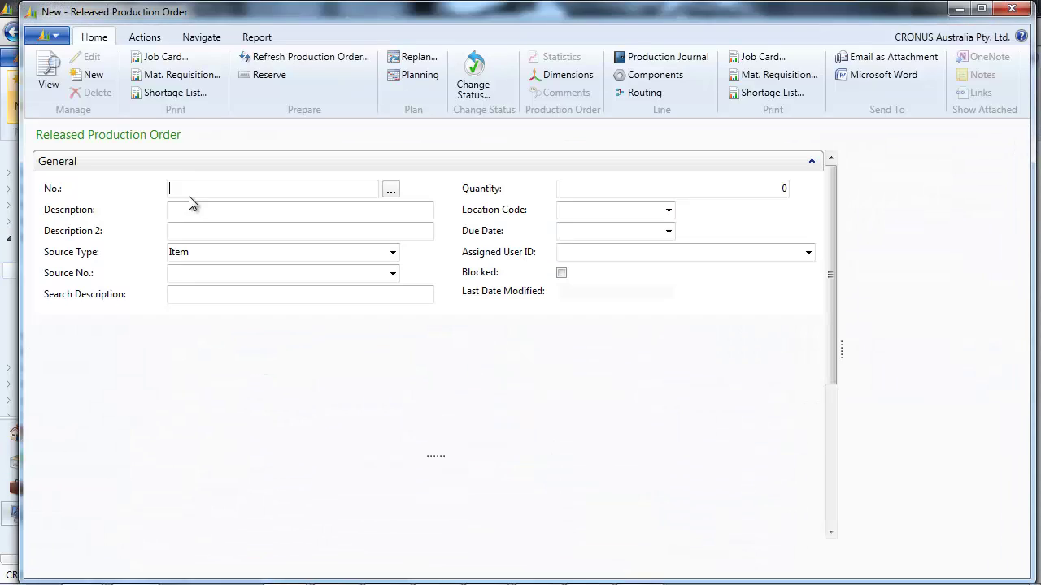
Fill in the new released production order: source CHOCOLATEMOUSSE, quantity 2, location BLUE
{"action": "left_click", "coordinate": [227, 211]}
{"action": "left_click", "coordinate": [225, 275]}
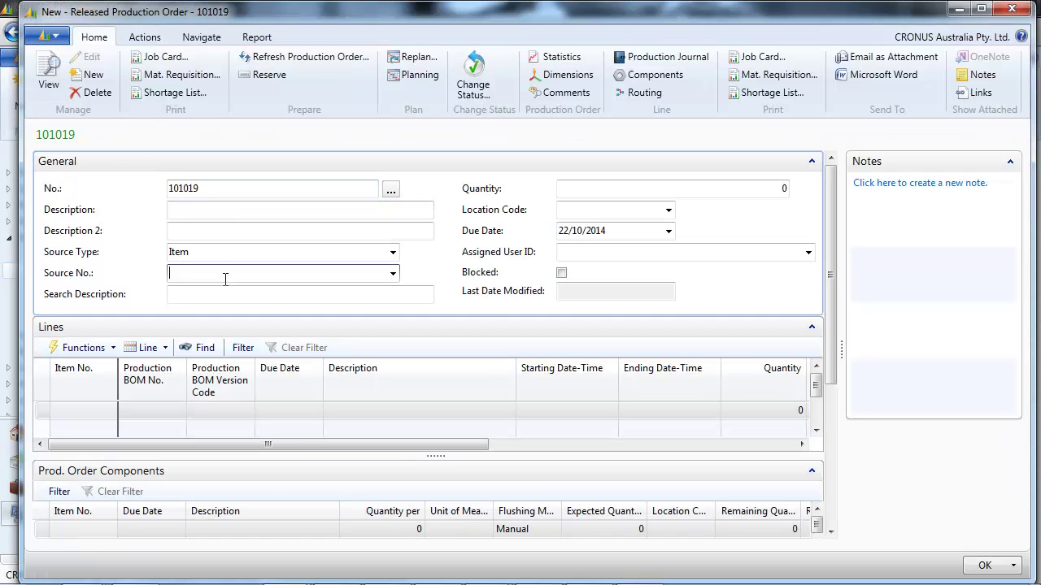
{"action": "type", "text": "CHOC"}
{"action": "key", "text": "Tab"}
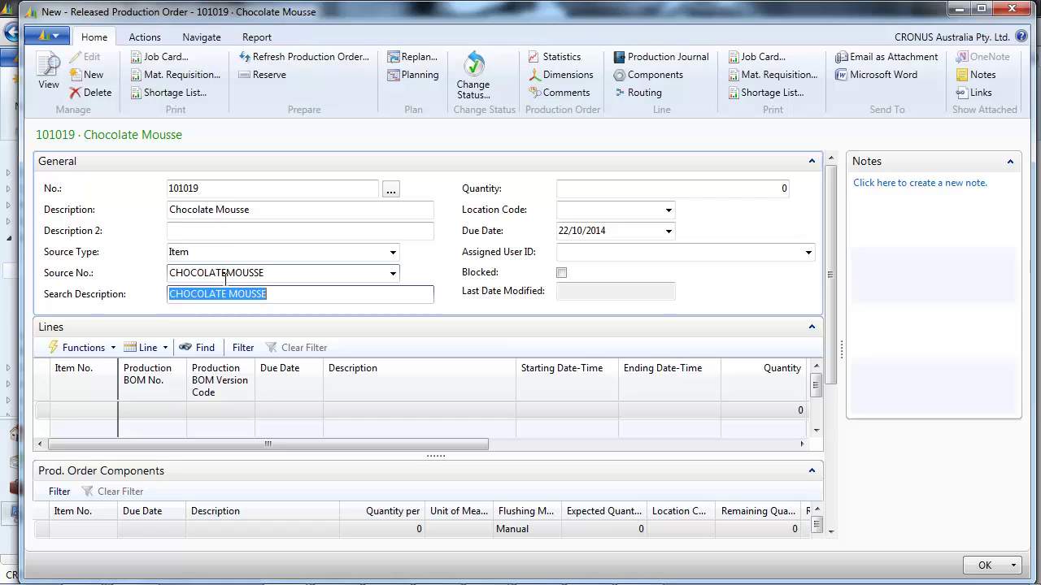
{"action": "left_click", "coordinate": [648, 188]}
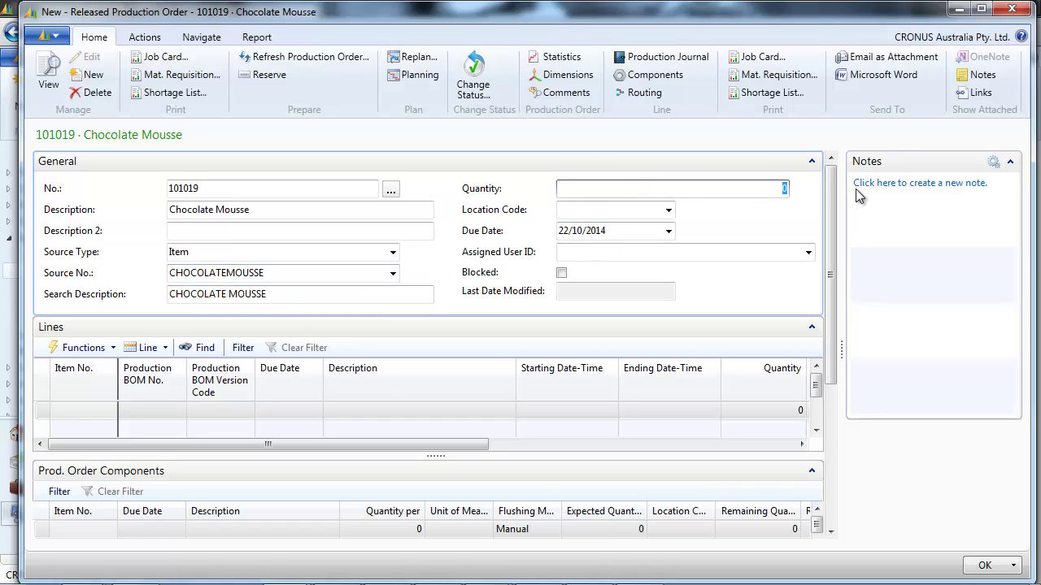
{"action": "key", "text": "Tab"}
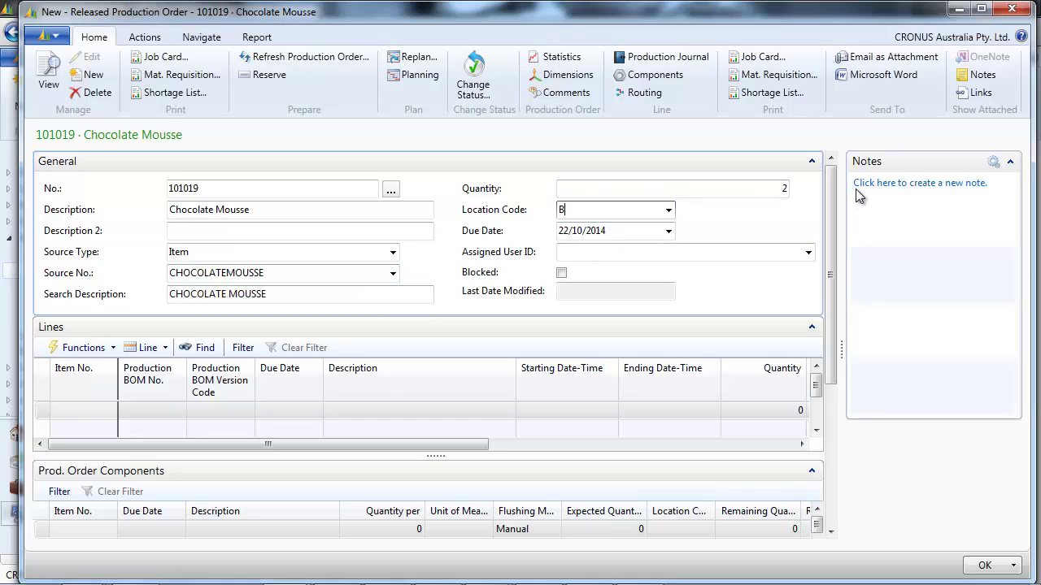
{"action": "key", "text": "Tab"}
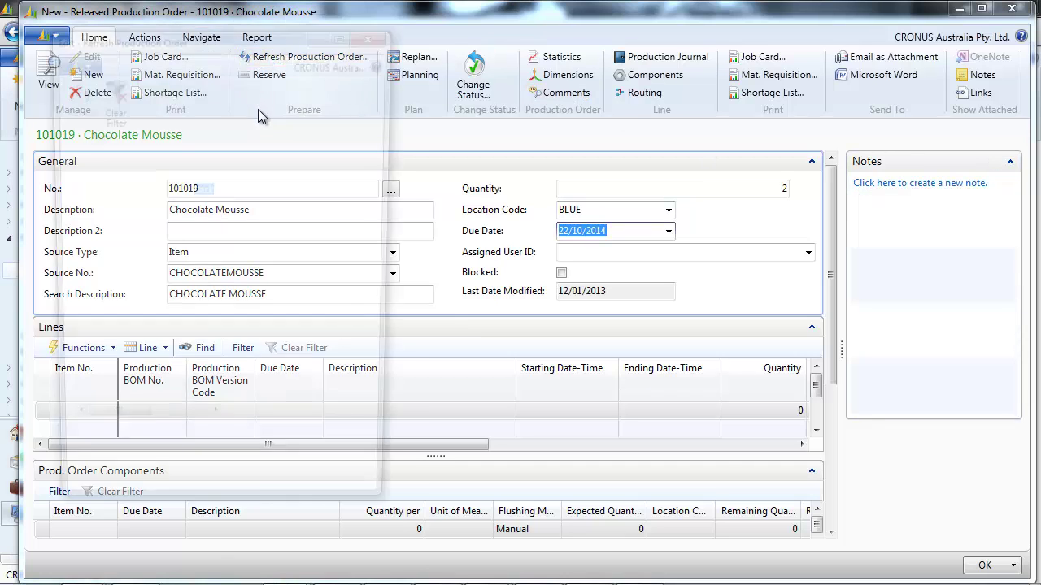
Refresh the production order with Forward scheduling to generate lines and components
{"action": "left_click", "coordinate": [371, 189]}
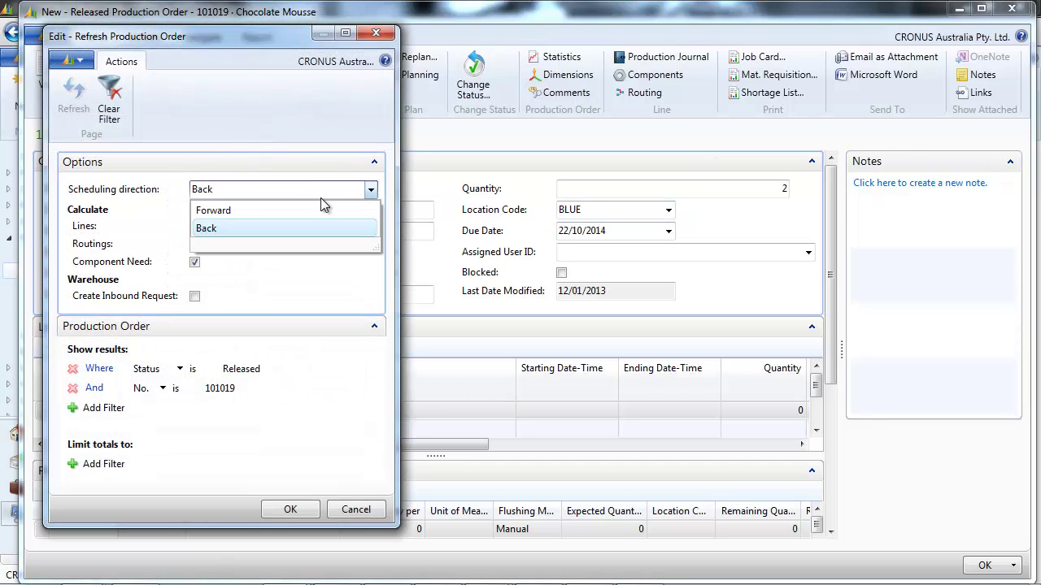
{"action": "left_click", "coordinate": [243, 210]}
{"action": "left_click", "coordinate": [291, 510]}
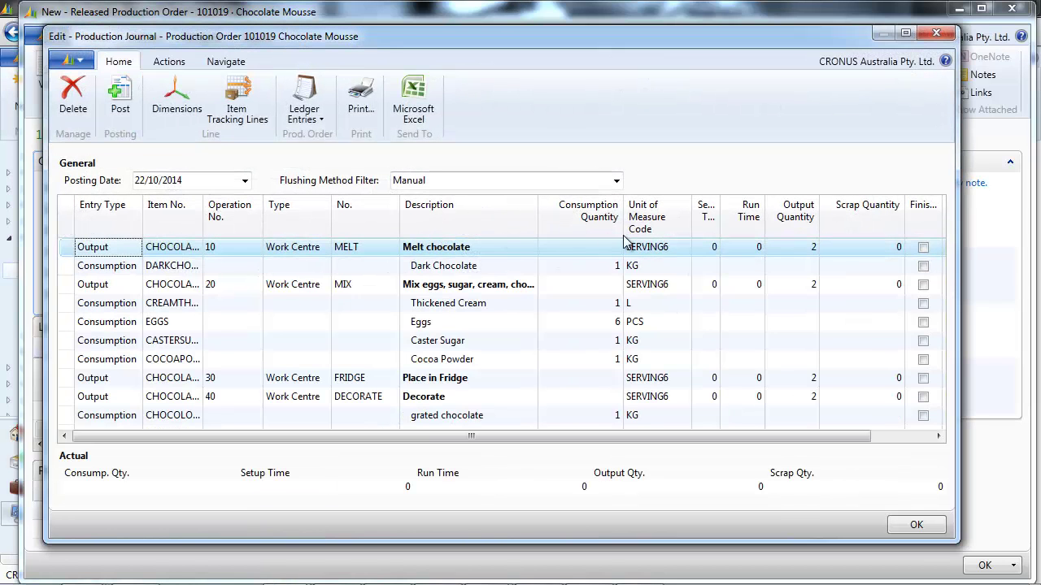
Set Dark Chocolate consumption to 1.1 and mark Melt chocolate as finished
{"action": "left_click", "coordinate": [601, 265]}
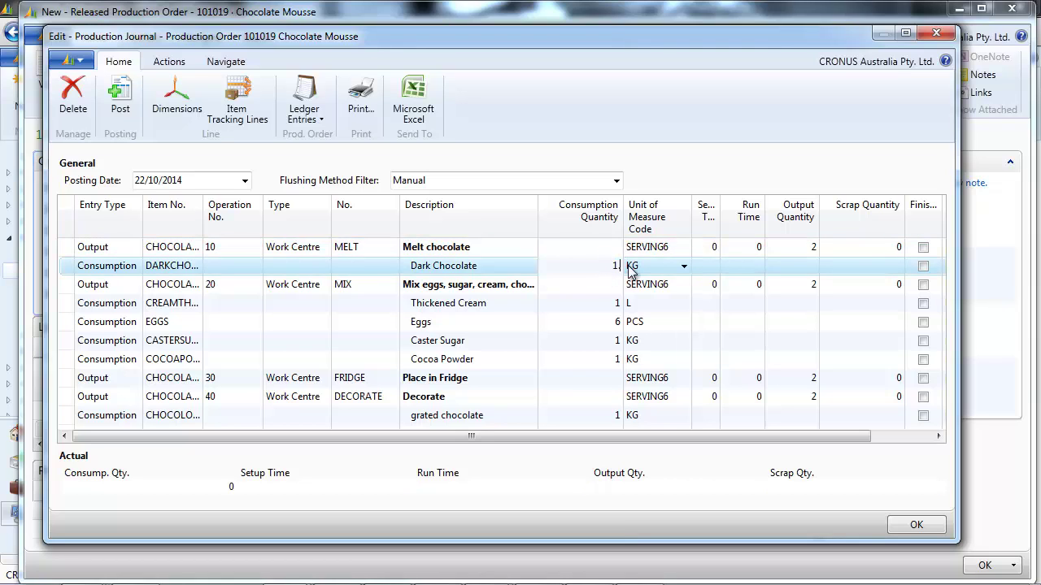
{"action": "key", "text": "Up"}
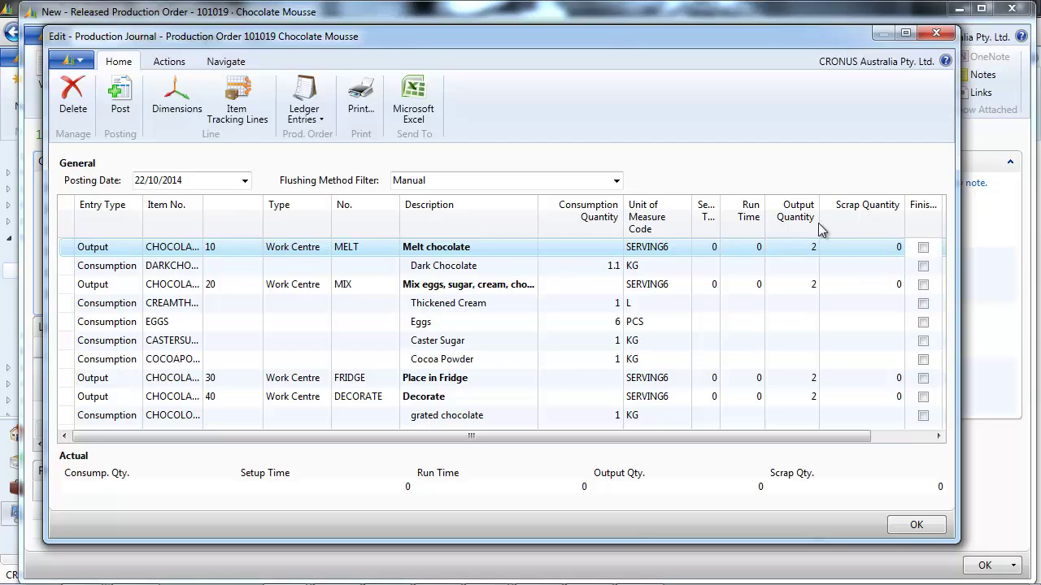
{"action": "left_click", "coordinate": [923, 248]}
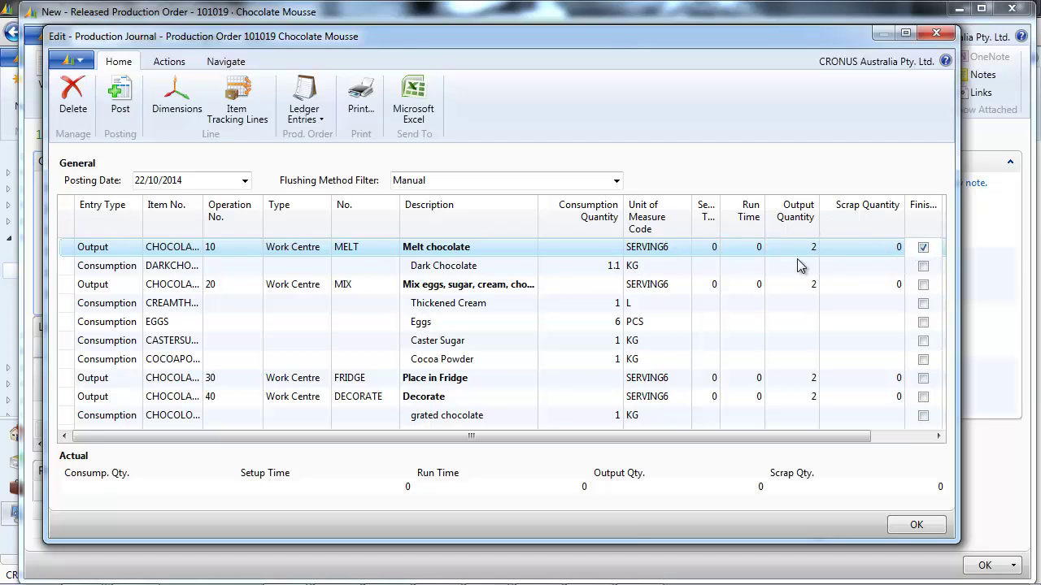
Zero the Thickened Cream, Eggs, Caster Sugar, Cocoa Powder and grated chocolate consumption
{"action": "left_click", "coordinate": [611, 305]}
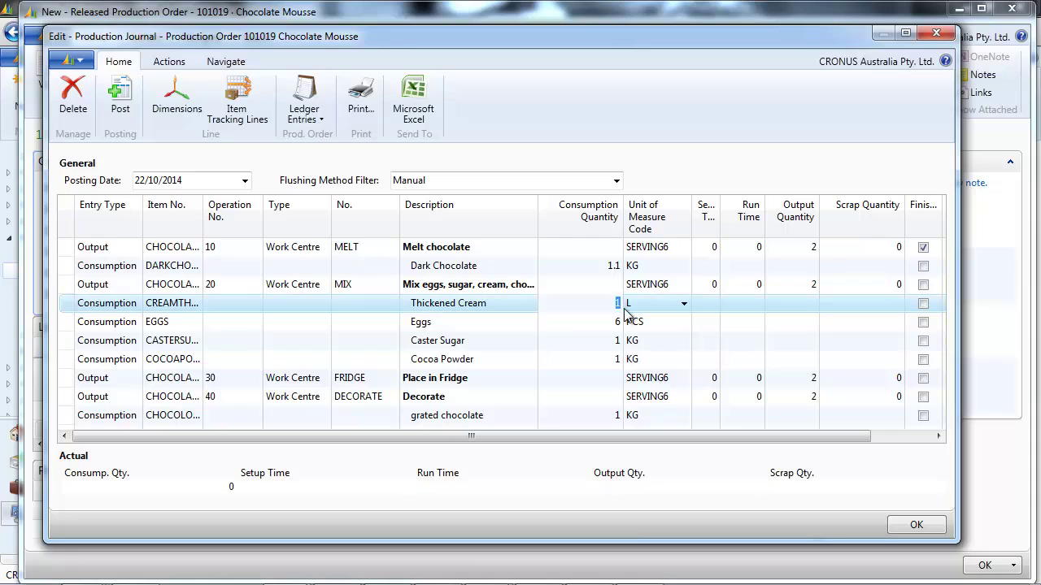
{"action": "type", "text": "0"}
{"action": "key", "text": "Down"}
{"action": "type", "text": "0"}
{"action": "key", "text": "Down"}
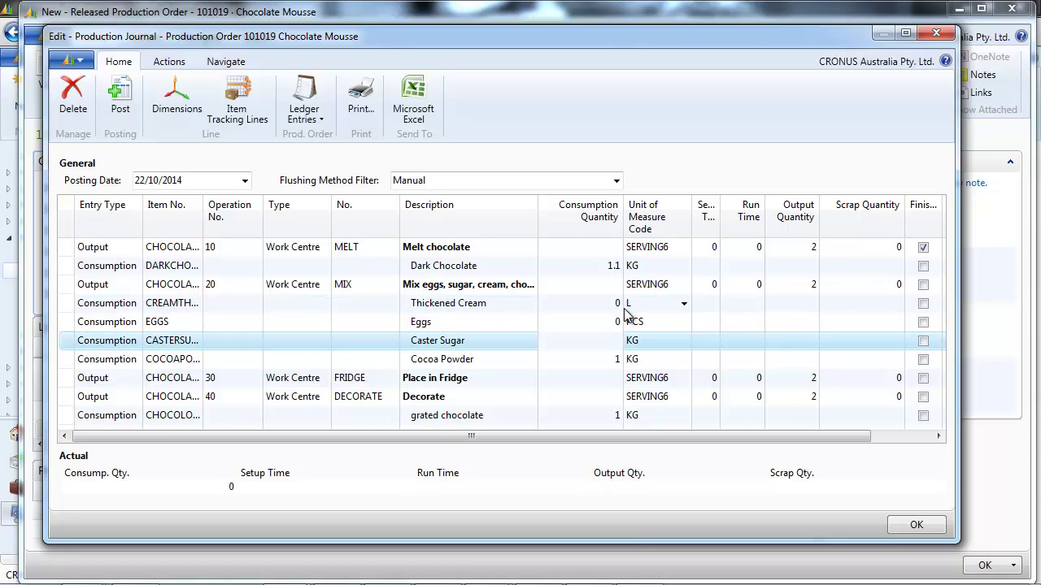
{"action": "type", "text": "0"}
{"action": "key", "text": "Down"}
{"action": "type", "text": "0"}
{"action": "key", "text": "Down"}
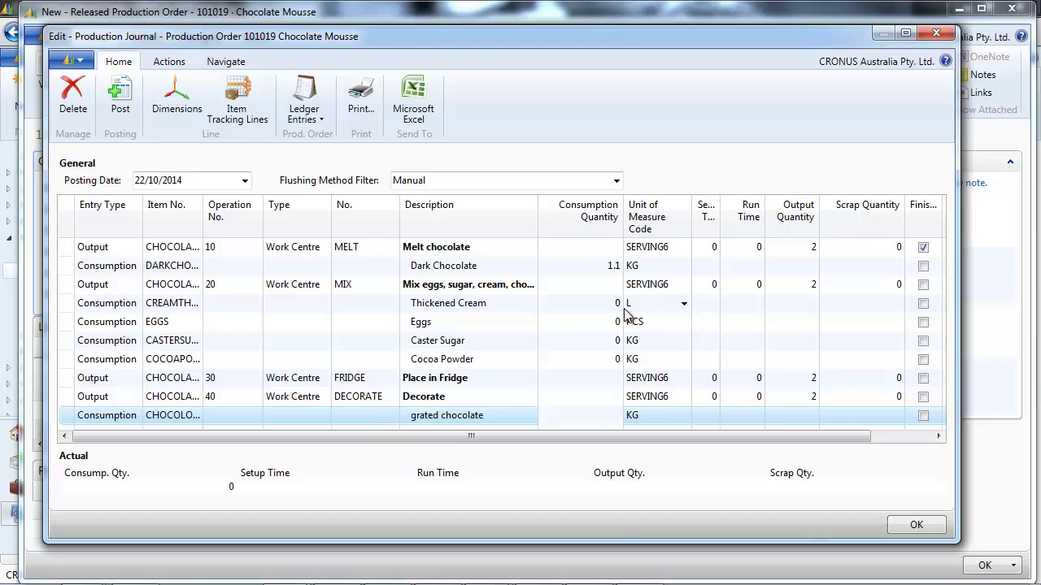
{"action": "key", "text": "Up"}
{"action": "key", "text": "Up"}
{"action": "key", "text": "Up"}
{"action": "key", "text": "Up"}
{"action": "key", "text": "Up"}
{"action": "key", "text": "Up"}
{"action": "key", "text": "Up"}
Zero the Mix eggs and Place in Fridge outputs, then post the journal
{"action": "key", "text": "Tab"}
{"action": "key", "text": "Tab"}
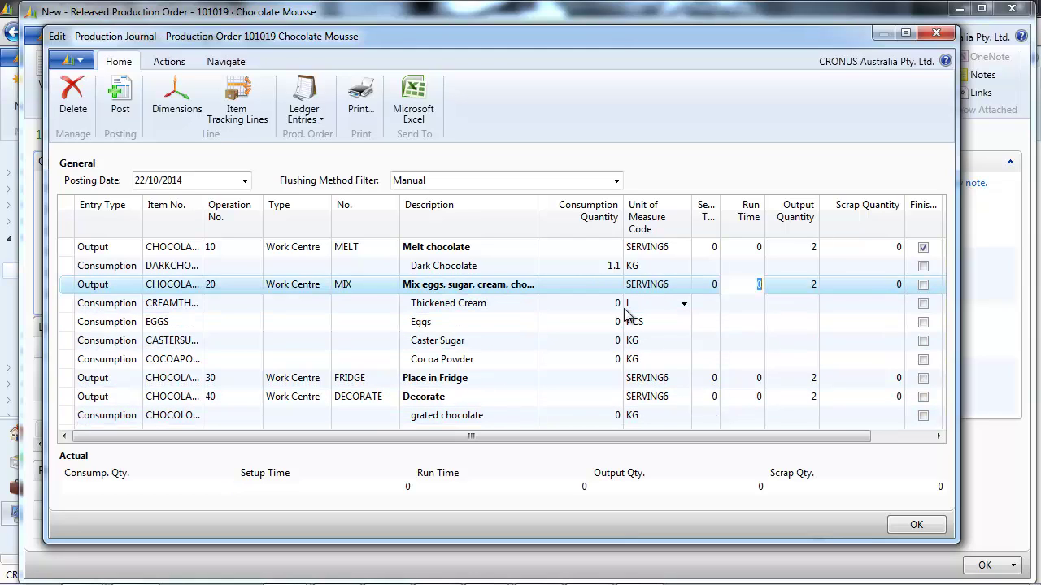
{"action": "key", "text": "Tab"}
{"action": "type", "text": "0"}
{"action": "key", "text": "Down"}
{"action": "key", "text": "Down"}
{"action": "key", "text": "Down"}
{"action": "key", "text": "Down"}
{"action": "key", "text": "Down"}
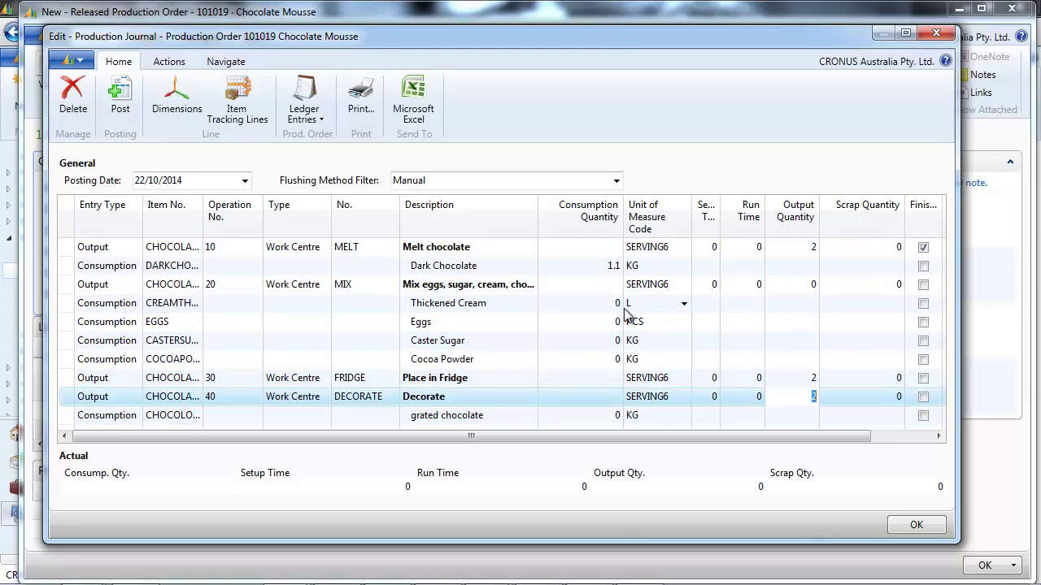
{"action": "type", "text": "0"}
{"action": "key", "text": "Down"}
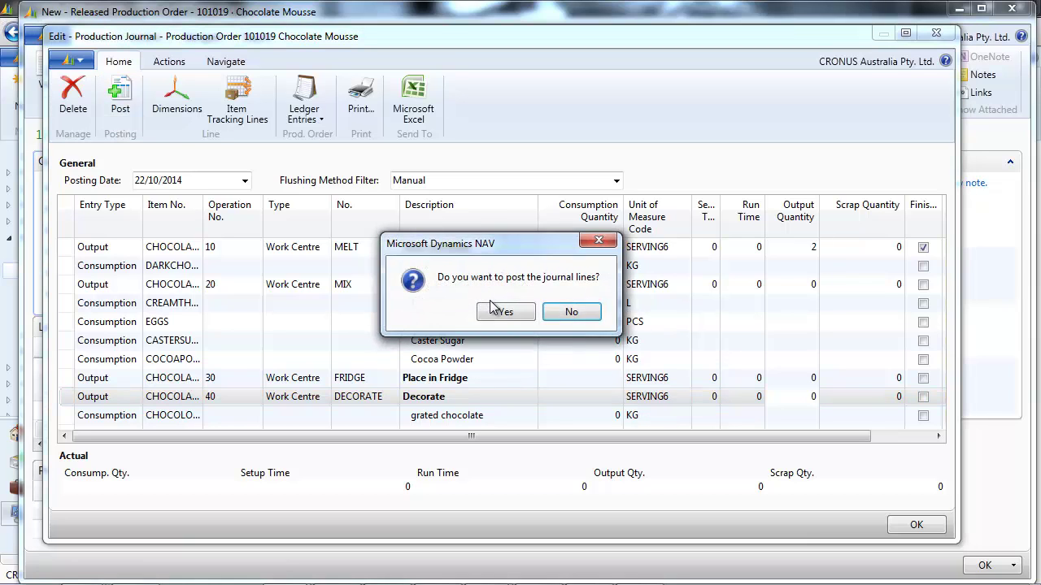
{"action": "left_click", "coordinate": [502, 309]}
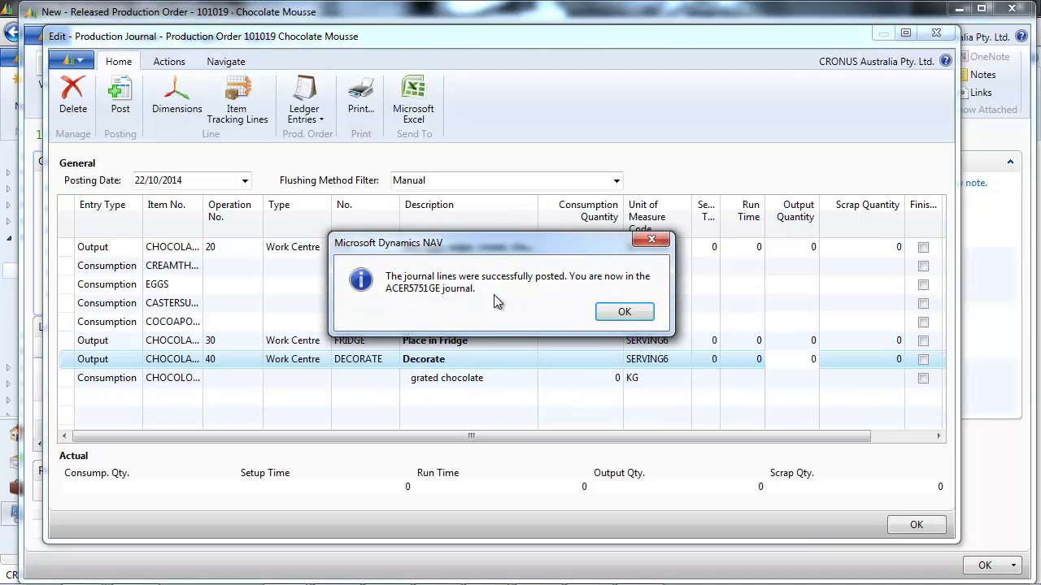
{"action": "left_click", "coordinate": [628, 314]}
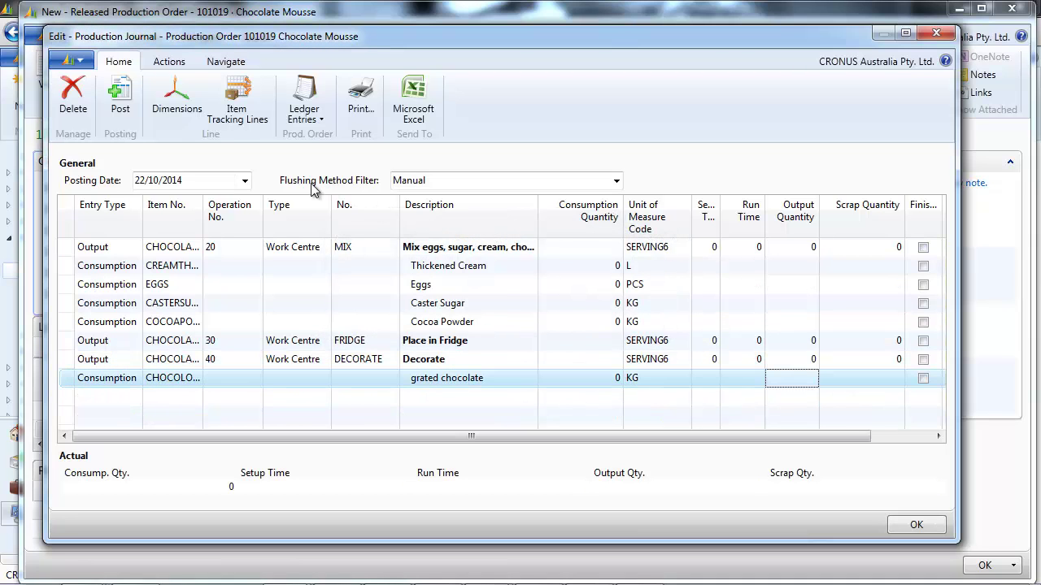
Close the journal and review the order's item ledger entries
{"action": "key", "text": "Escape"}
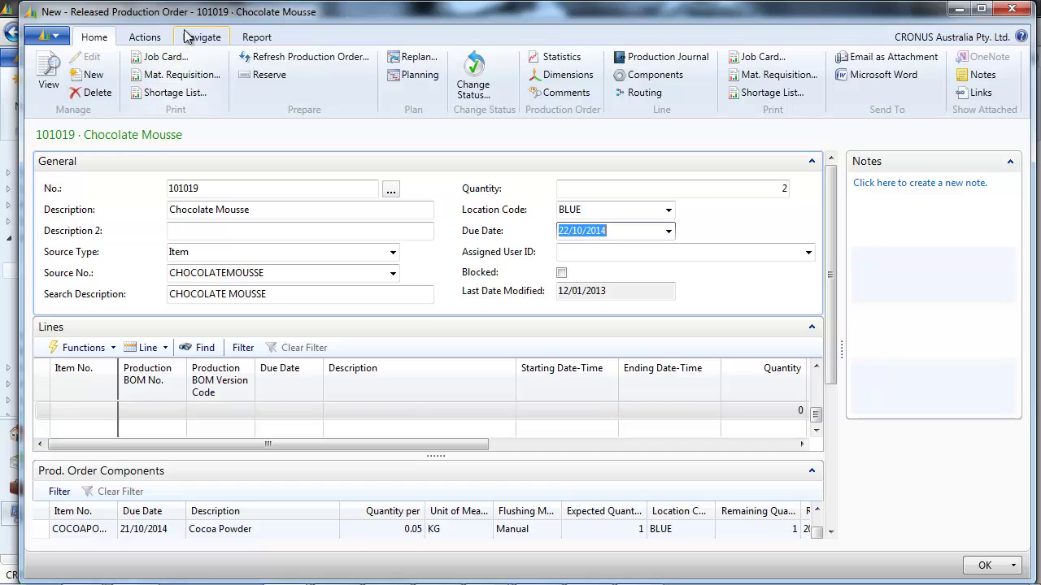
{"action": "left_click", "coordinate": [202, 38]}
{"action": "left_click", "coordinate": [48, 77]}
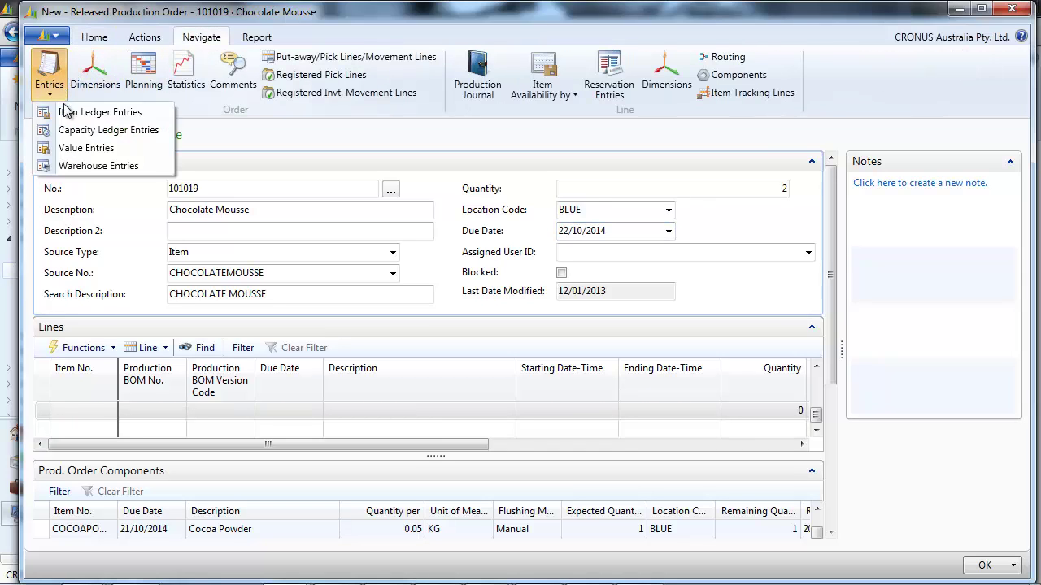
{"action": "left_click", "coordinate": [90, 115]}
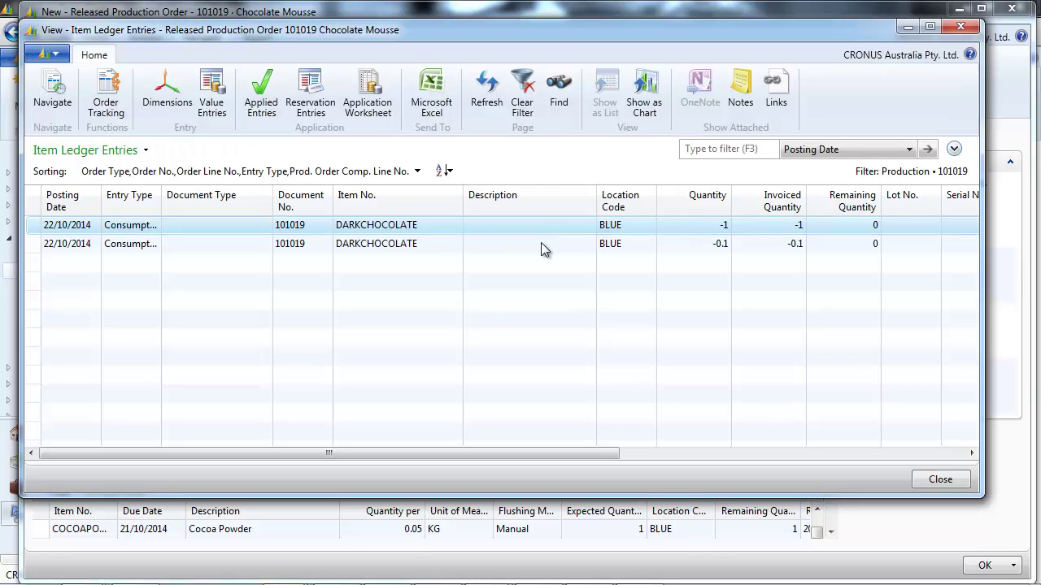
{"action": "key", "text": "Escape"}
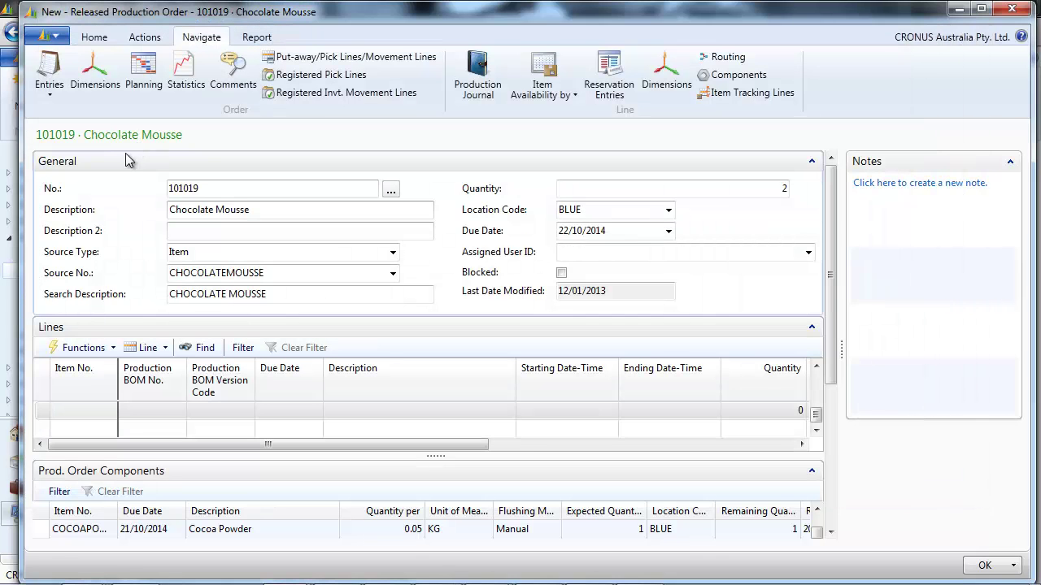
Review the order's capacity ledger entries, then reopen the production journal
{"action": "left_click", "coordinate": [50, 82]}
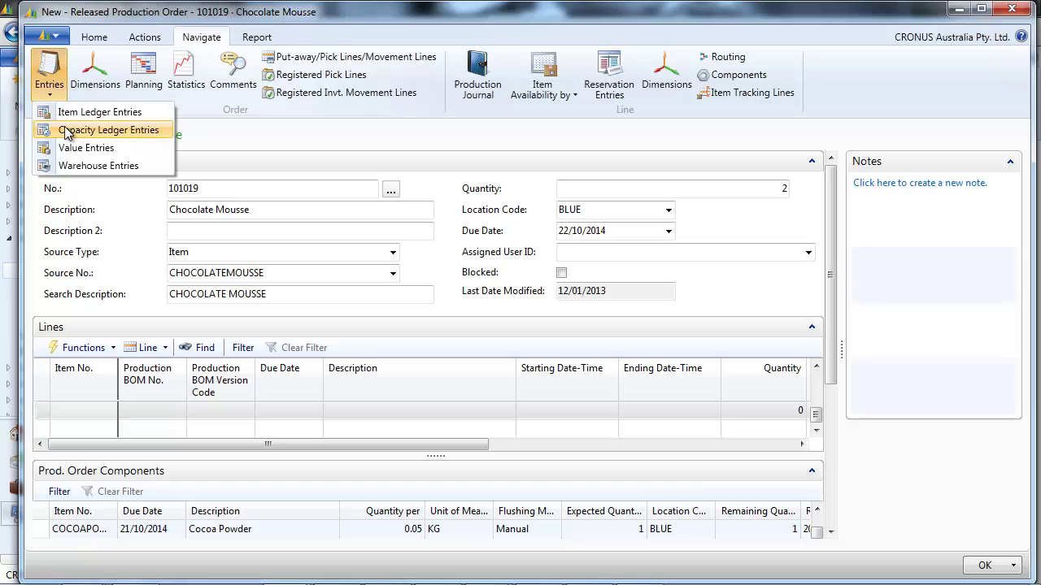
{"action": "left_click", "coordinate": [66, 132]}
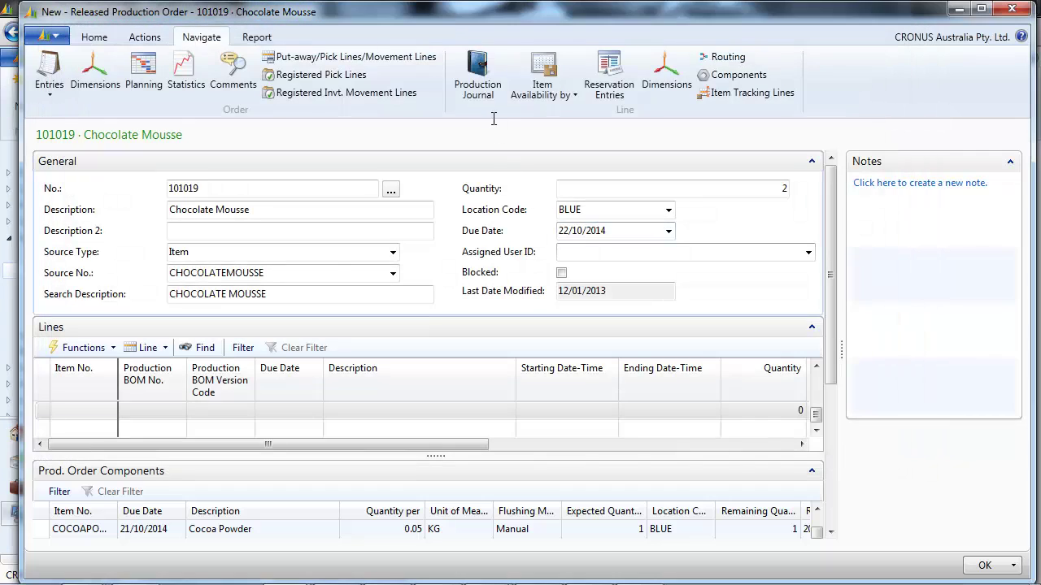
{"action": "left_click", "coordinate": [478, 78]}
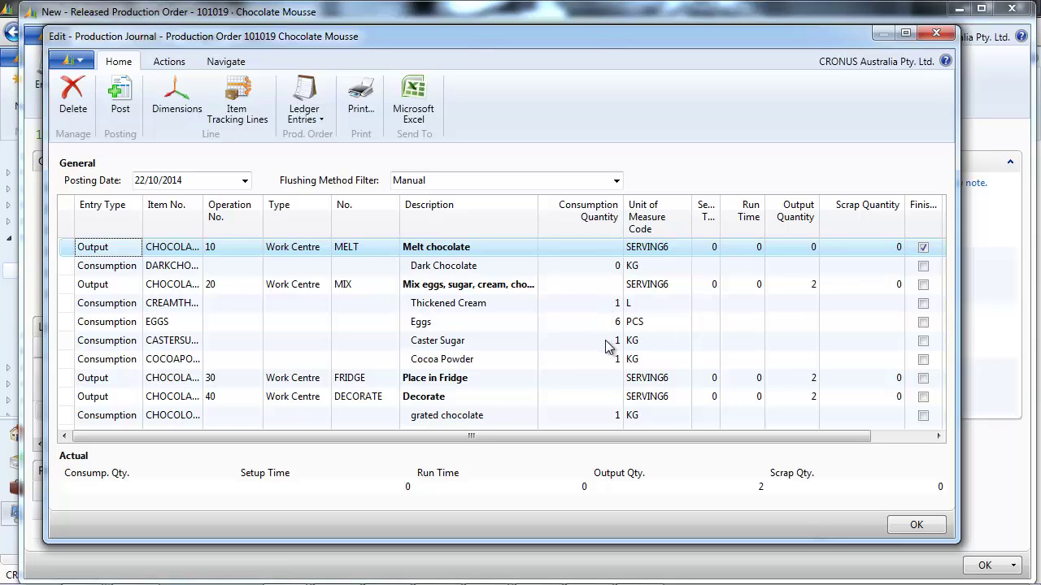
Zero the Place in Fridge and Decorate outputs and mark Mix eggs as finished
{"action": "left_click", "coordinate": [607, 341]}
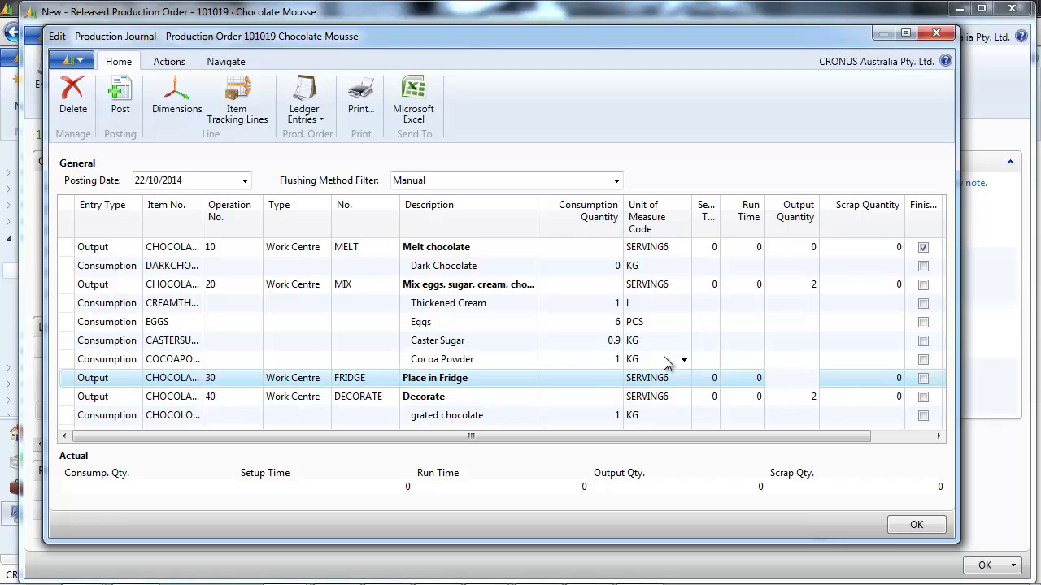
{"action": "type", "text": "0"}
{"action": "key", "text": "Down"}
{"action": "type", "text": "0"}
{"action": "key", "text": "shift+Tab"}
{"action": "key", "text": "shift+Tab"}
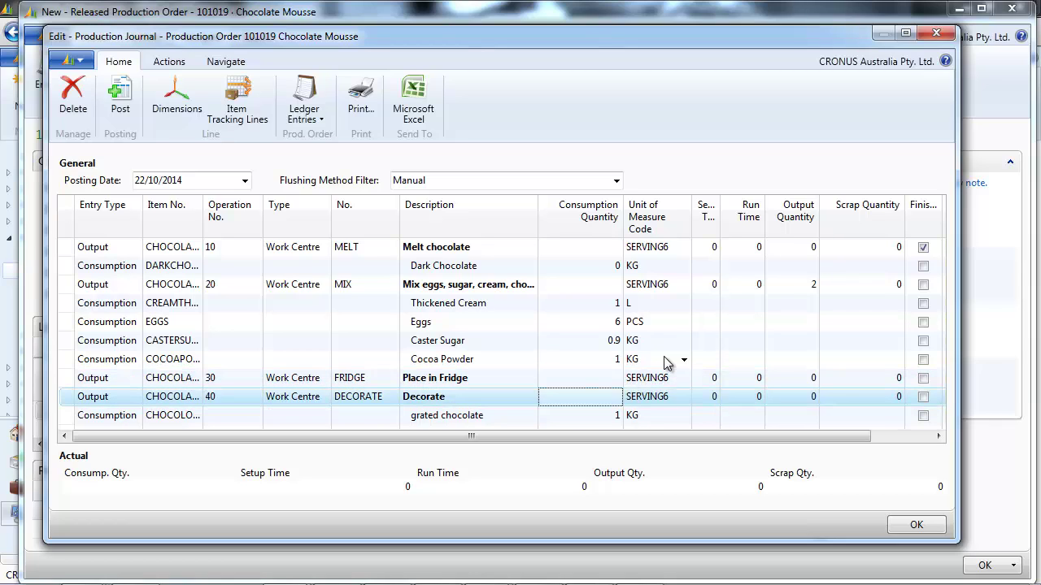
{"action": "key", "text": "Down"}
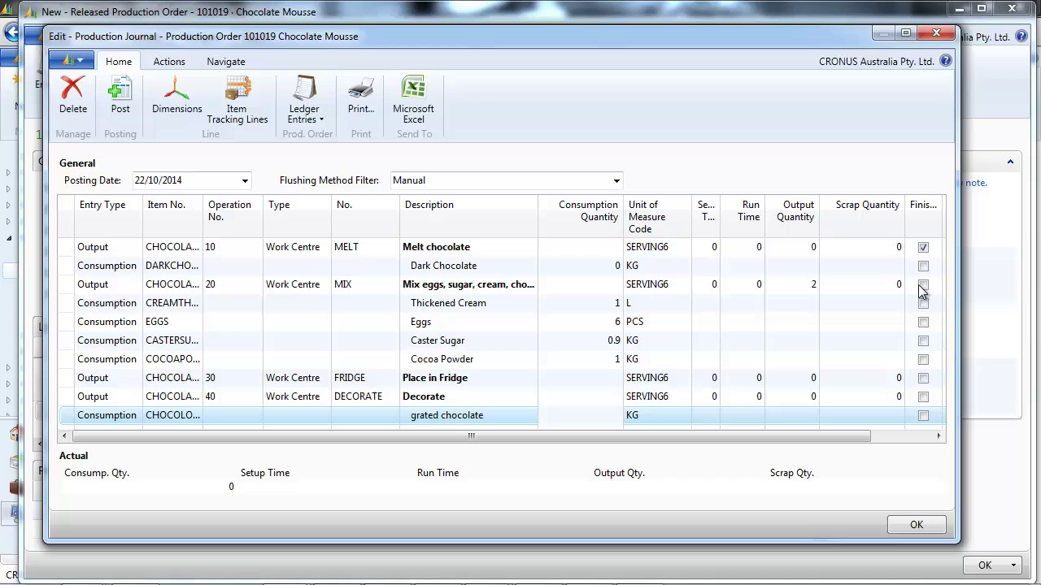
{"action": "left_click", "coordinate": [923, 291]}
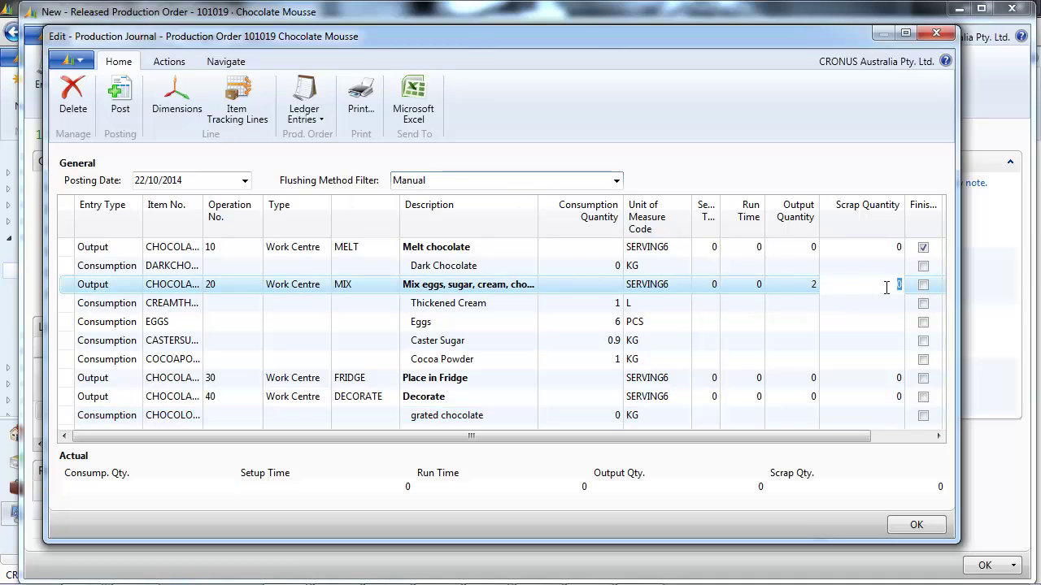
{"action": "left_click", "coordinate": [924, 286]}
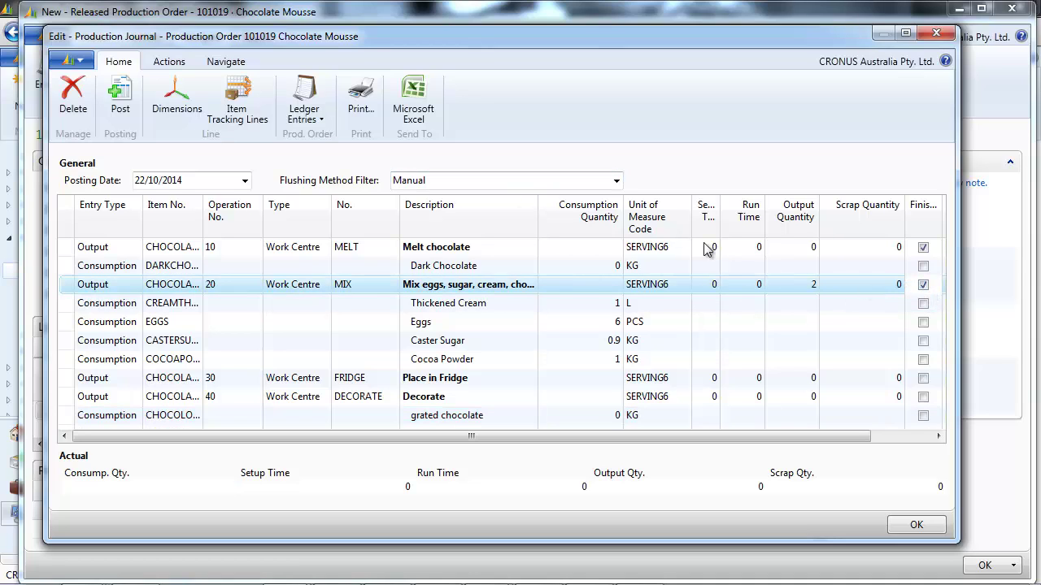
Post the journal lines, acknowledge the success message and close the journal
{"action": "left_click", "coordinate": [118, 97]}
{"action": "left_click", "coordinate": [507, 314]}
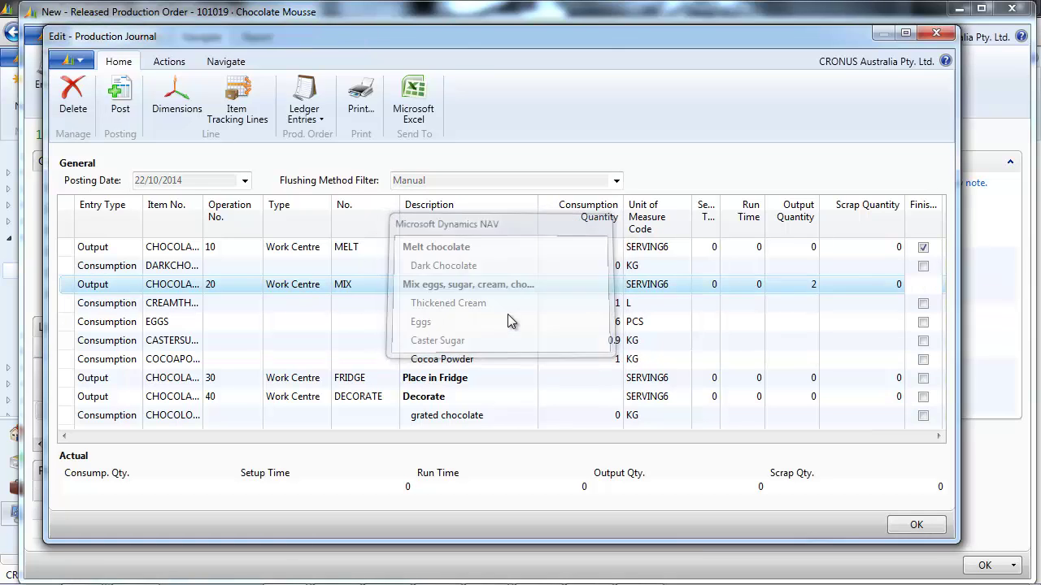
{"action": "left_click", "coordinate": [617, 314]}
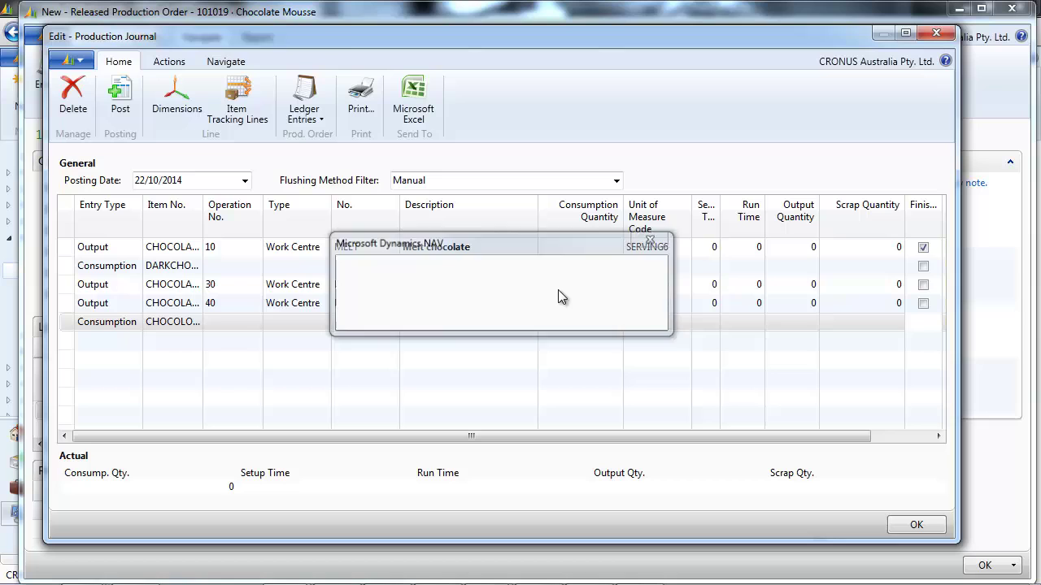
{"action": "key", "text": "Escape"}
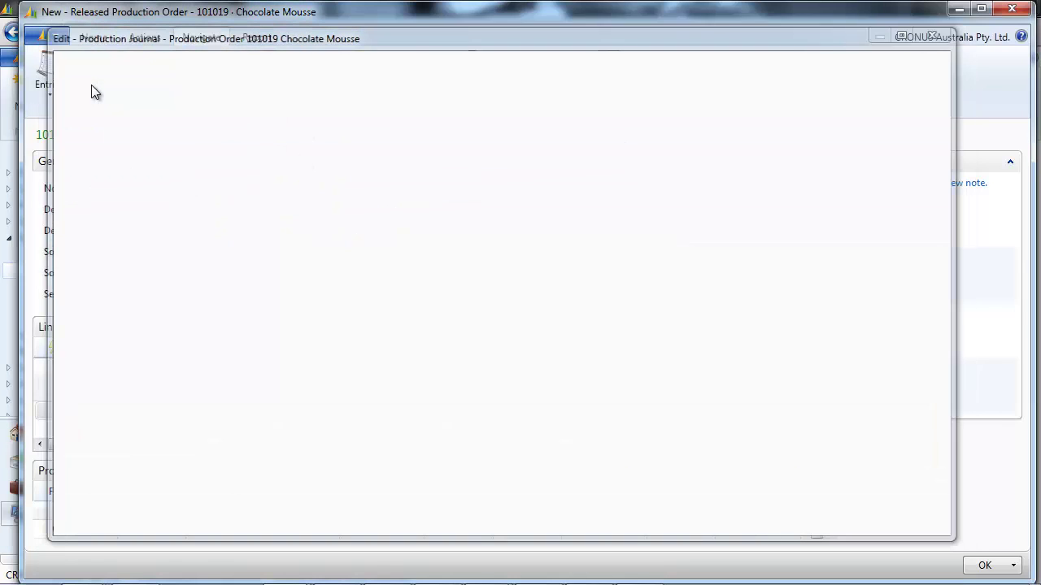
{"action": "left_click", "coordinate": [49, 82]}
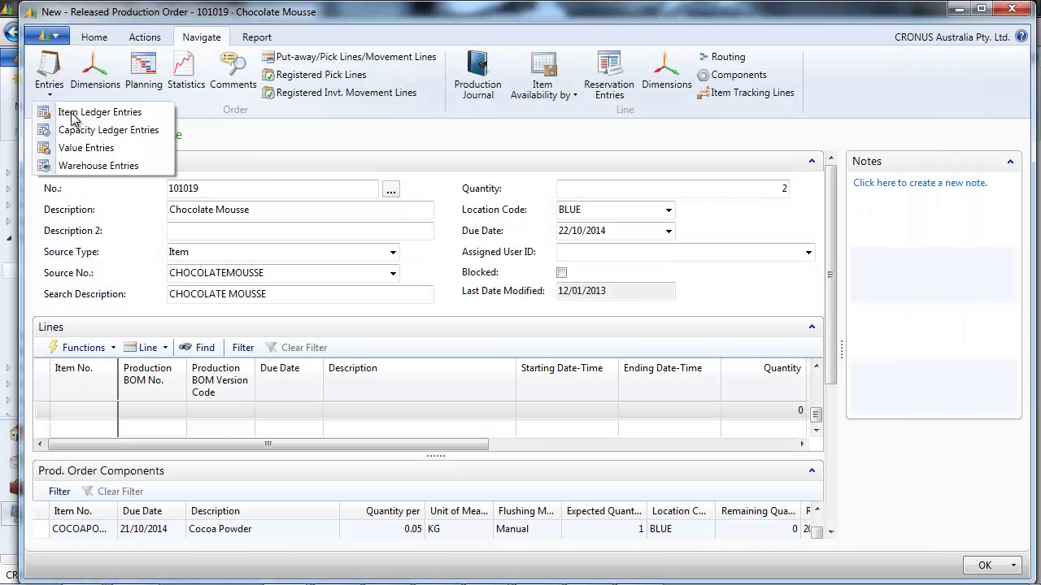
{"action": "left_click", "coordinate": [89, 113]}
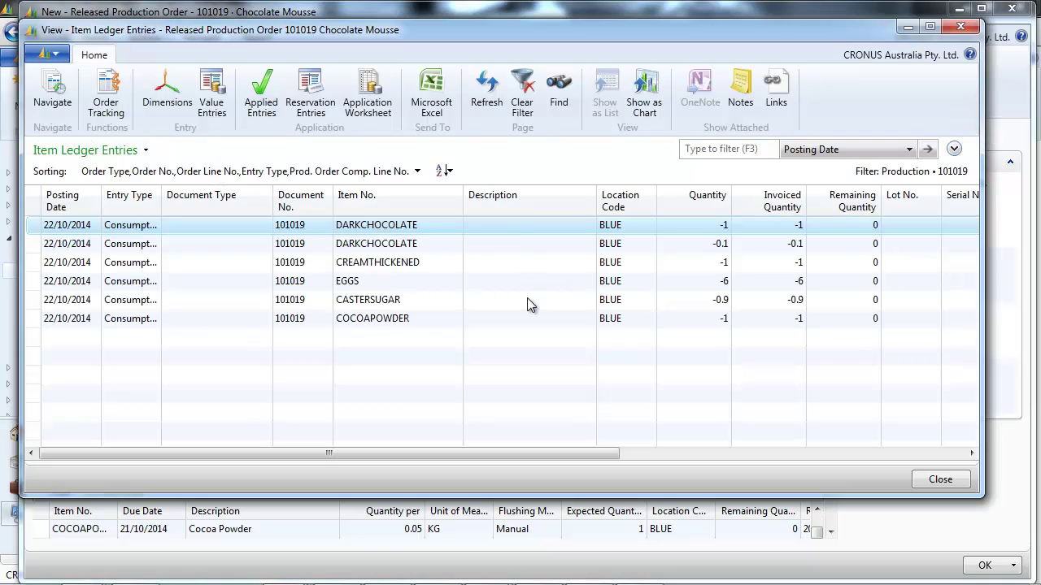
{"action": "key", "text": "Escape"}
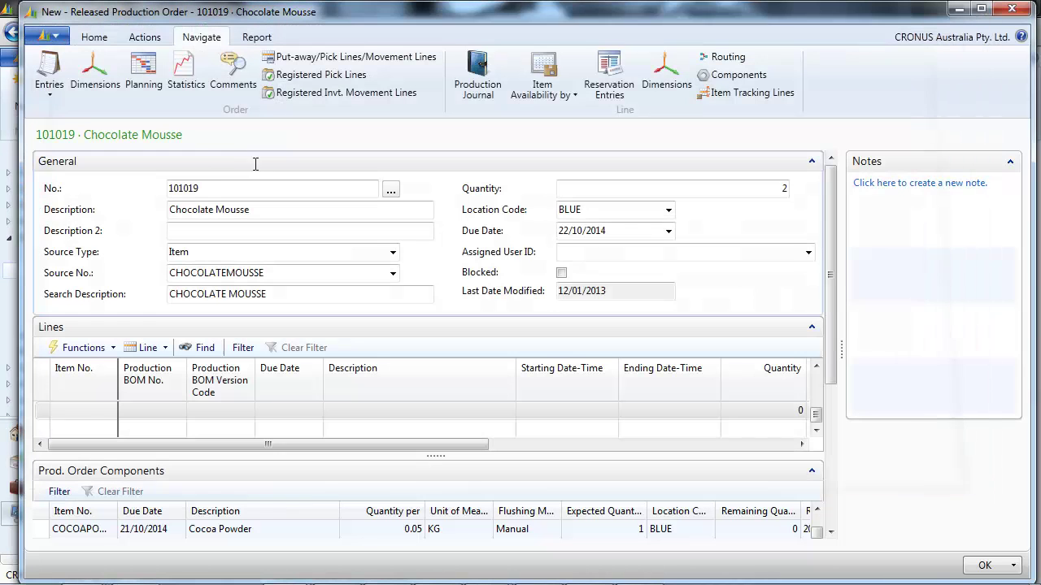
{"action": "left_click", "coordinate": [49, 80]}
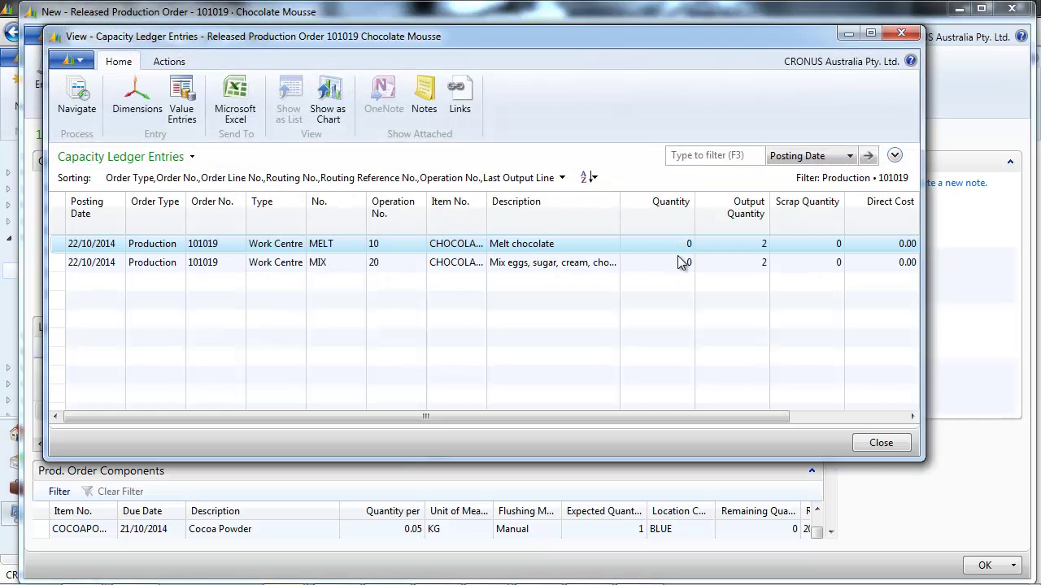
{"action": "key", "text": "Escape"}
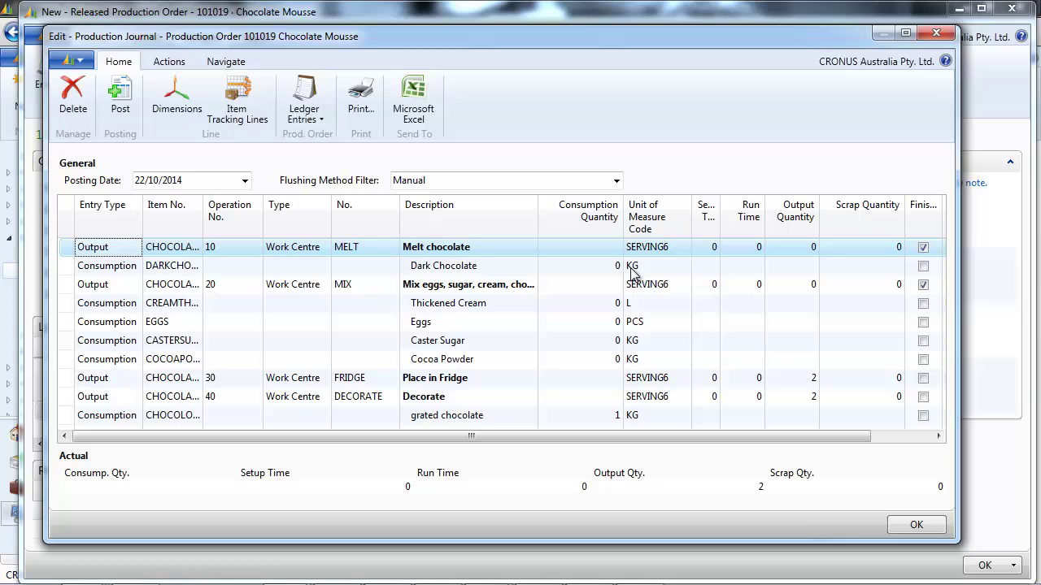
Mark Place in Fridge and Decorate as finished and post the journal
{"action": "left_click", "coordinate": [924, 385]}
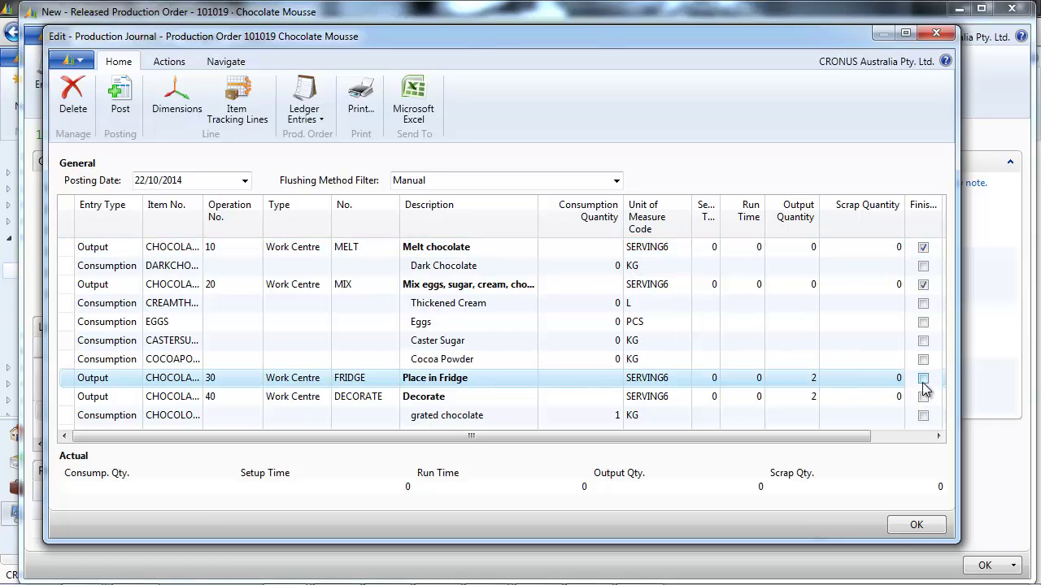
{"action": "left_click", "coordinate": [922, 380]}
{"action": "left_click", "coordinate": [922, 398]}
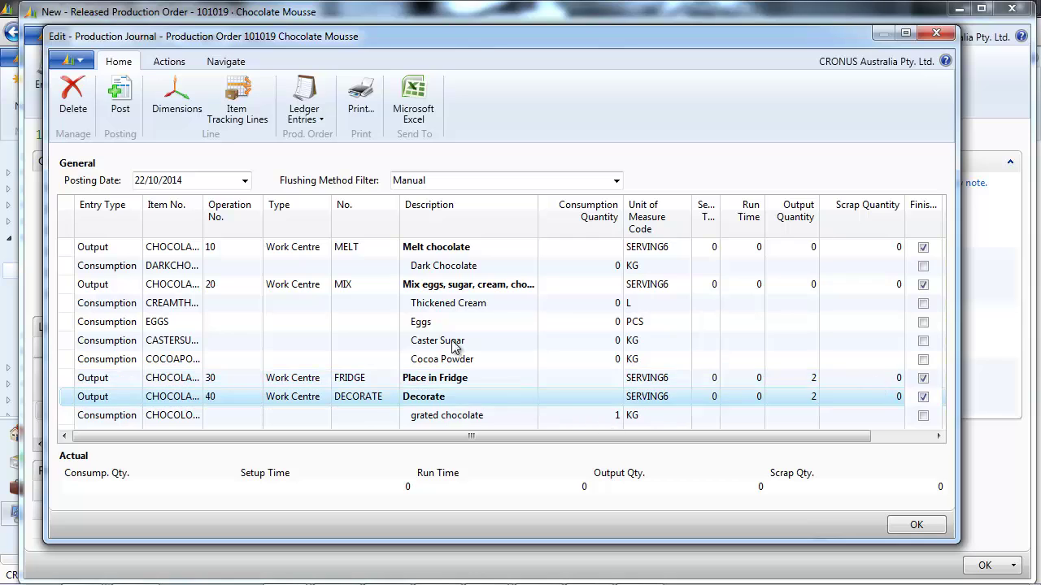
{"action": "left_click", "coordinate": [122, 99]}
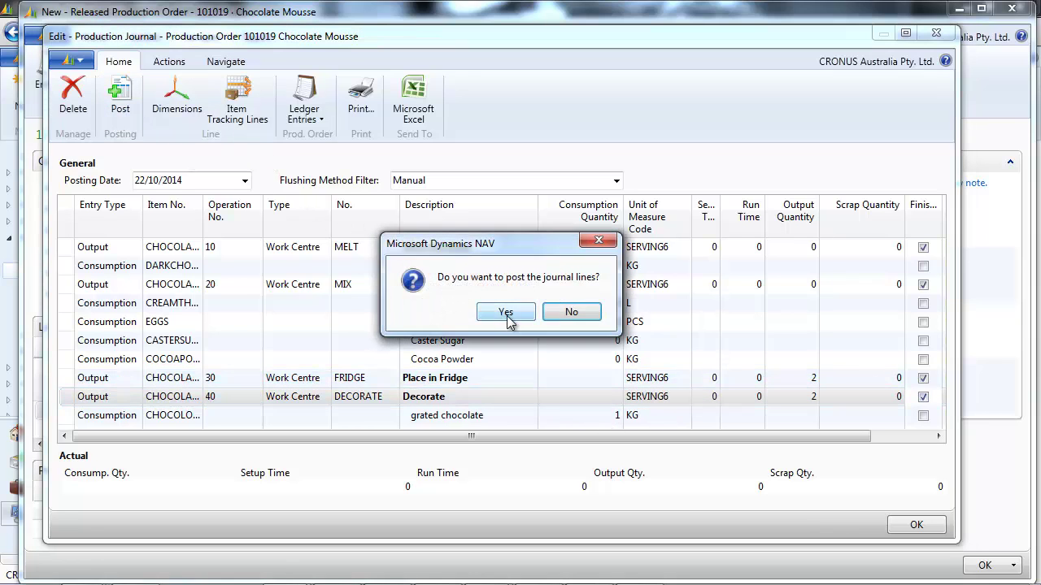
{"action": "left_click", "coordinate": [507, 314]}
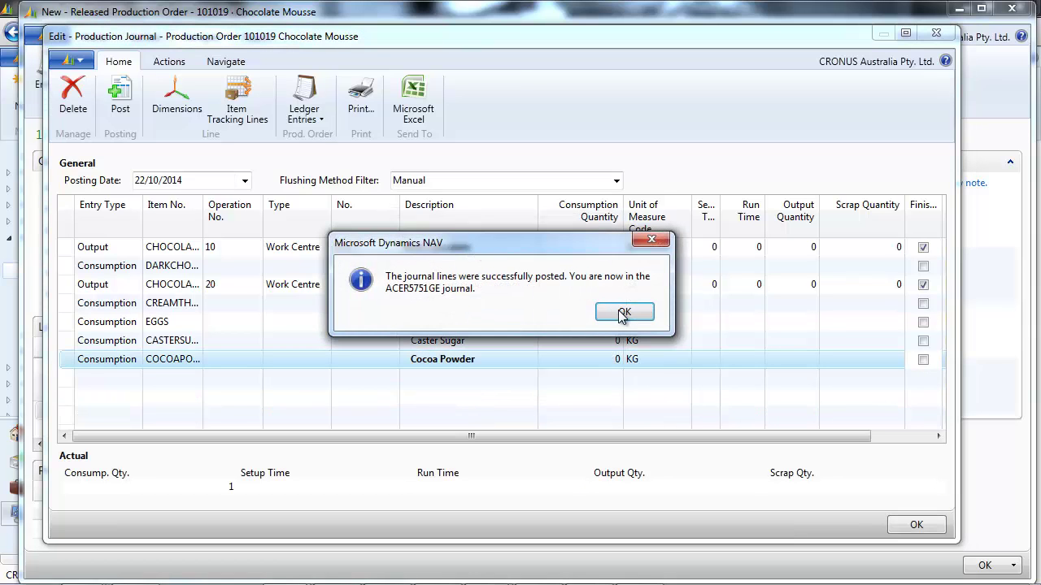
{"action": "left_click", "coordinate": [622, 314]}
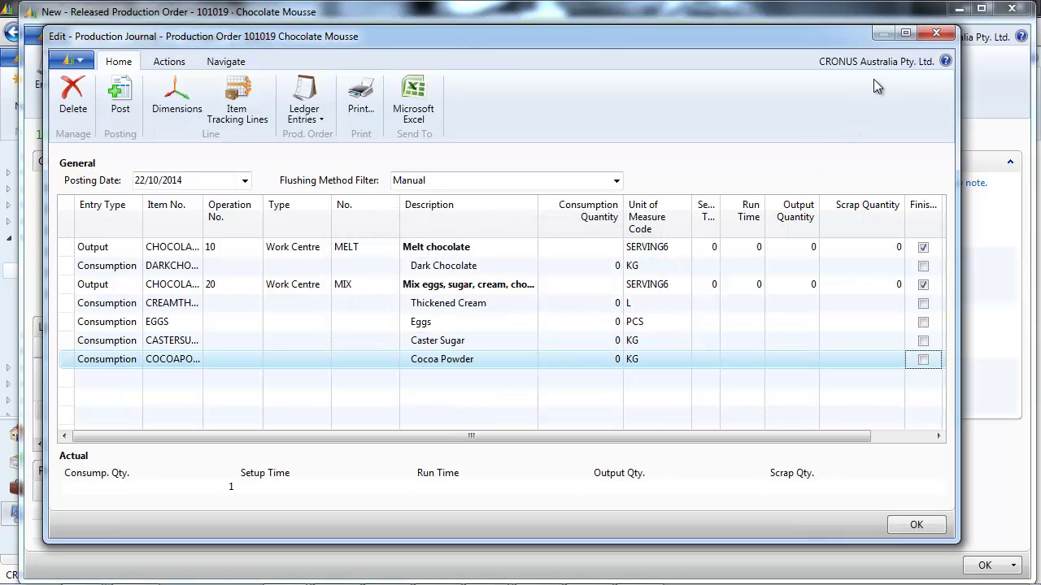
Close the journal and review order 101019's item ledger entries
{"action": "left_click", "coordinate": [936, 33]}
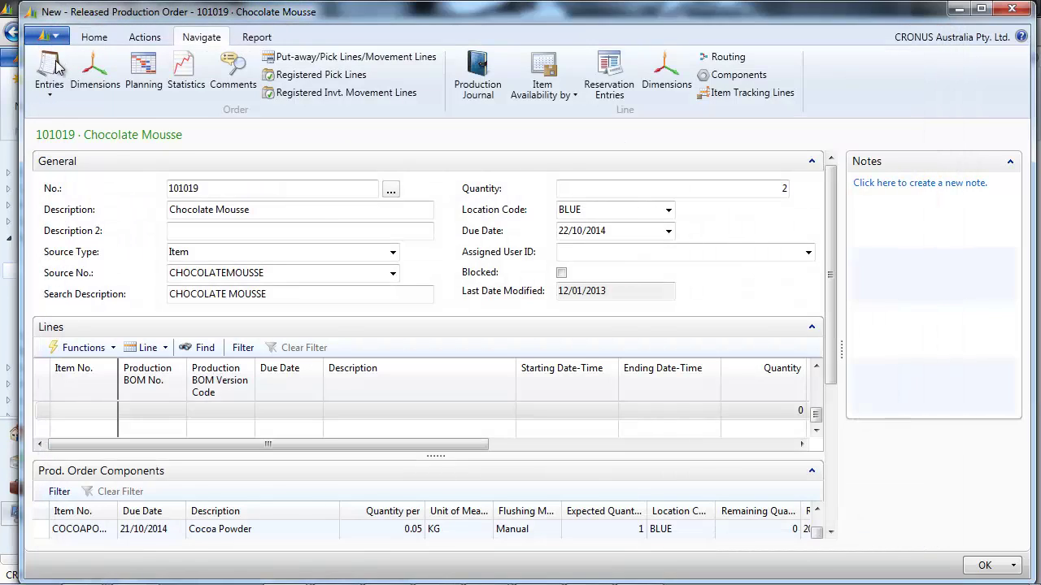
{"action": "left_click", "coordinate": [52, 93]}
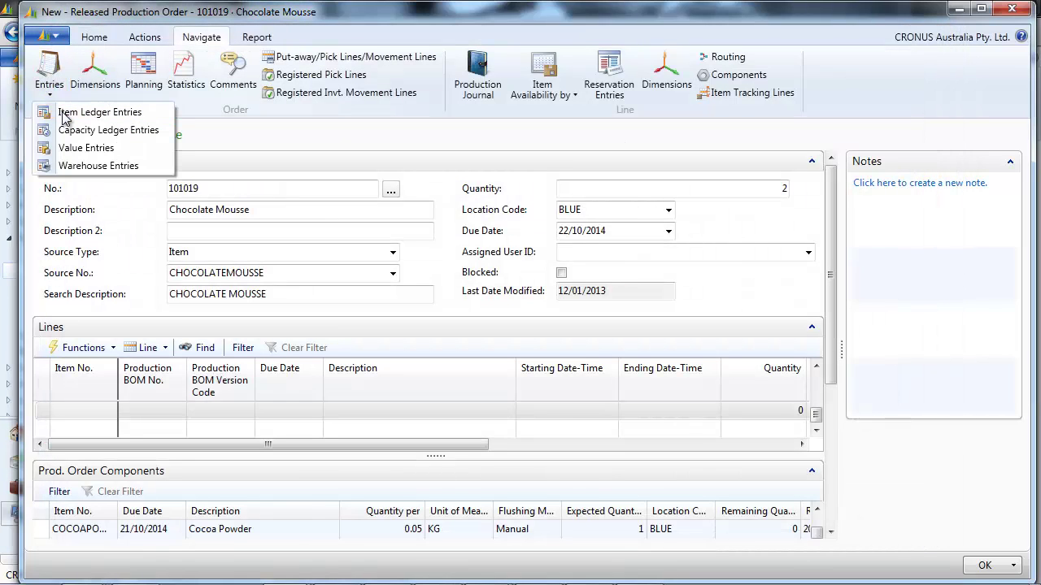
{"action": "left_click", "coordinate": [65, 115]}
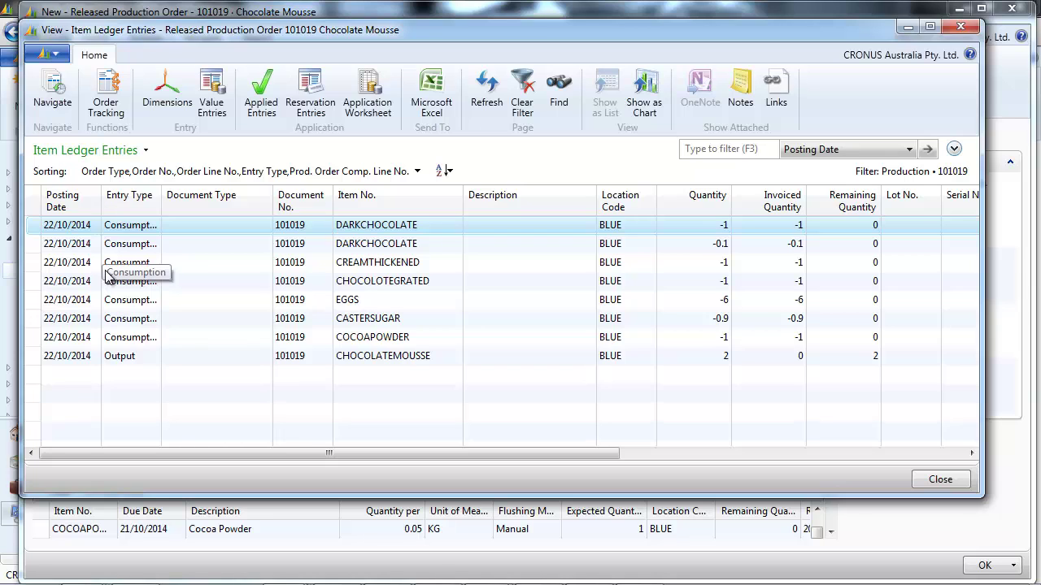
{"action": "key", "text": "Escape"}
Review the order's capacity ledger entries and close them
{"action": "left_click", "coordinate": [49, 77]}
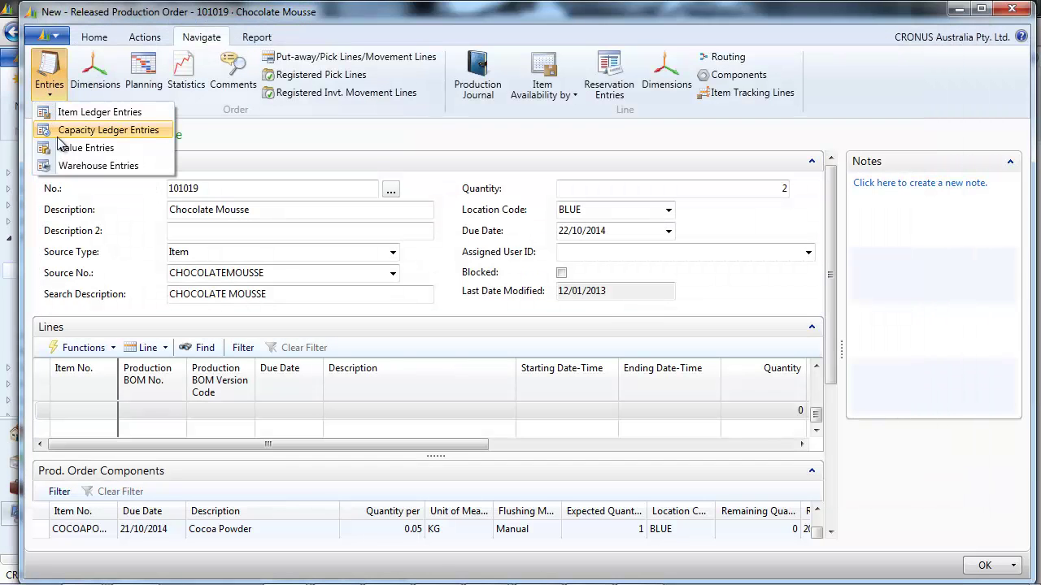
{"action": "left_click", "coordinate": [59, 138]}
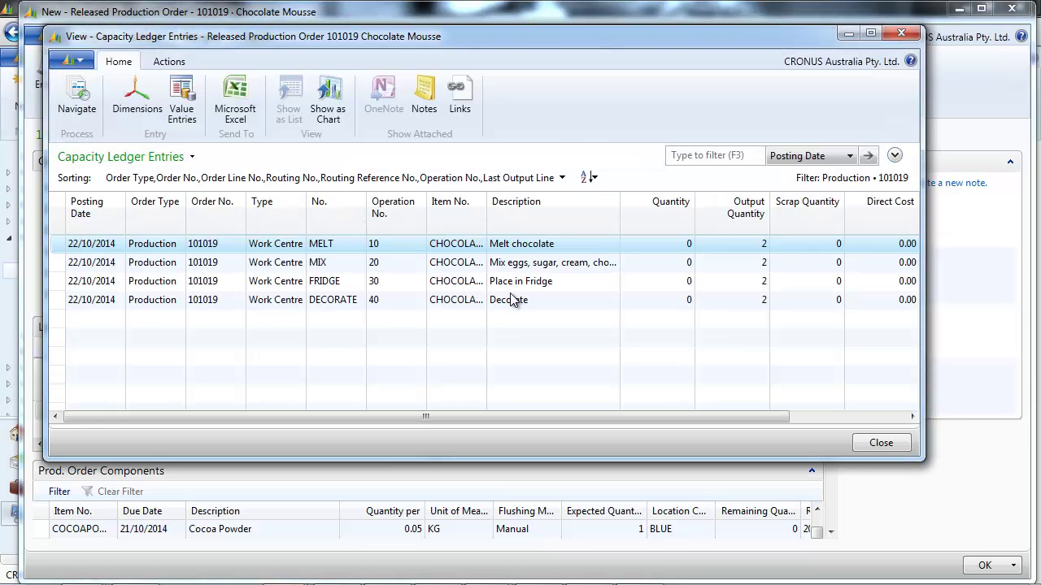
{"action": "key", "text": "Escape"}
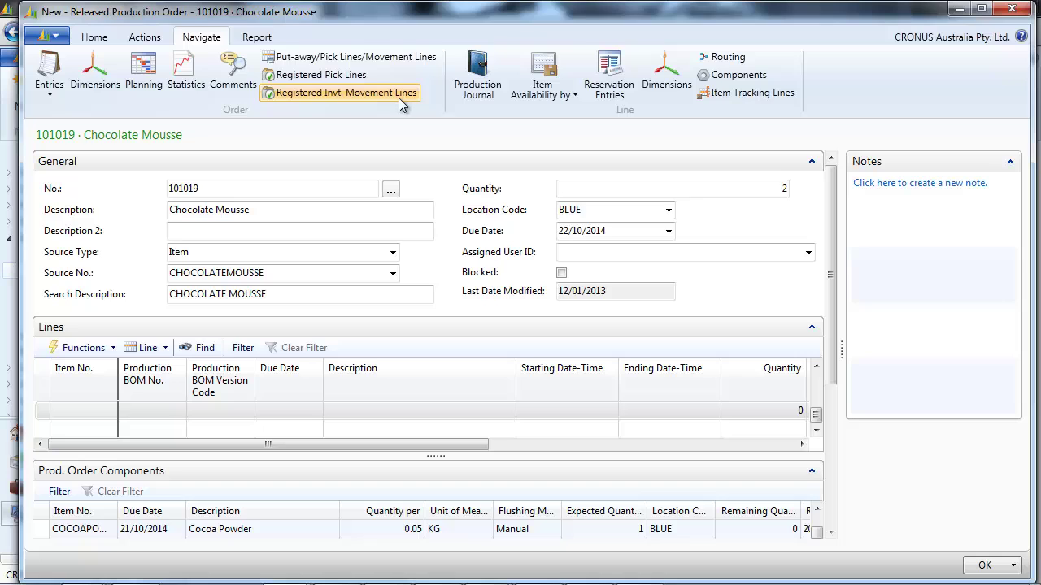
Change order 101019's status to Finished with Update Unit Cost ticked
{"action": "left_click", "coordinate": [151, 39]}
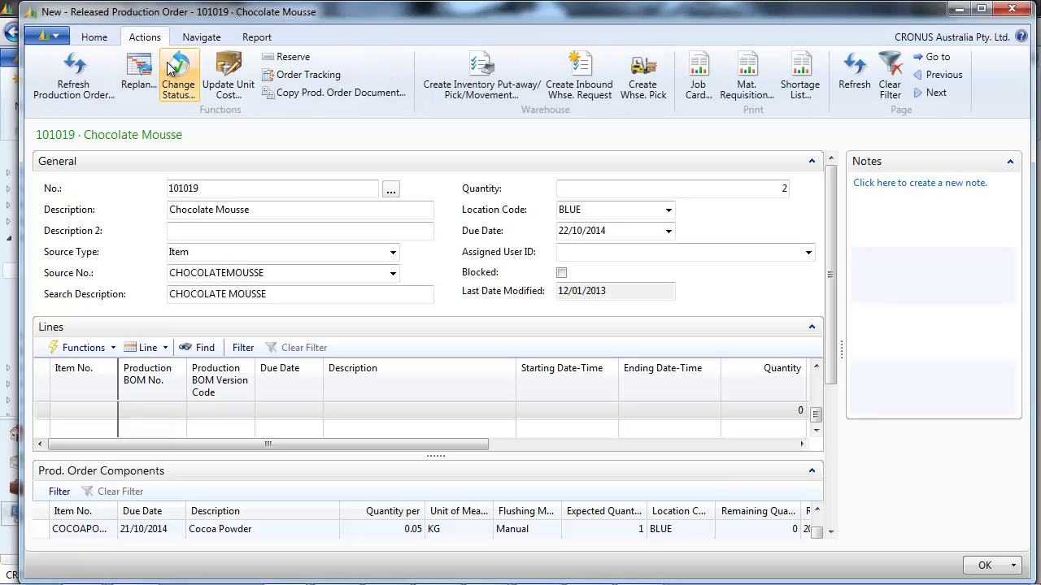
{"action": "left_click", "coordinate": [177, 72]}
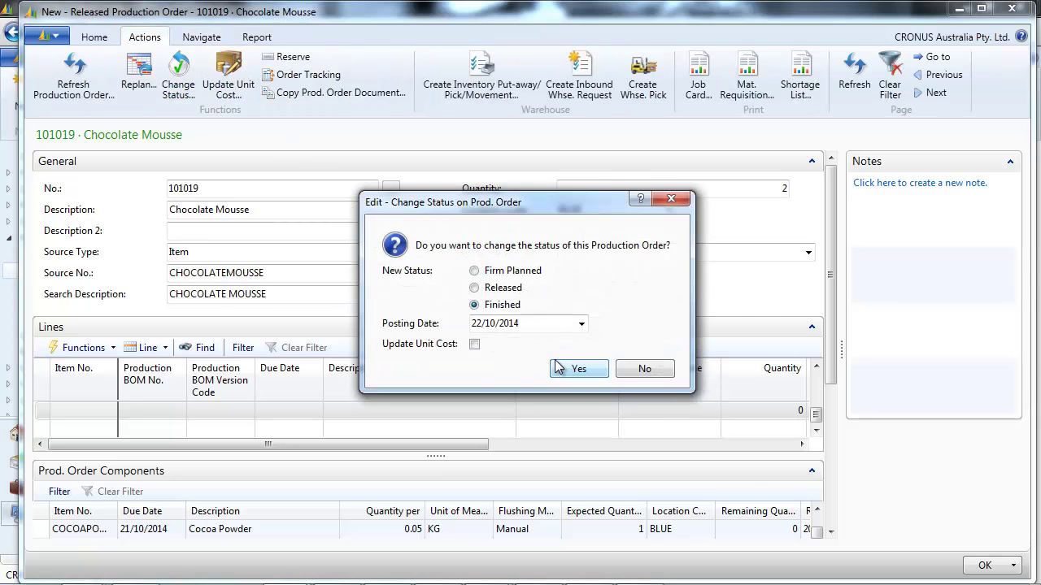
{"action": "left_click", "coordinate": [474, 344]}
{"action": "left_click", "coordinate": [569, 369]}
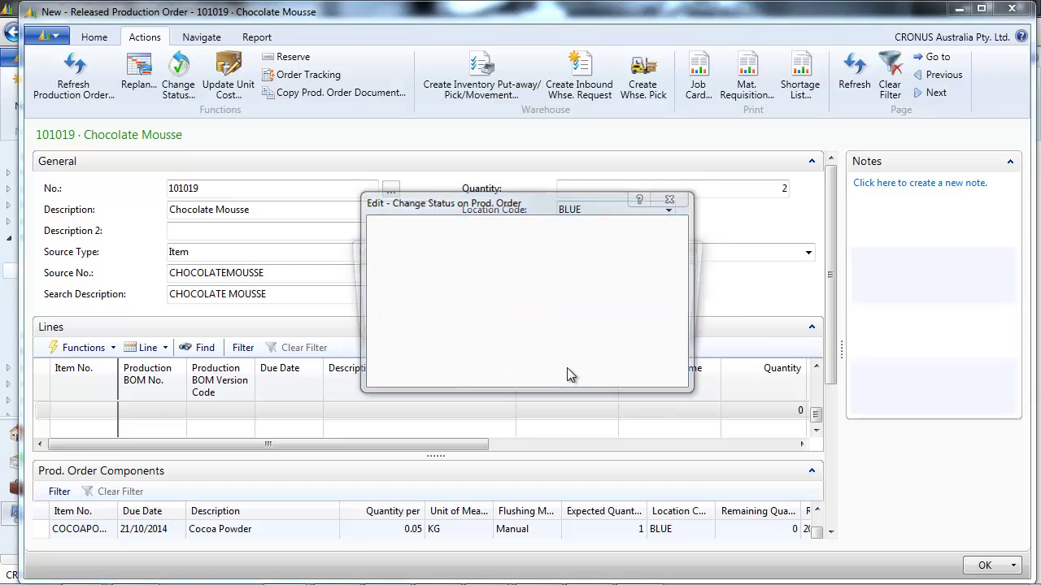
{"action": "left_click", "coordinate": [599, 386]}
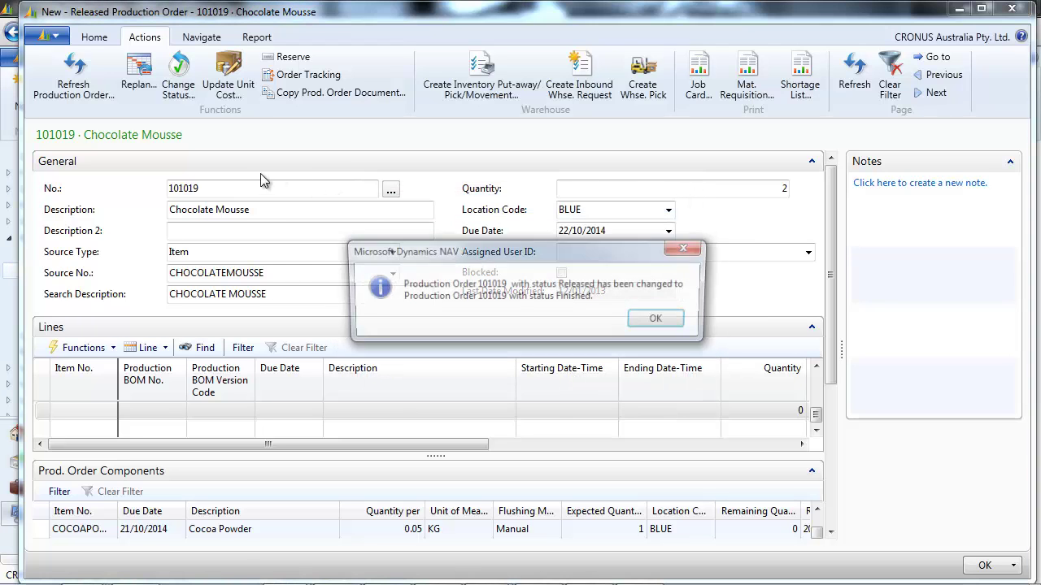
{"action": "left_click", "coordinate": [655, 318]}
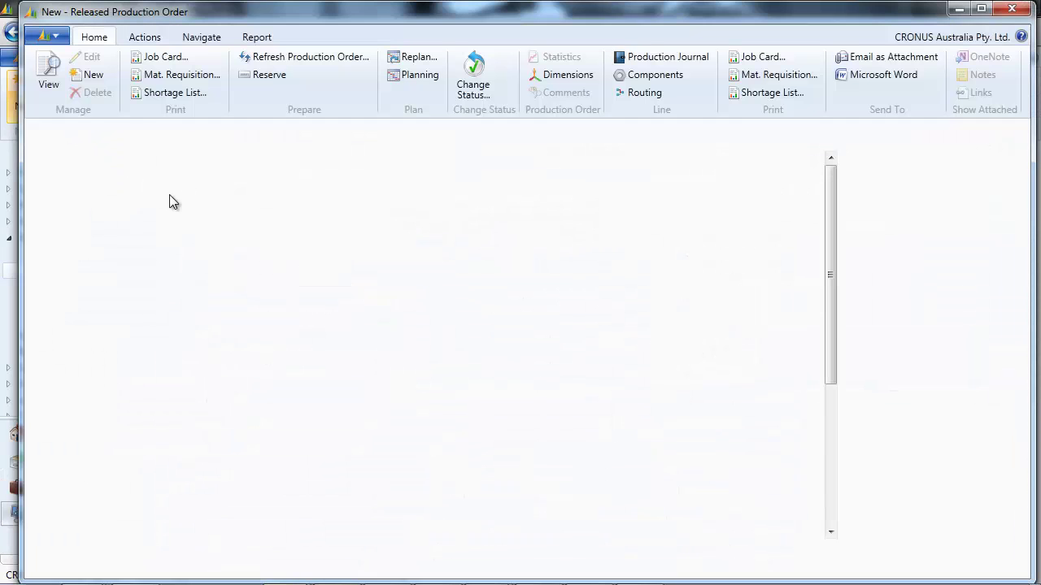
Fill in order 101020: source CHOCOLATEMOUSSE, quantity 2, location BLUE
{"action": "left_click", "coordinate": [201, 209]}
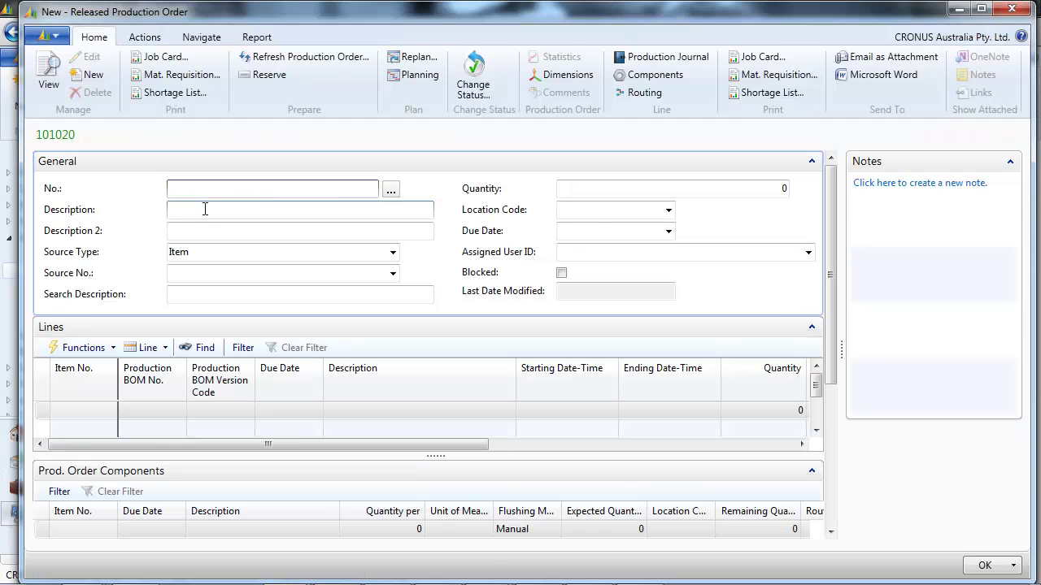
{"action": "left_click", "coordinate": [219, 275]}
{"action": "type", "text": "CHOC"}
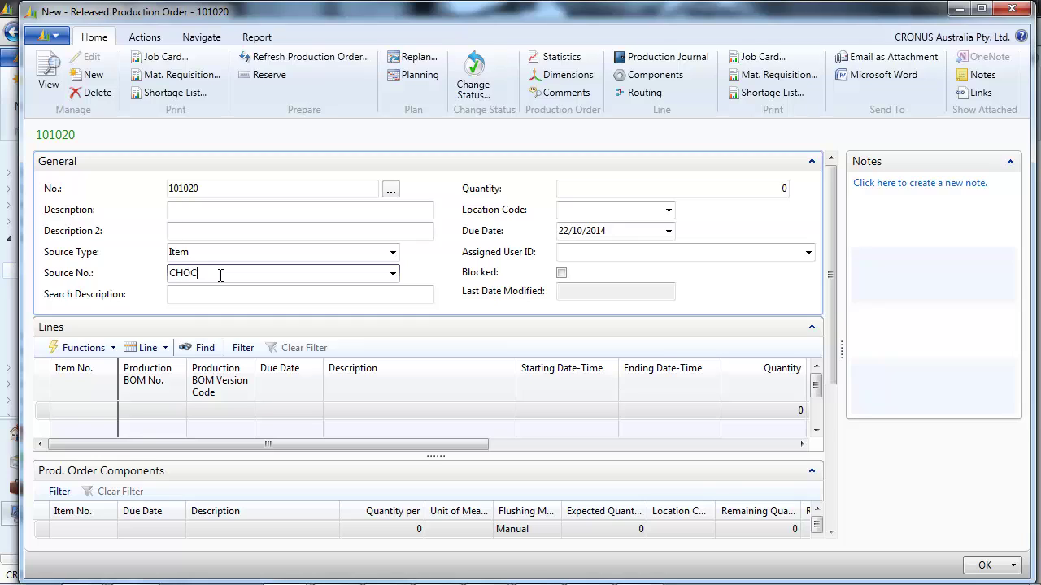
{"action": "key", "text": "Tab"}
{"action": "left_click", "coordinate": [782, 187]}
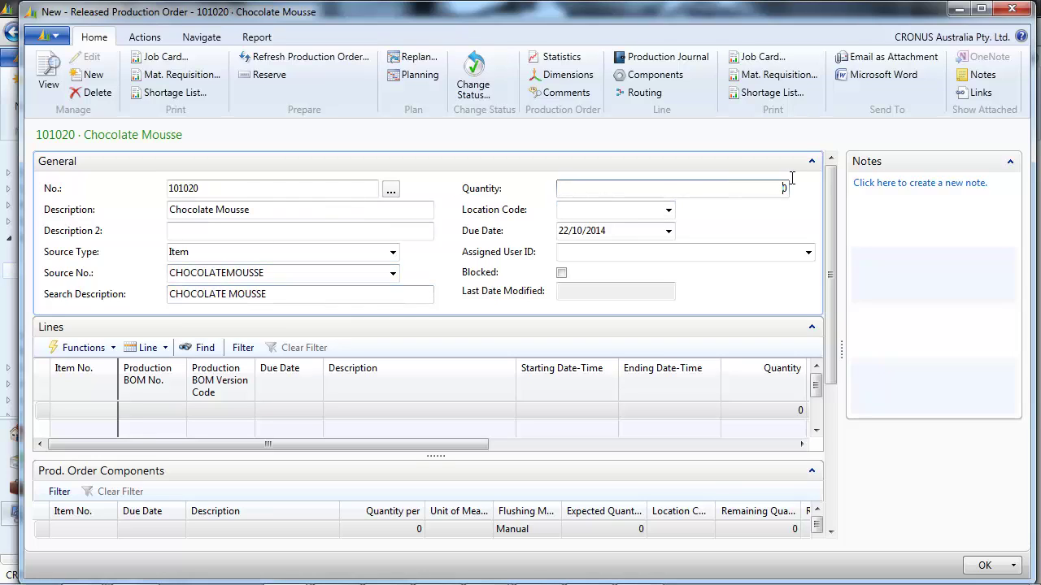
{"action": "type", "text": "2"}
{"action": "key", "text": "Tab"}
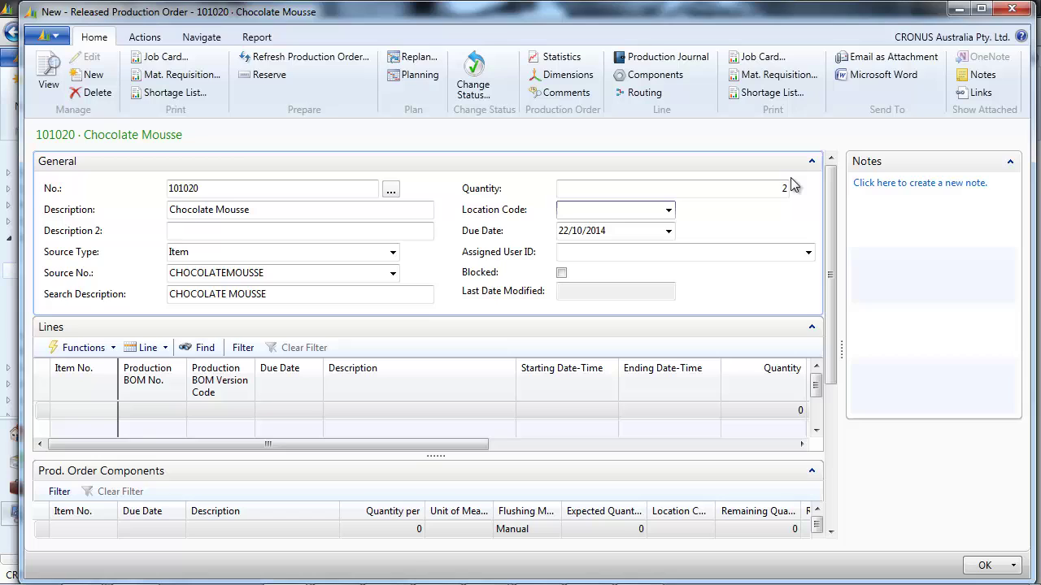
{"action": "type", "text": "BLUE"}
{"action": "key", "text": "Tab"}
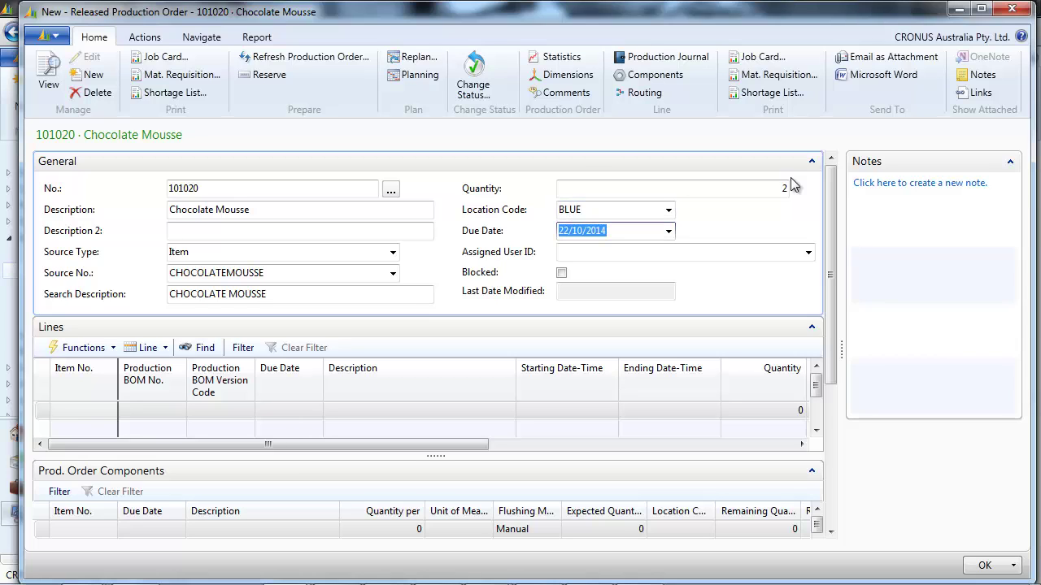
Refresh the production order with Forward scheduling
{"action": "left_click", "coordinate": [337, 59]}
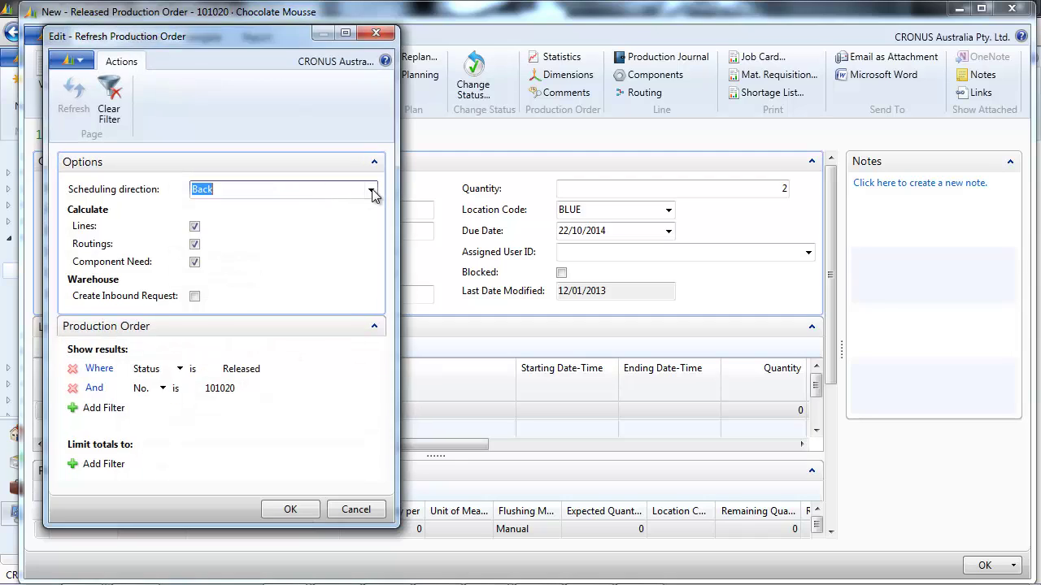
{"action": "left_click", "coordinate": [371, 190]}
{"action": "left_click", "coordinate": [238, 211]}
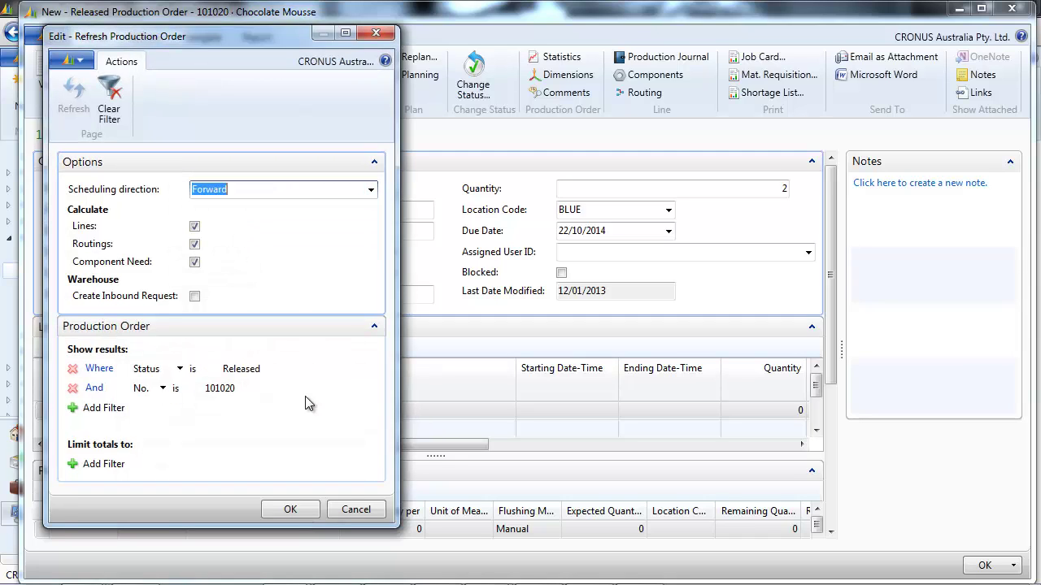
{"action": "left_click", "coordinate": [291, 510]}
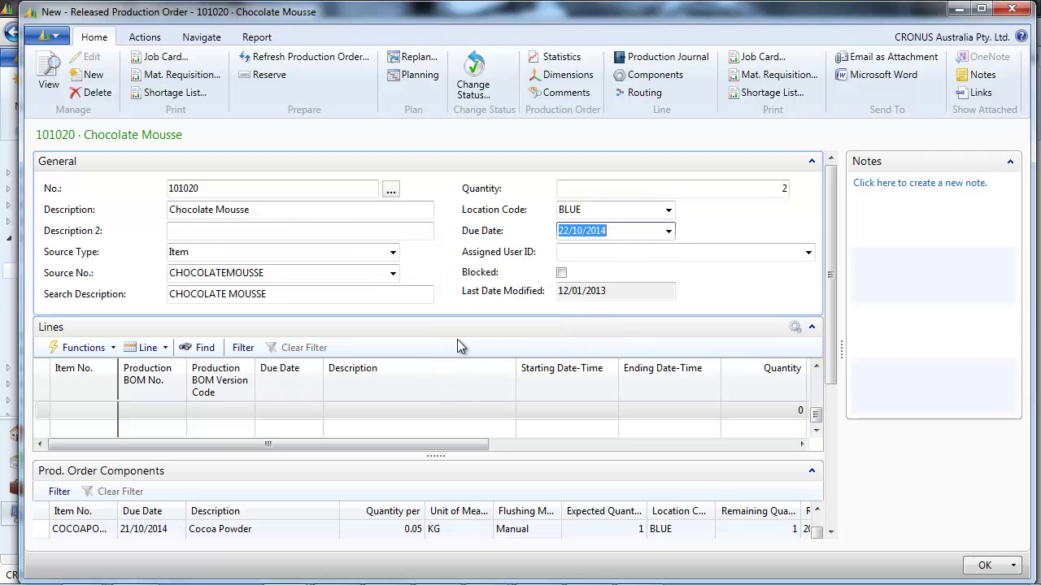
Select the Chocolate Mousse production line and bring up its line actions
{"action": "left_click_drag", "start_coordinate": [815, 414], "coordinate": [820, 376]}
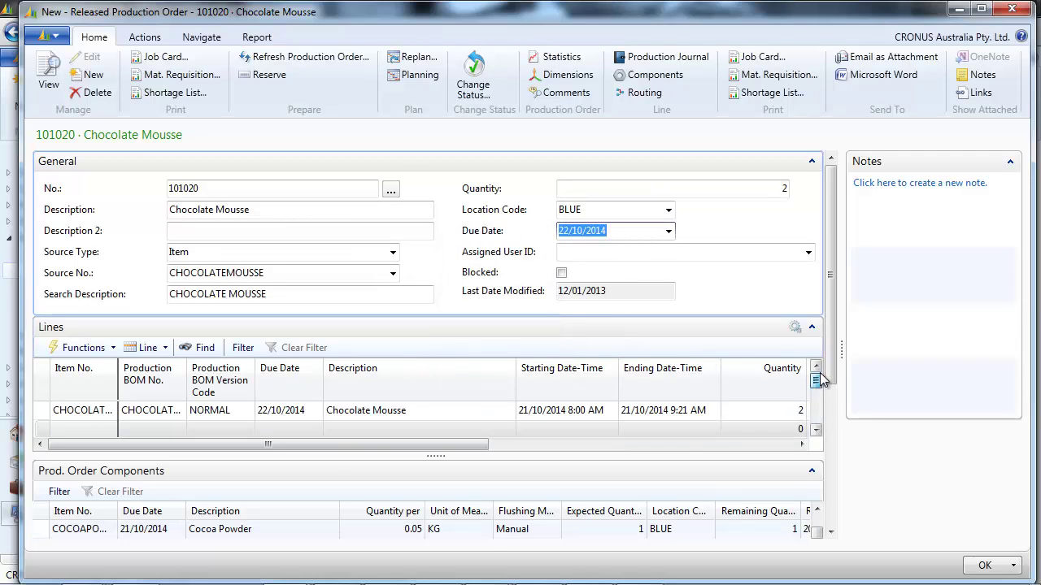
{"action": "left_click", "coordinate": [418, 410]}
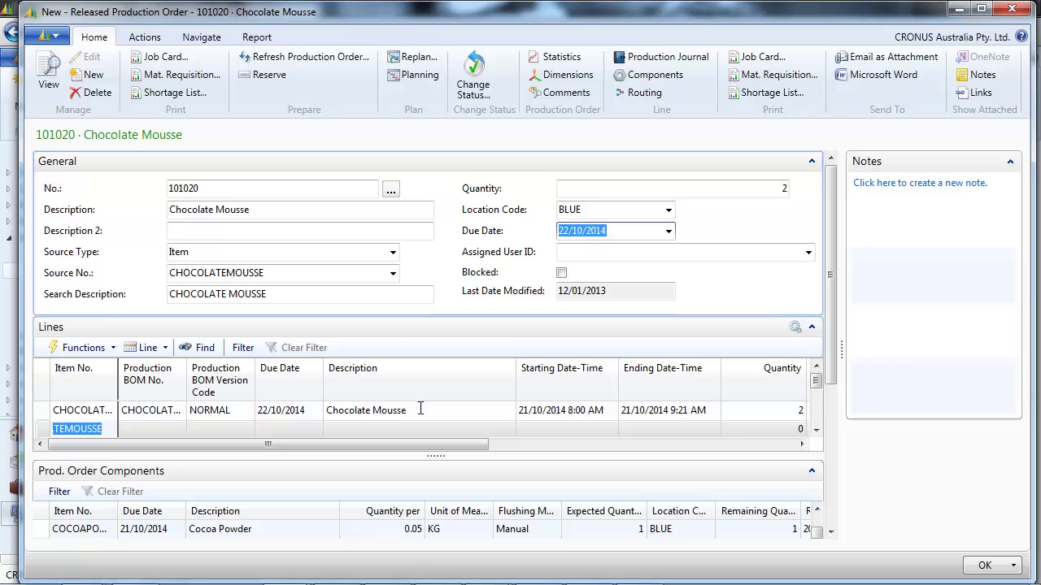
{"action": "left_click", "coordinate": [166, 348]}
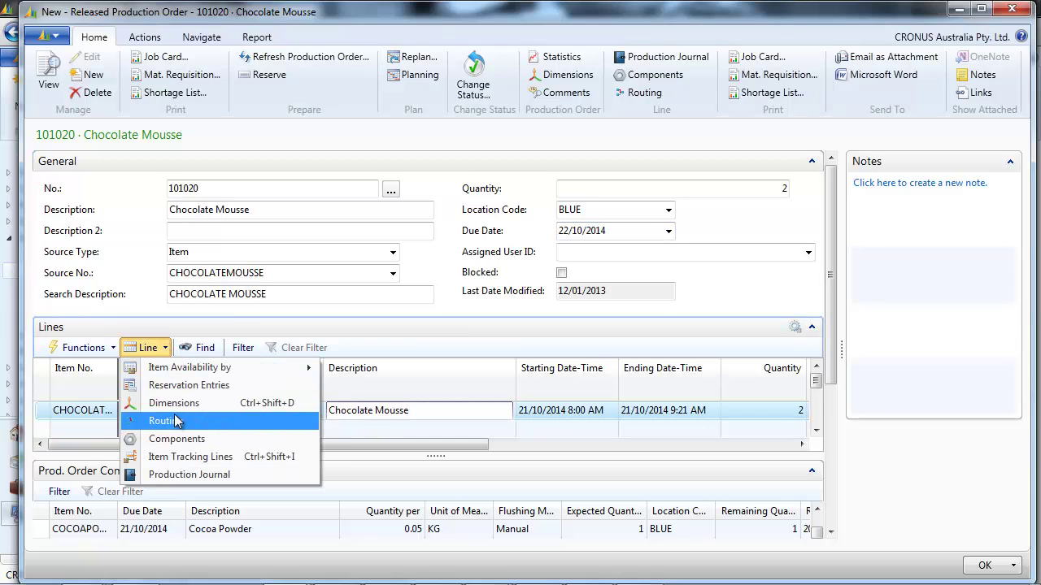
Set the Flushing Method of all six line components, Dark Chocolate through Cocoa Powder, to Forward
{"action": "left_click", "coordinate": [190, 439]}
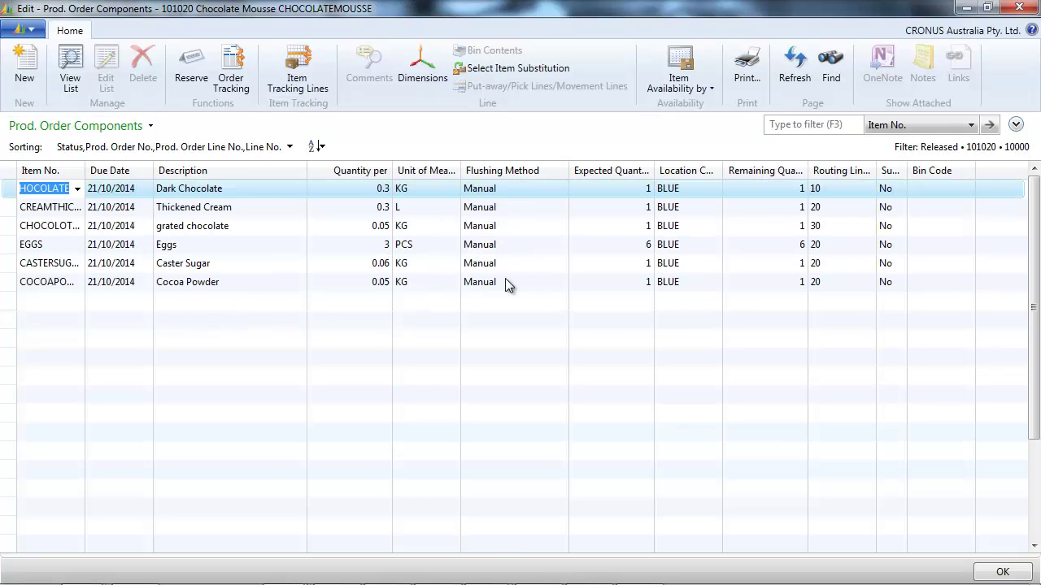
{"action": "left_click", "coordinate": [524, 188]}
{"action": "left_click", "coordinate": [561, 190]}
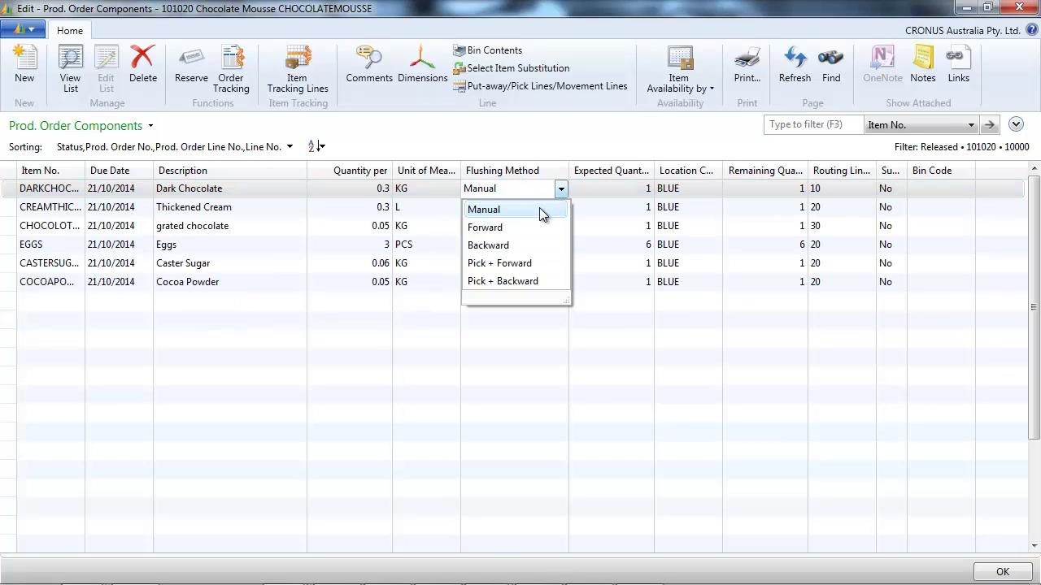
{"action": "left_click", "coordinate": [498, 228]}
{"action": "key", "text": "Down"}
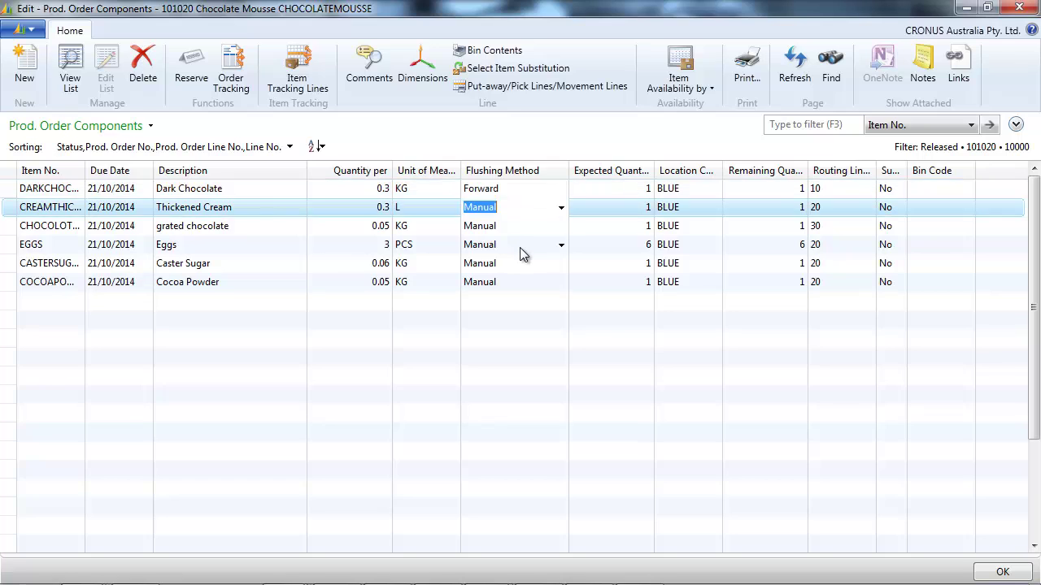
{"action": "type", "text": "F"}
{"action": "key", "text": "Down"}
{"action": "type", "text": "F"}
{"action": "key", "text": "Down"}
{"action": "type", "text": "F"}
{"action": "key", "text": "Down"}
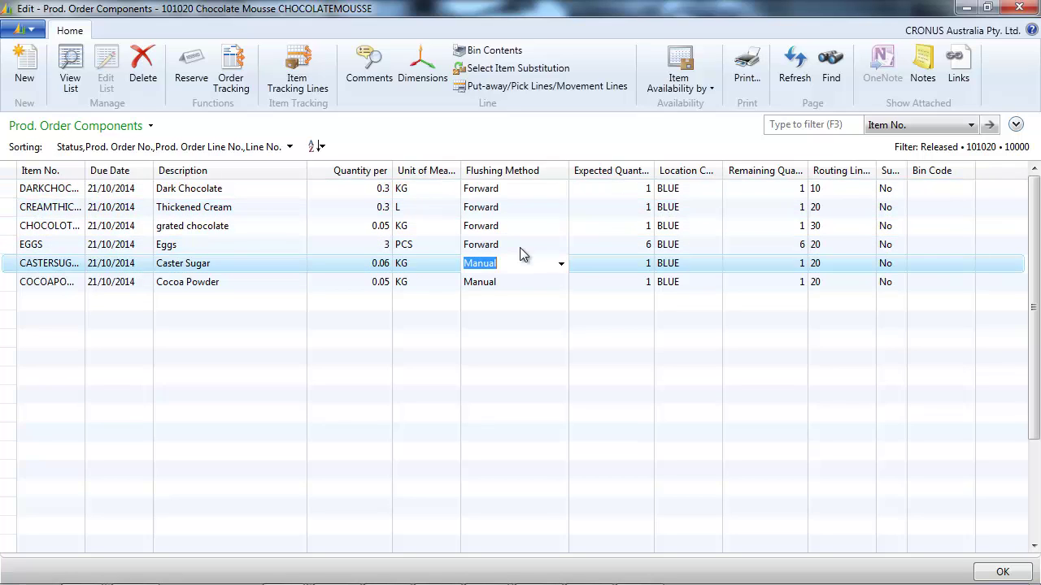
{"action": "type", "text": "F"}
{"action": "key", "text": "Down"}
{"action": "type", "text": "F"}
{"action": "key", "text": "Up"}
Look up Caster Sugar in the item list
{"action": "right_click", "coordinate": [73, 263]}
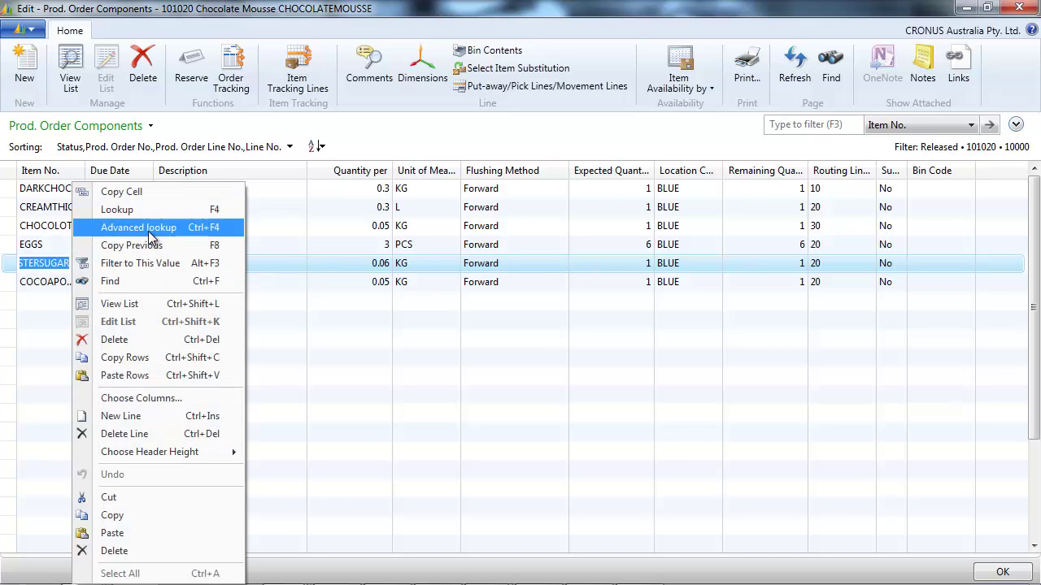
{"action": "key", "text": "Escape"}
{"action": "key", "text": "shift+F4"}
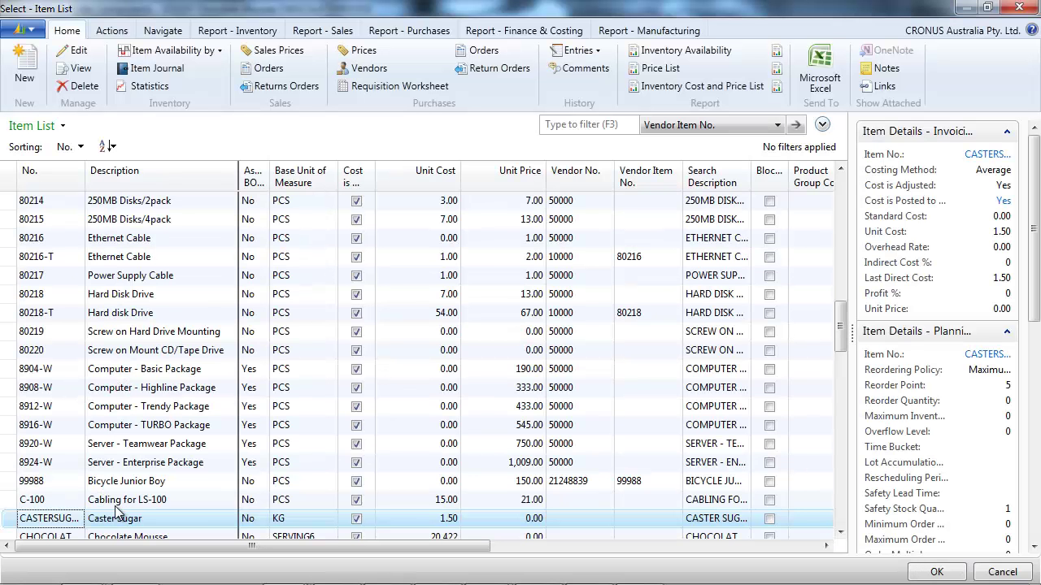
Open Caster Sugar's item card, keep its Flushing Method at Manual, and close the windows
{"action": "right_click", "coordinate": [128, 526]}
{"action": "left_click", "coordinate": [171, 446]}
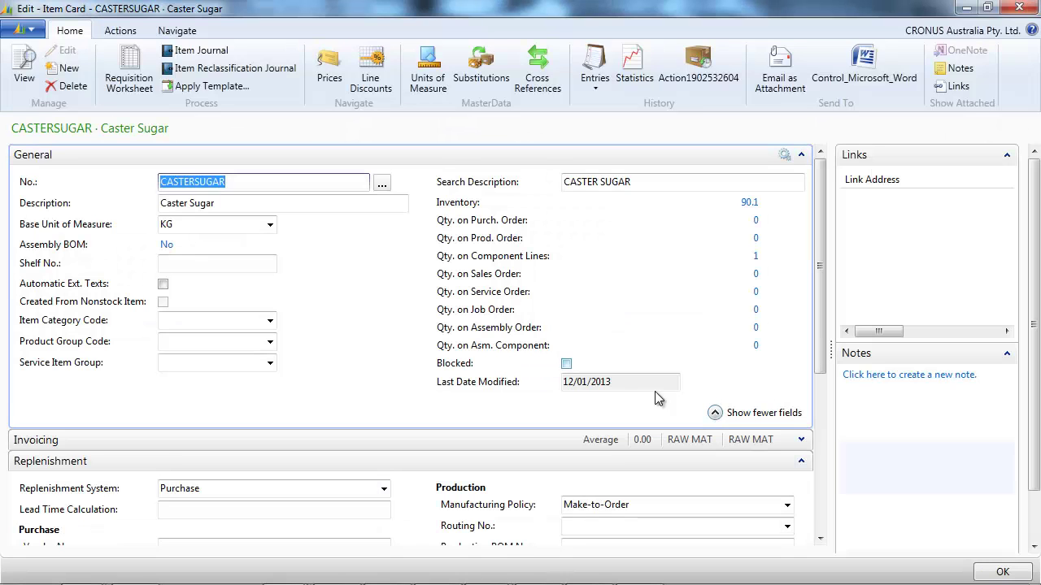
{"action": "left_click_drag", "start_coordinate": [818, 370], "coordinate": [818, 472]}
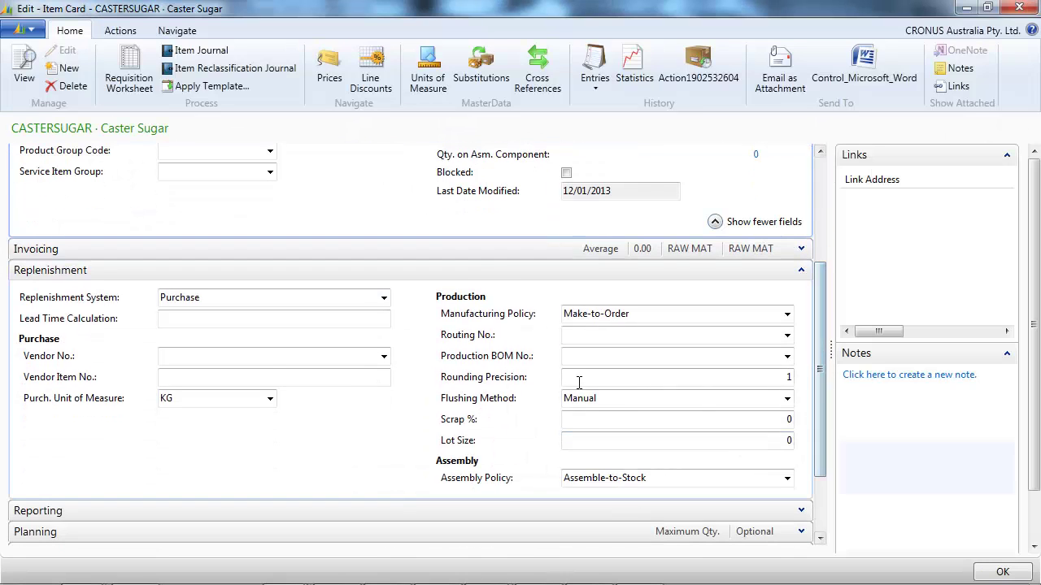
{"action": "left_click", "coordinate": [786, 399]}
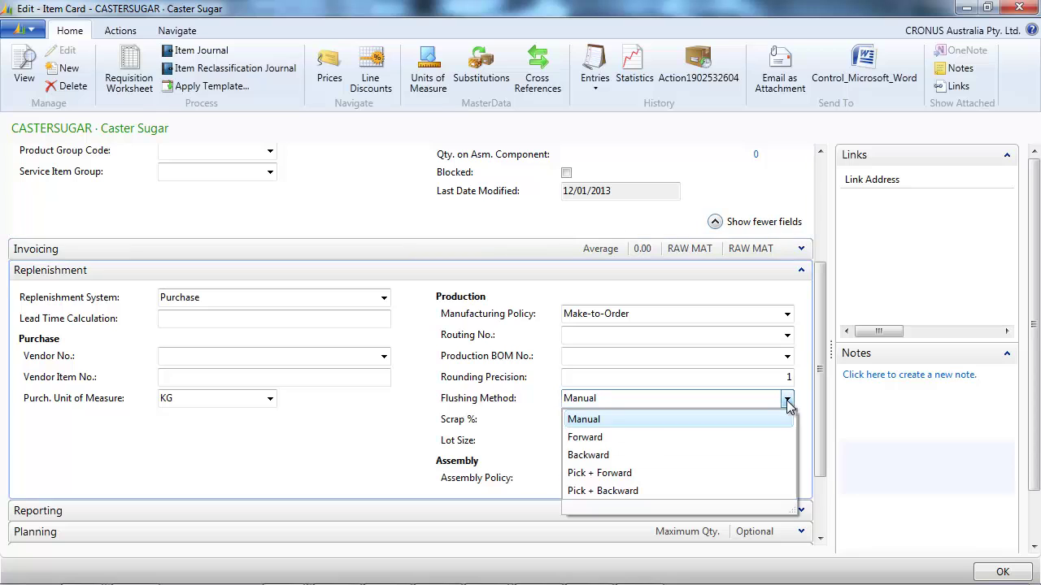
{"action": "left_click", "coordinate": [787, 399]}
{"action": "key", "text": "Escape"}
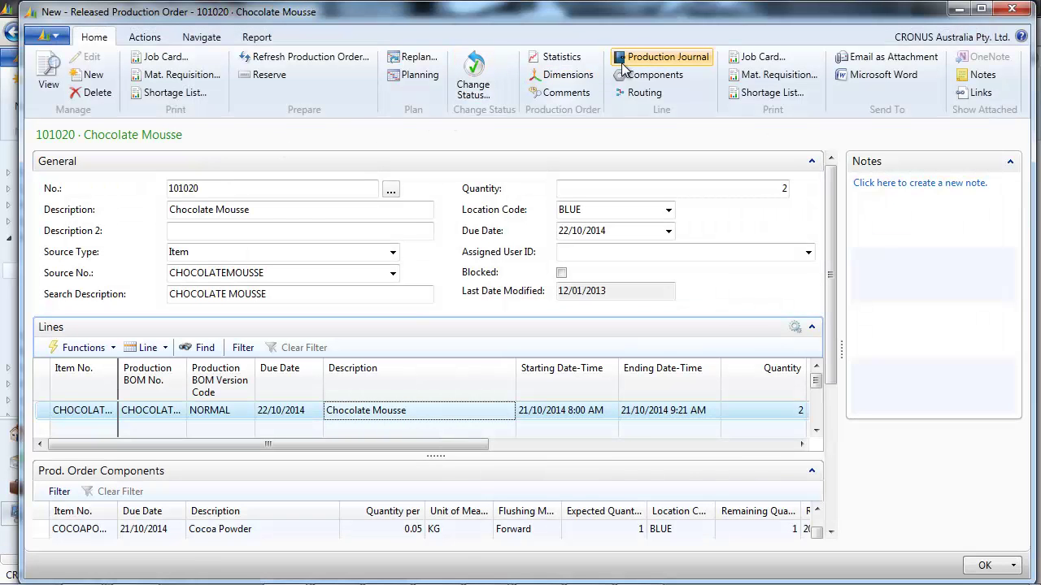
In order 101020's production journal, set MIX, FRIDGE and DECORATE output to 0 and mark MELT finished
{"action": "left_click", "coordinate": [638, 59]}
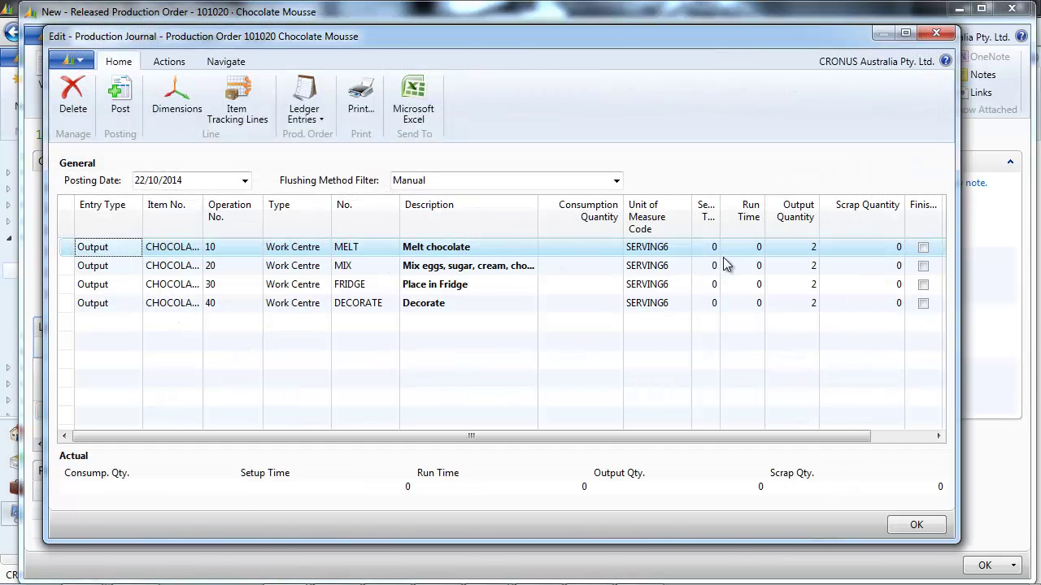
{"action": "left_click", "coordinate": [809, 265]}
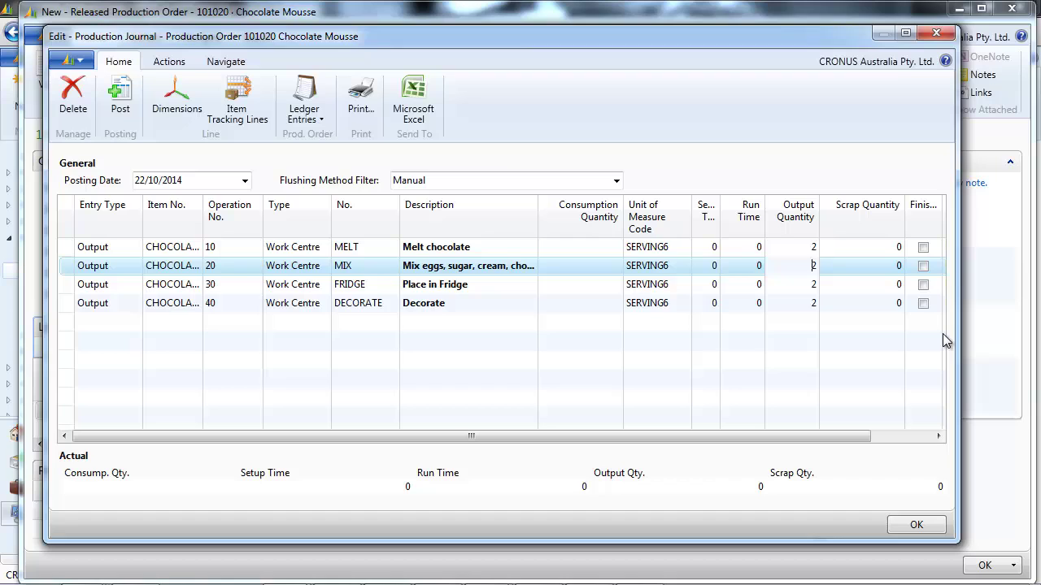
{"action": "key", "text": "BackSpace"}
{"action": "key", "text": "Down"}
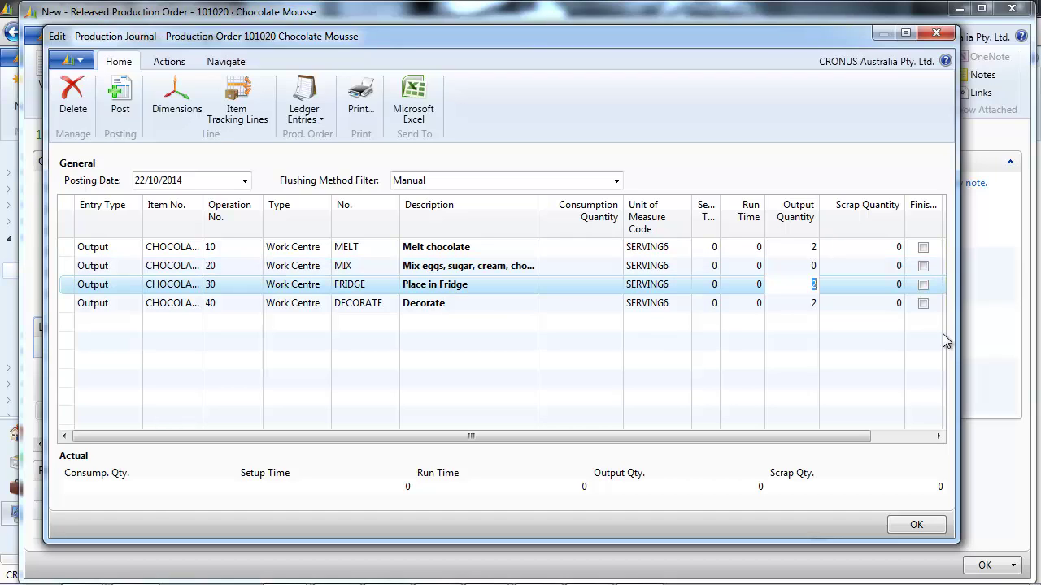
{"action": "key", "text": "BackSpace"}
{"action": "key", "text": "Down"}
{"action": "key", "text": "BackSpace"}
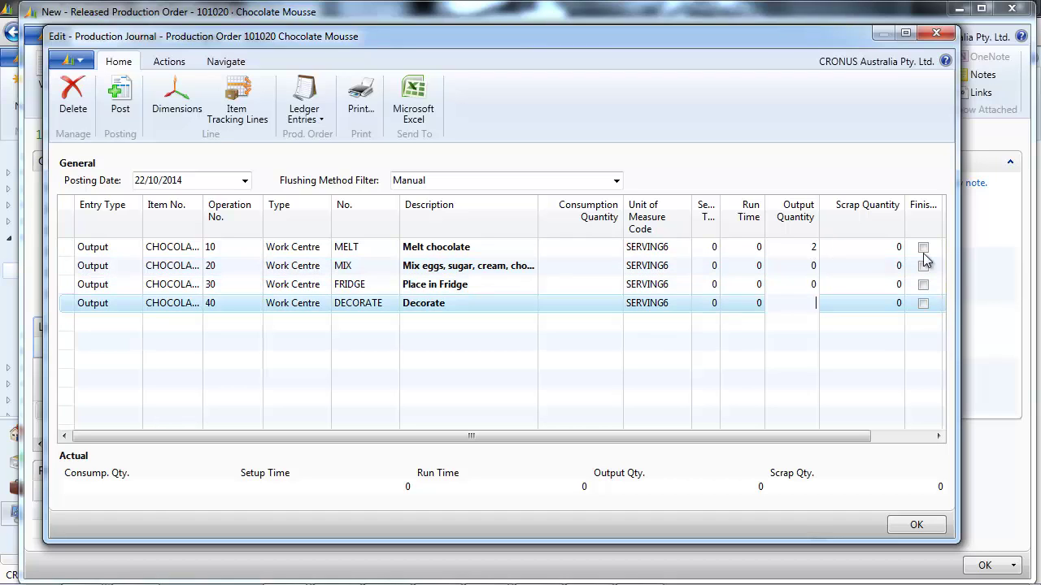
{"action": "left_click", "coordinate": [827, 252]}
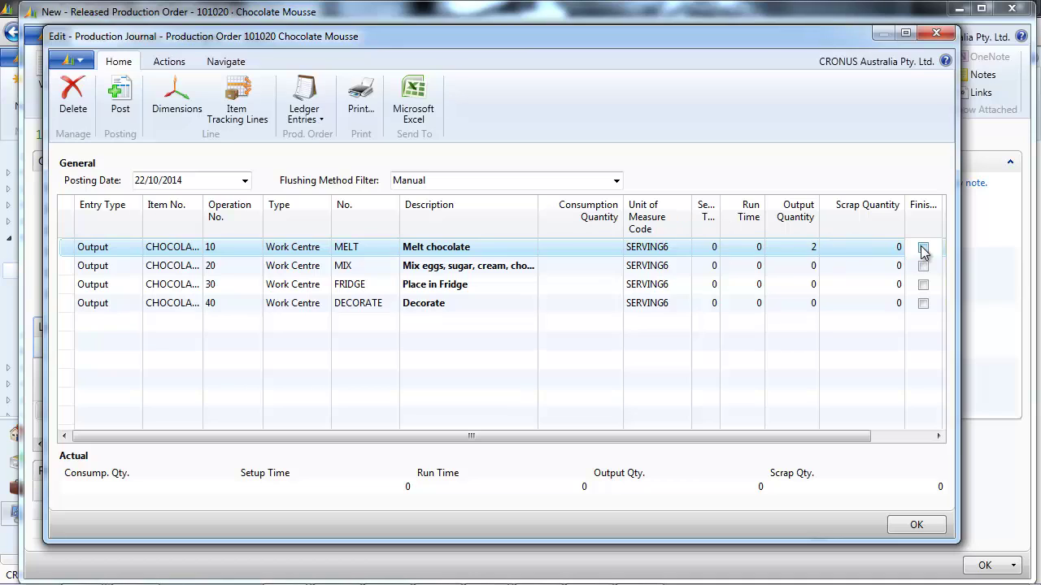
Post the production journal lines and close the journal
{"action": "left_click", "coordinate": [120, 96]}
{"action": "left_click", "coordinate": [486, 319]}
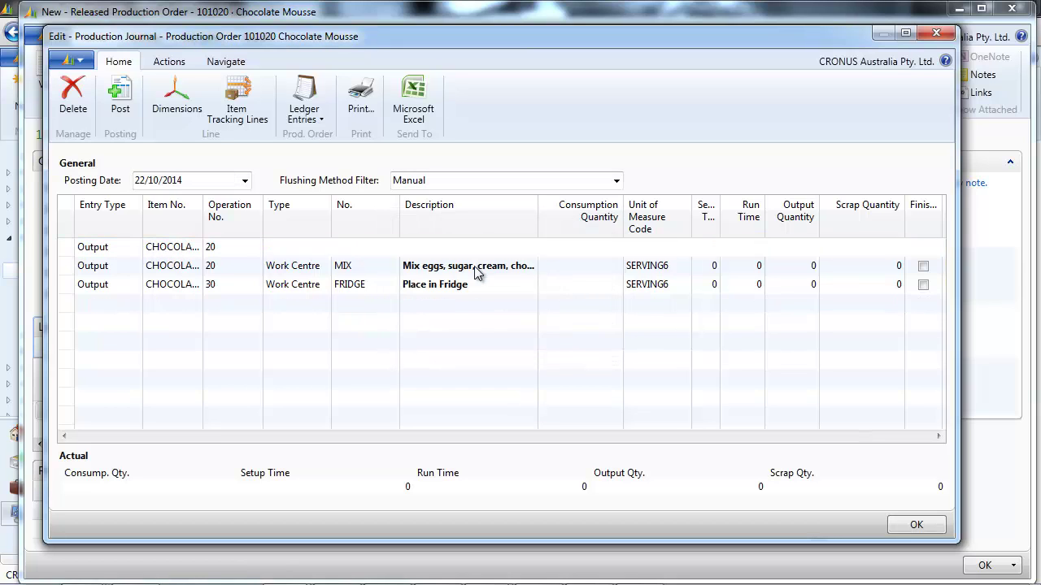
{"action": "left_click", "coordinate": [581, 312]}
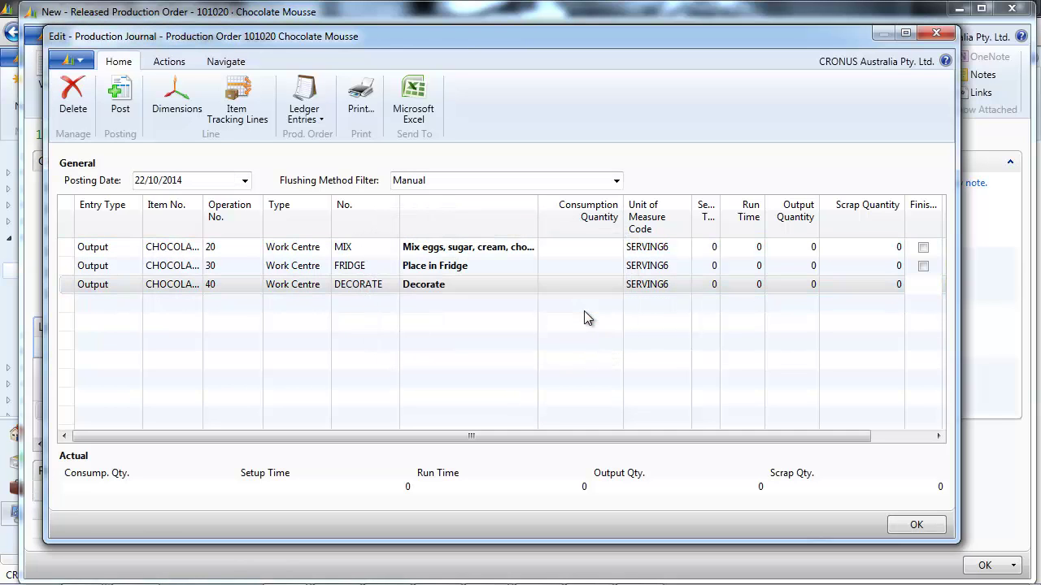
{"action": "key", "text": "Escape"}
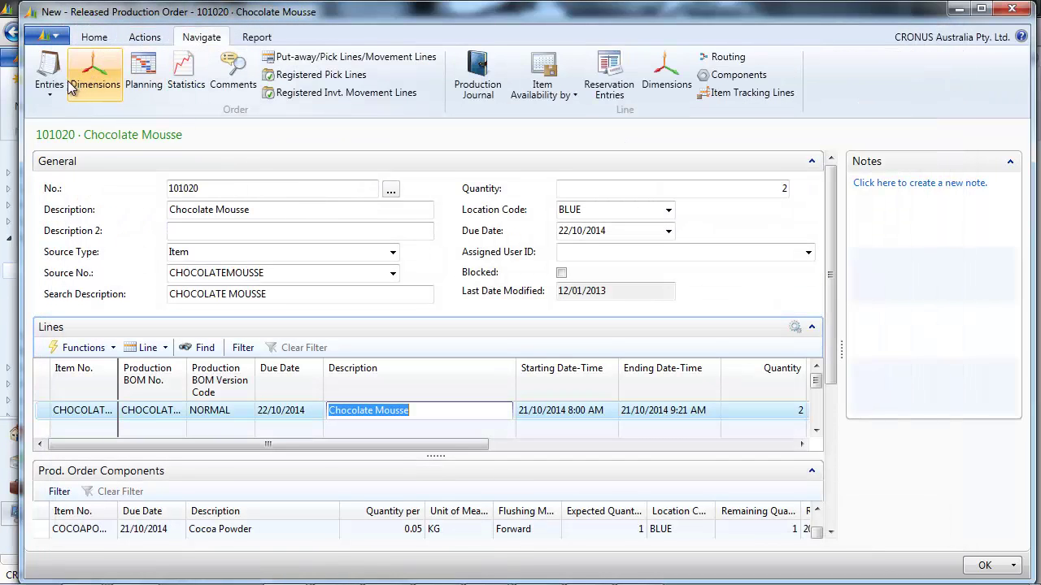
Review order 101020's item ledger entries and capacity ledger entries
{"action": "left_click", "coordinate": [49, 75]}
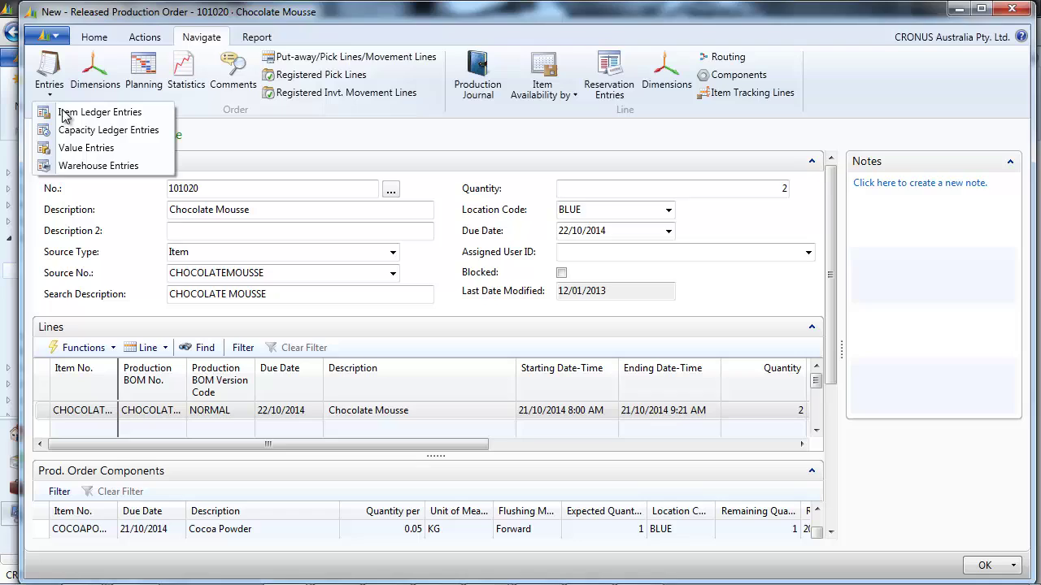
{"action": "left_click", "coordinate": [66, 114]}
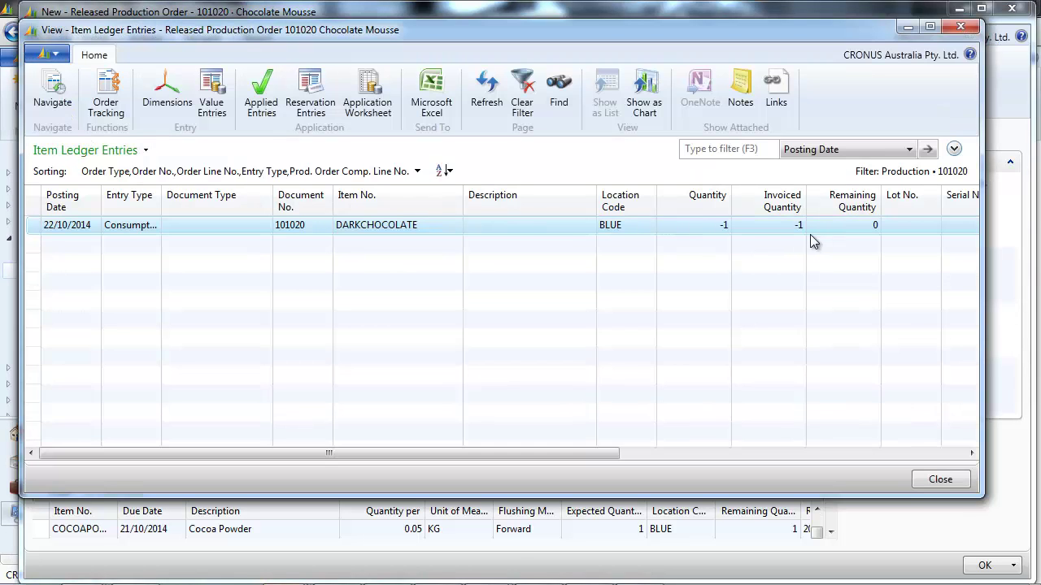
{"action": "key", "text": "Escape"}
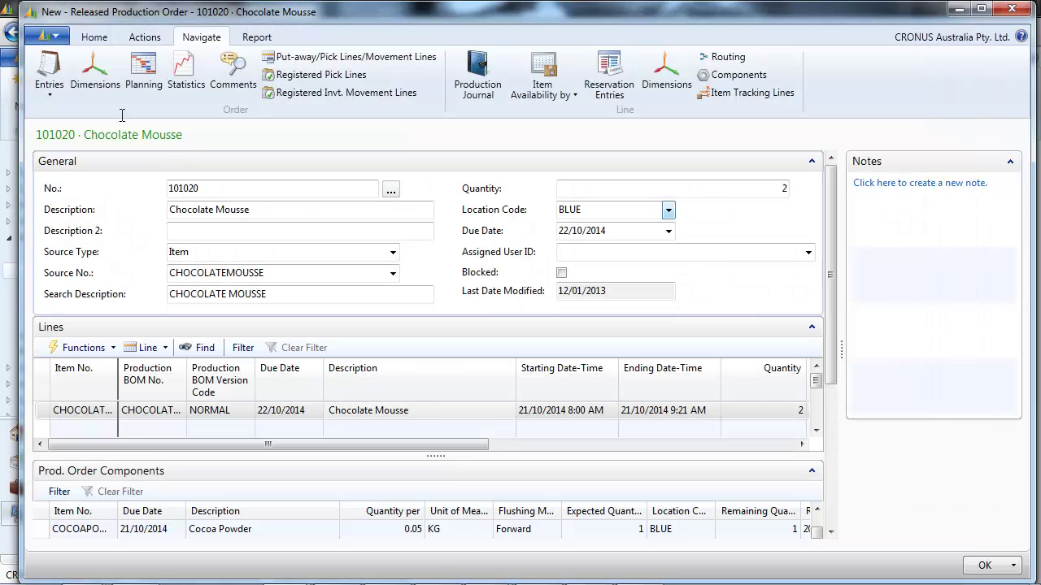
{"action": "left_click", "coordinate": [49, 75]}
{"action": "left_click", "coordinate": [72, 134]}
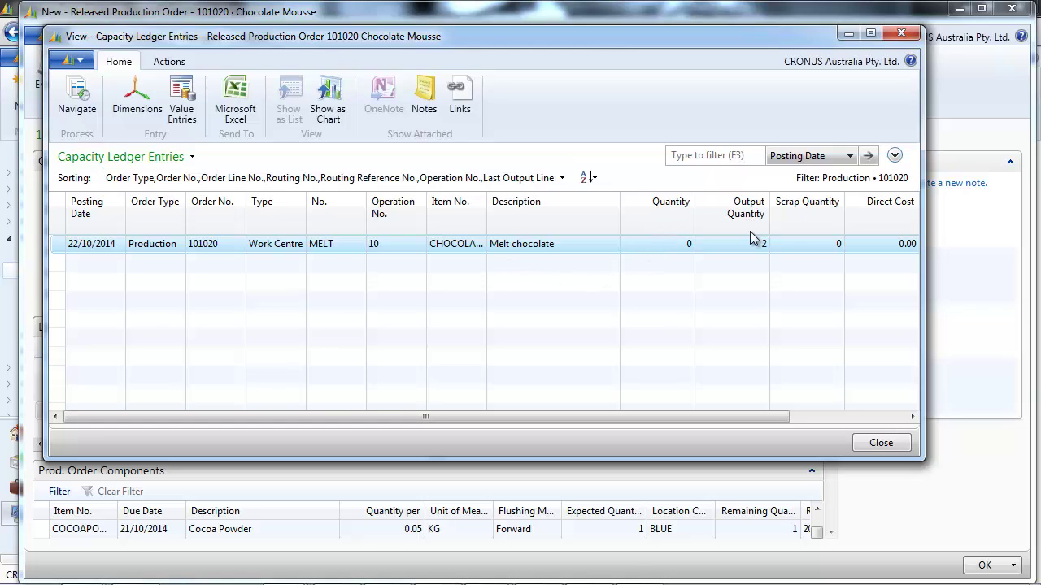
{"action": "key", "text": "Escape"}
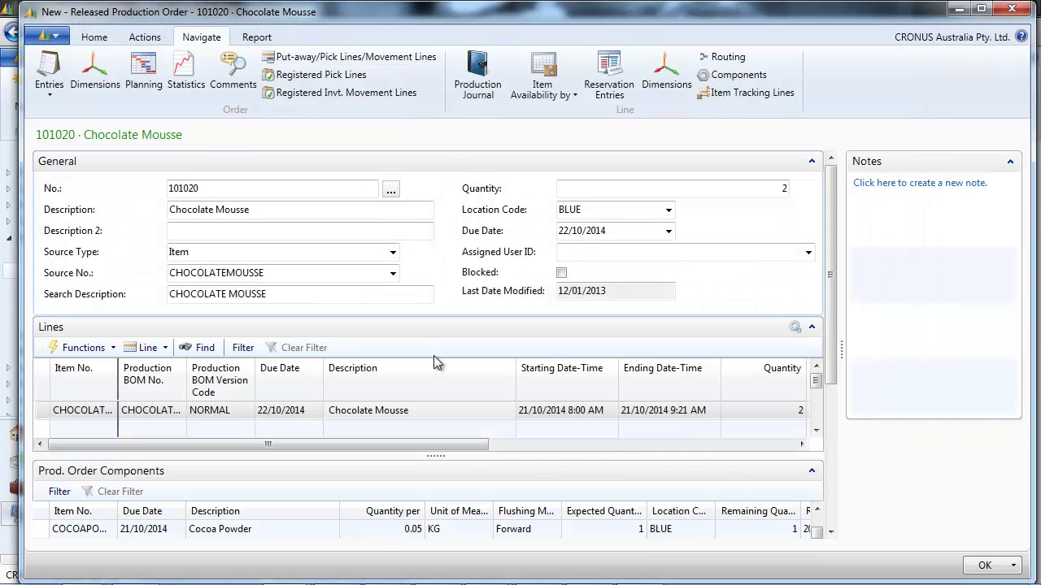
View the Chocolate Mousse production line's components and routing
{"action": "left_click", "coordinate": [374, 410]}
{"action": "left_click", "coordinate": [165, 348]}
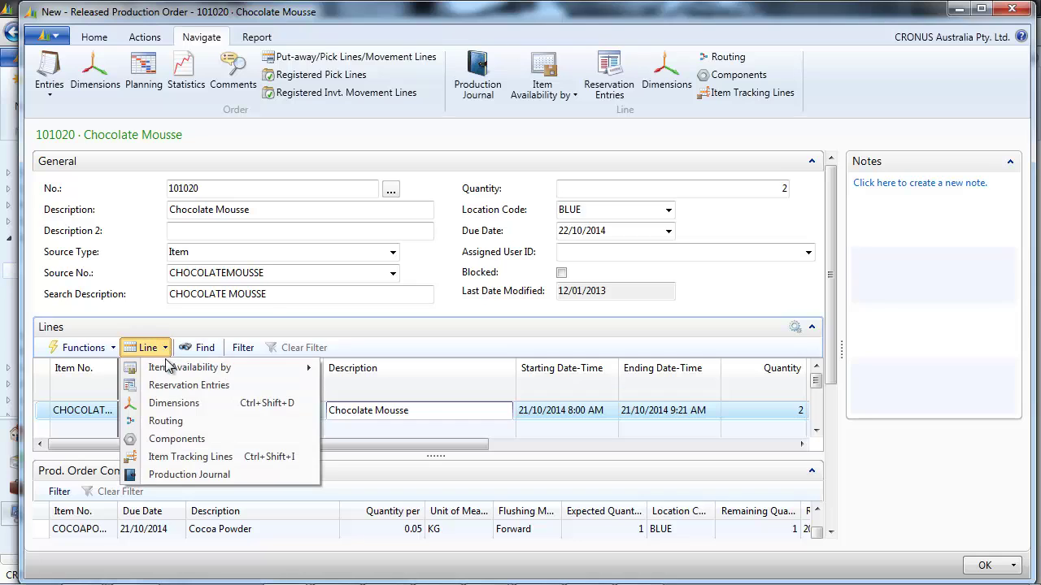
{"action": "left_click", "coordinate": [188, 439]}
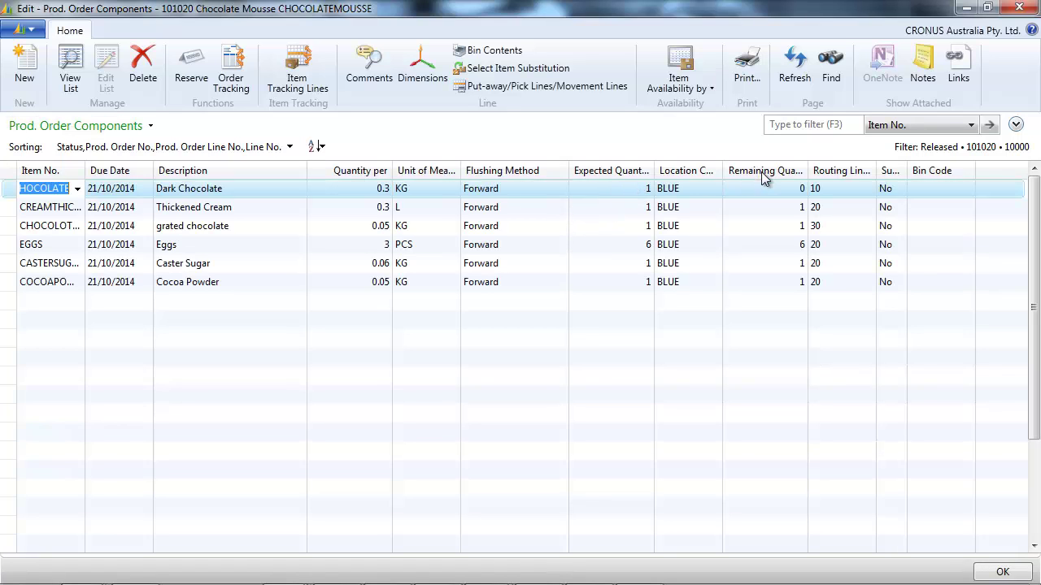
{"action": "key", "text": "Escape"}
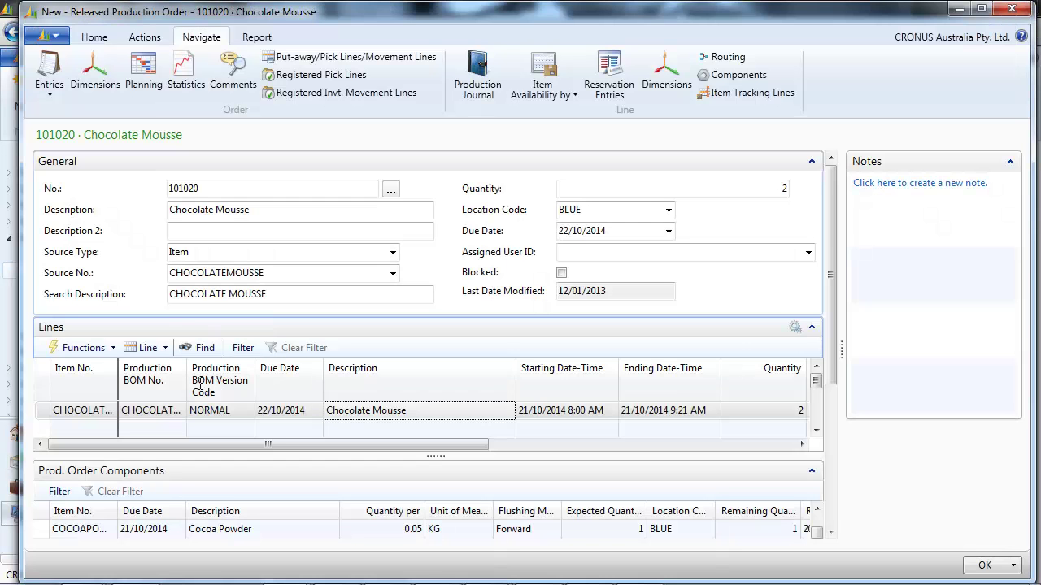
{"action": "left_click", "coordinate": [145, 347]}
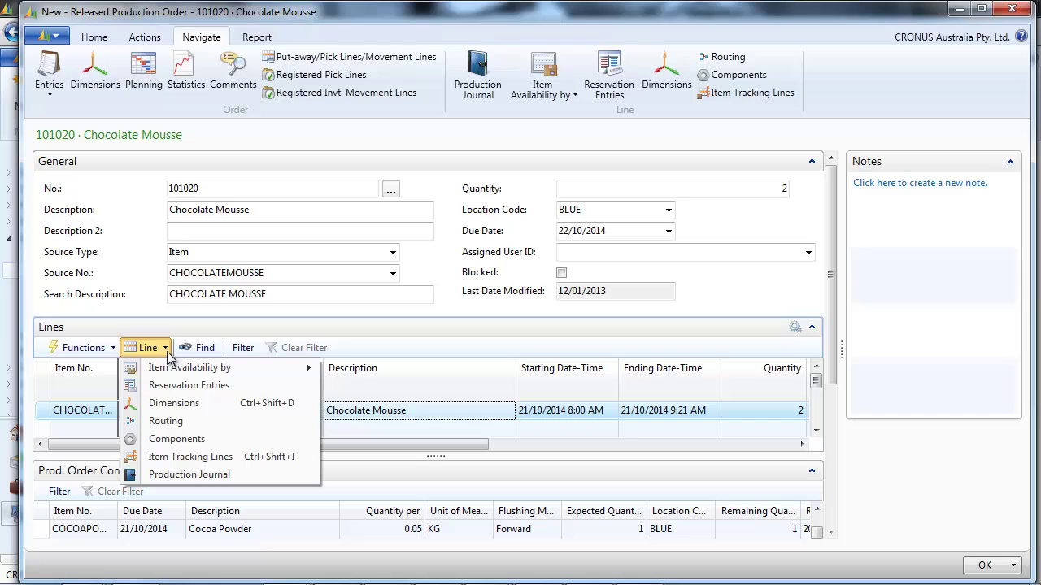
{"action": "left_click", "coordinate": [166, 421]}
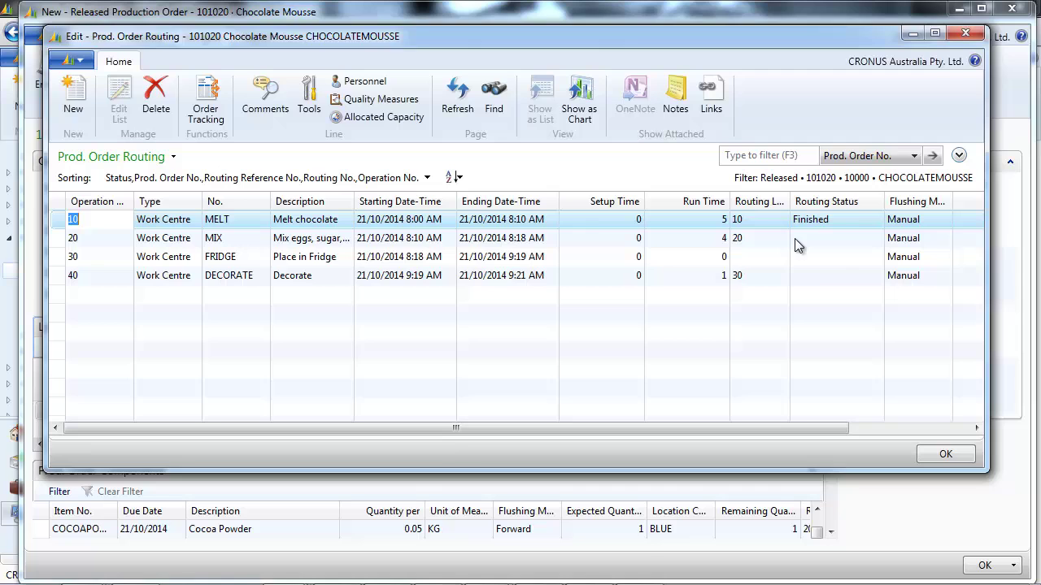
{"action": "key", "text": "Escape"}
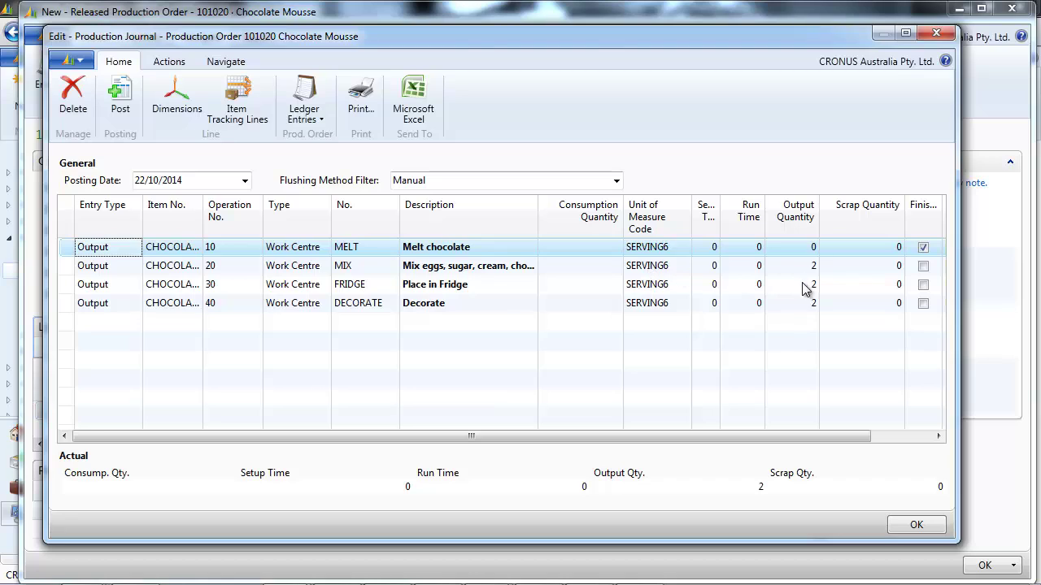
Set FRIDGE and DECORATE output to 0 and mark the MIX operation finished
{"action": "left_click", "coordinate": [810, 284]}
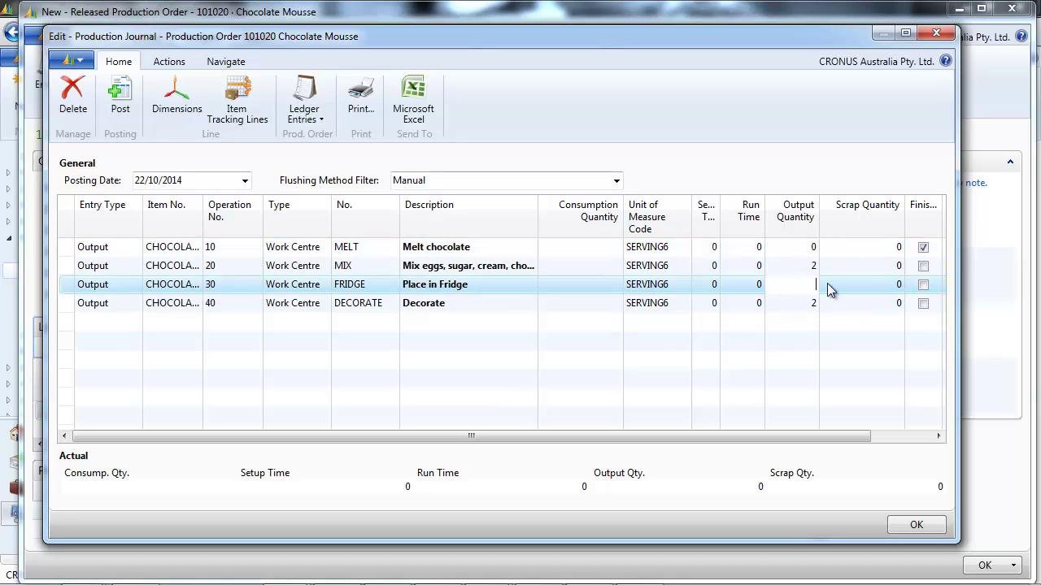
{"action": "key", "text": "Down"}
{"action": "key", "text": "Up"}
{"action": "left_click", "coordinate": [922, 266]}
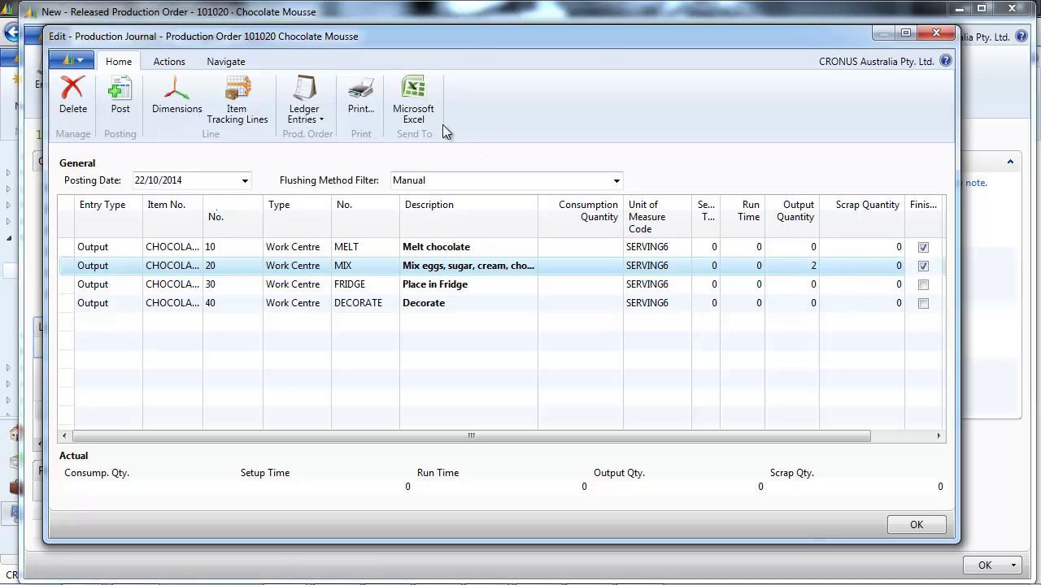
Post the journal, then check that the item ledger shows five consumption entries
{"action": "left_click", "coordinate": [120, 105]}
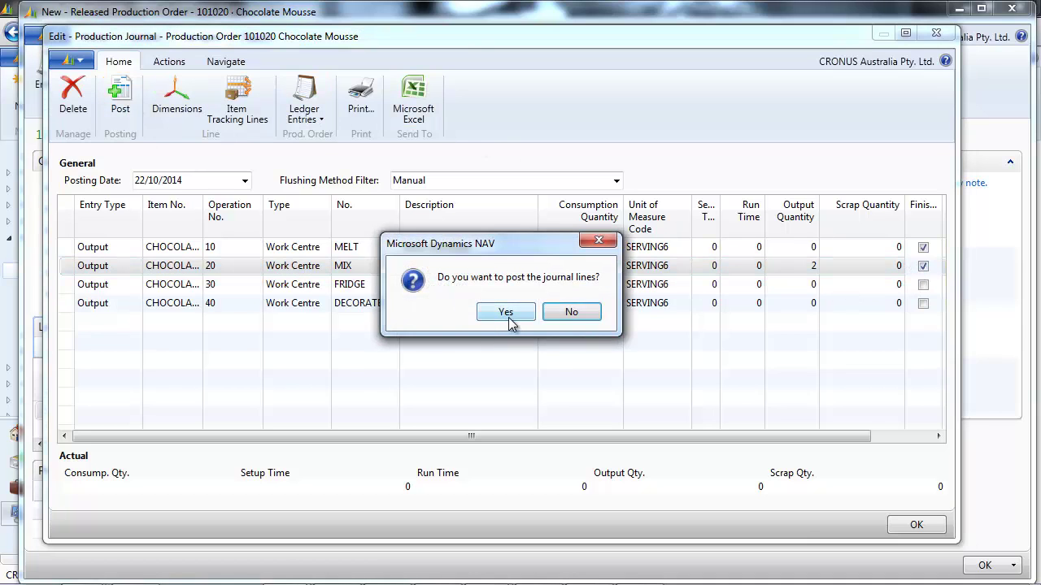
{"action": "left_click", "coordinate": [506, 314]}
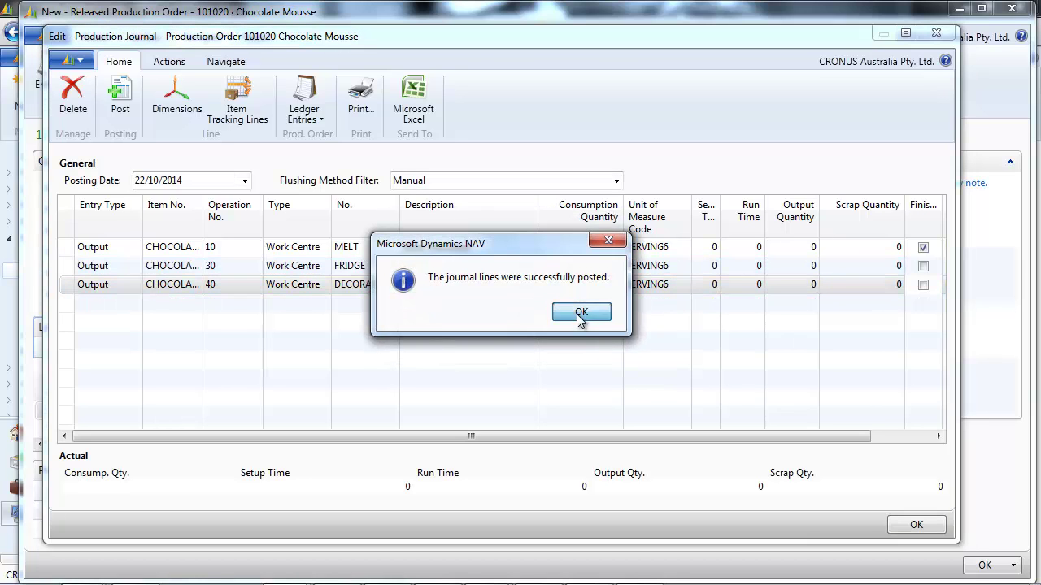
{"action": "left_click", "coordinate": [581, 313]}
{"action": "key", "text": "Escape"}
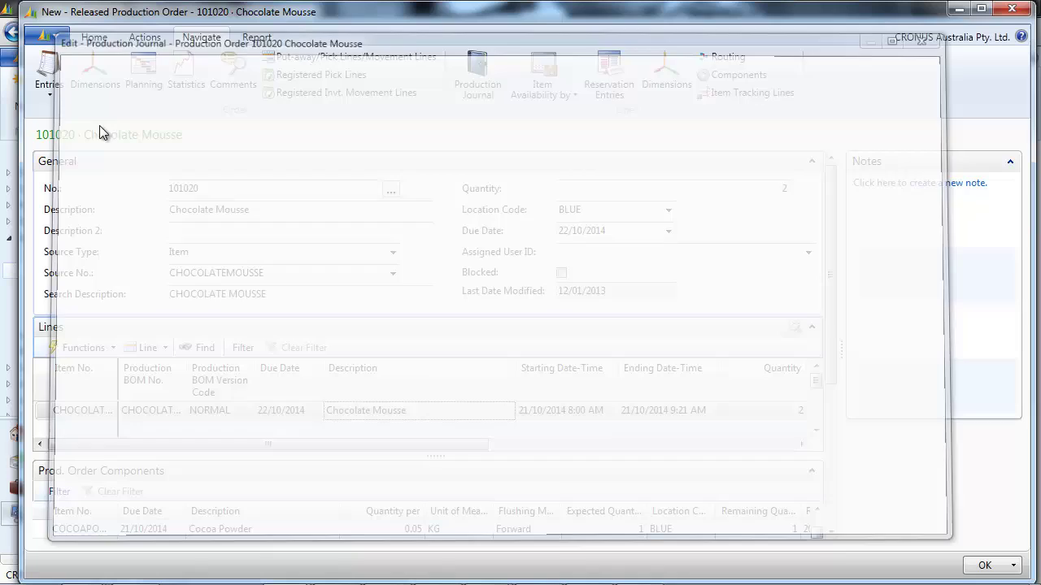
{"action": "left_click", "coordinate": [50, 86]}
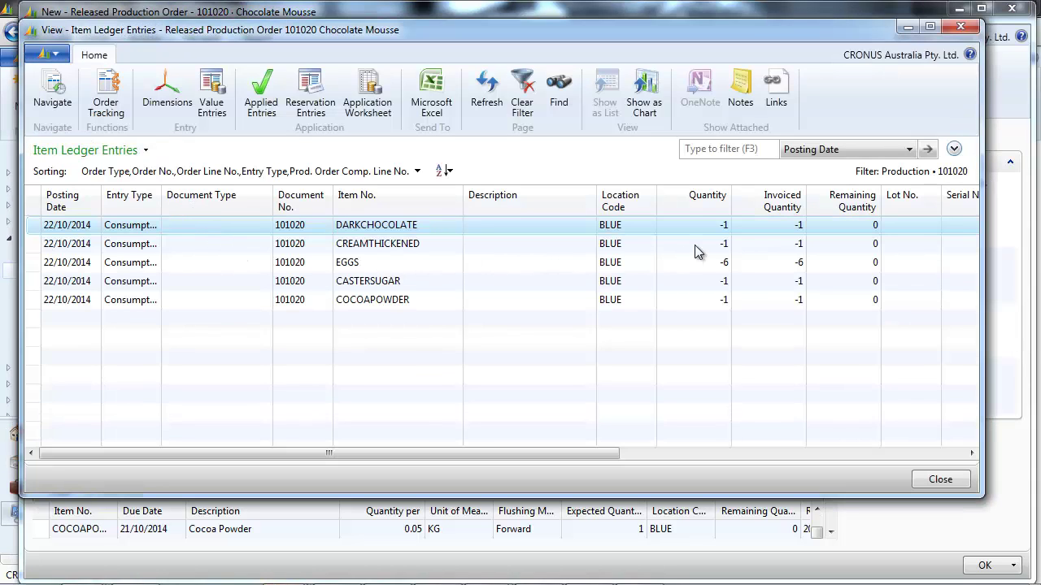
{"action": "key", "text": "Escape"}
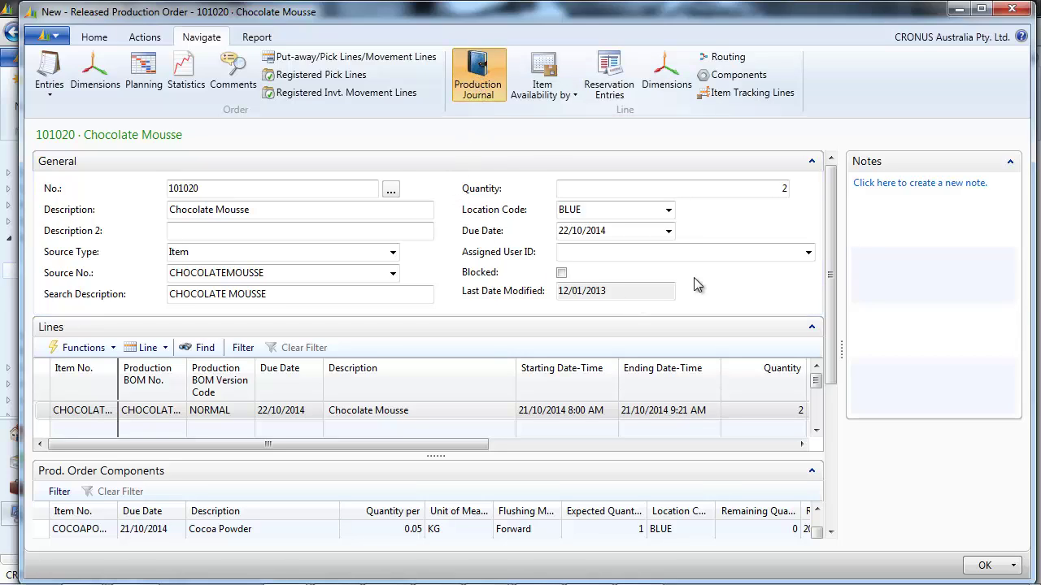
Clear DECORATE's output quantity and post FRIDGE output 2 without finishing it
{"action": "left_click", "coordinate": [484, 75]}
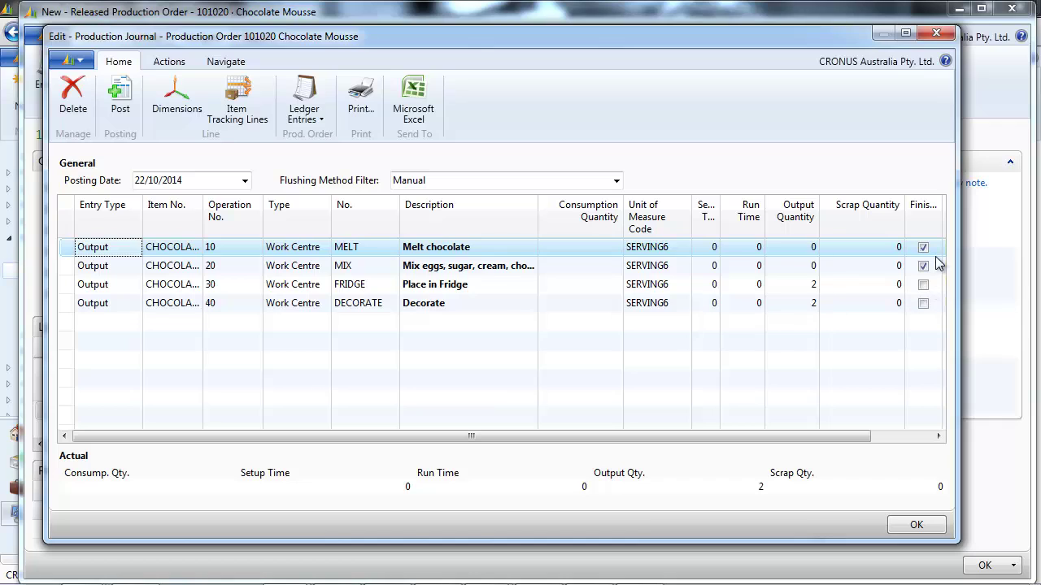
{"action": "left_click", "coordinate": [818, 304]}
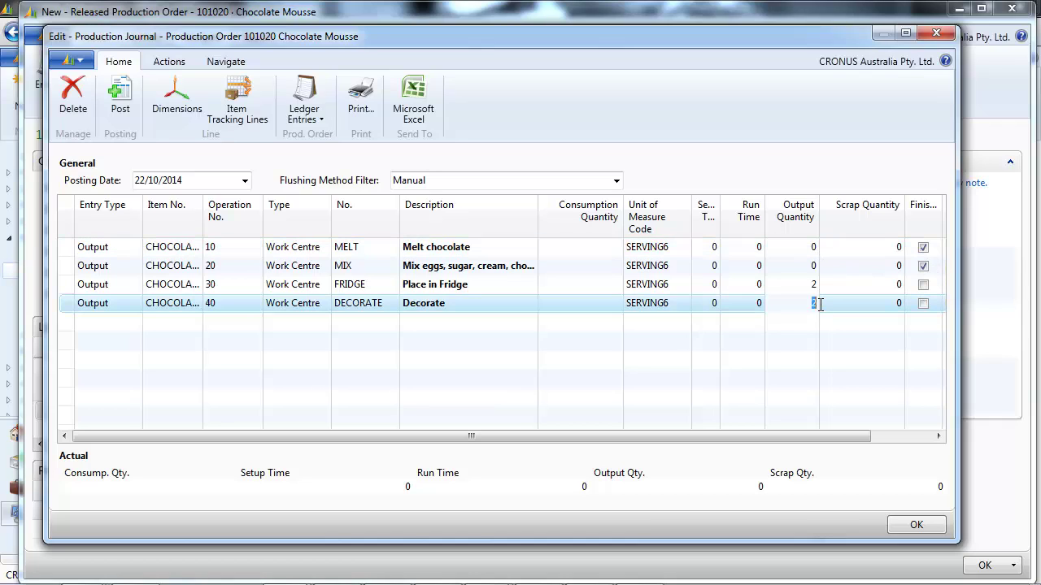
{"action": "left_click", "coordinate": [118, 96]}
{"action": "left_click", "coordinate": [493, 312]}
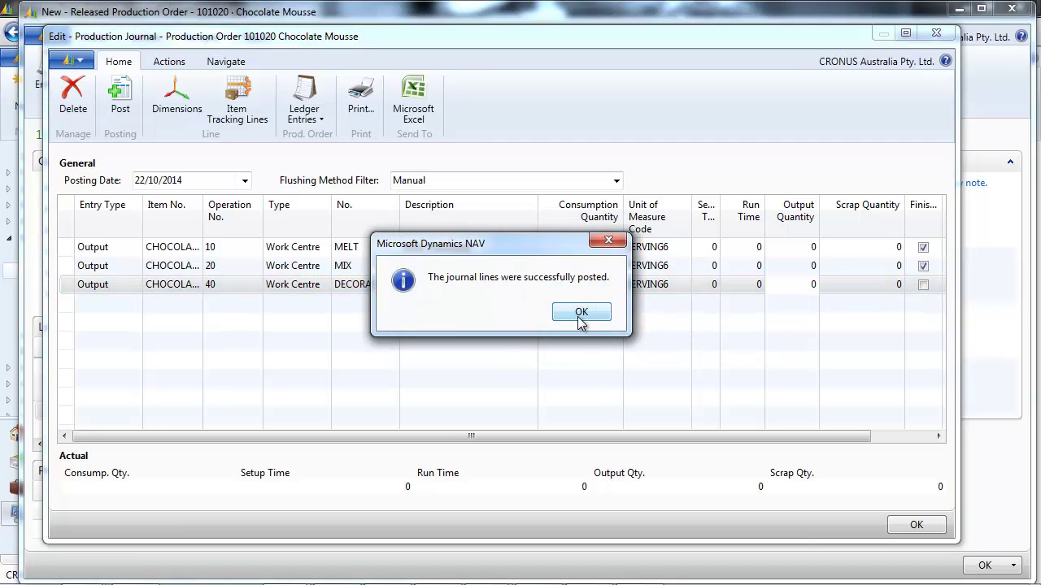
{"action": "left_click", "coordinate": [578, 314]}
{"action": "key", "text": "Escape"}
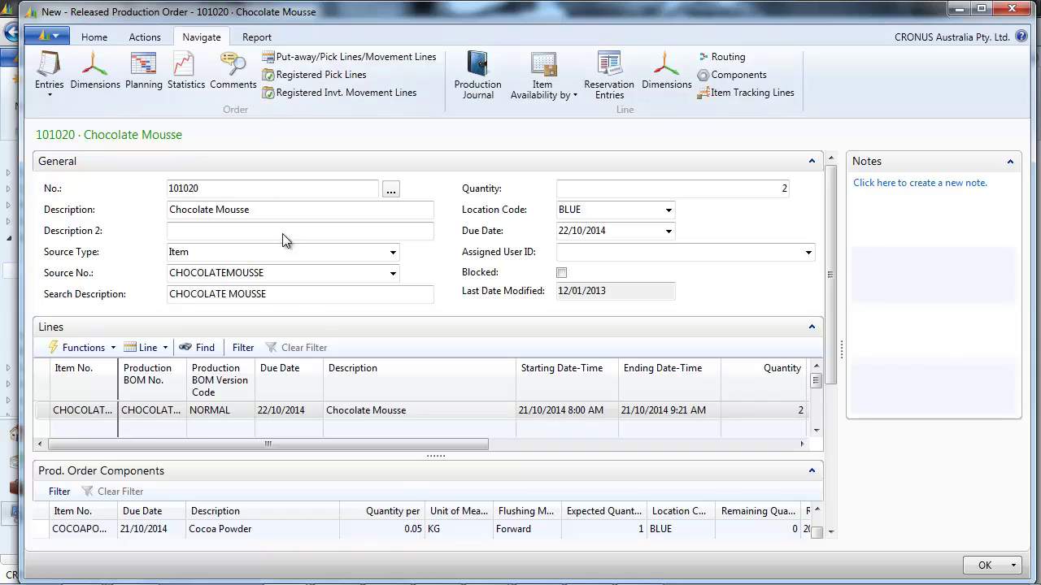
Check the routing shows Melt and Mix finished and Fridge in progress
{"action": "left_click", "coordinate": [165, 356]}
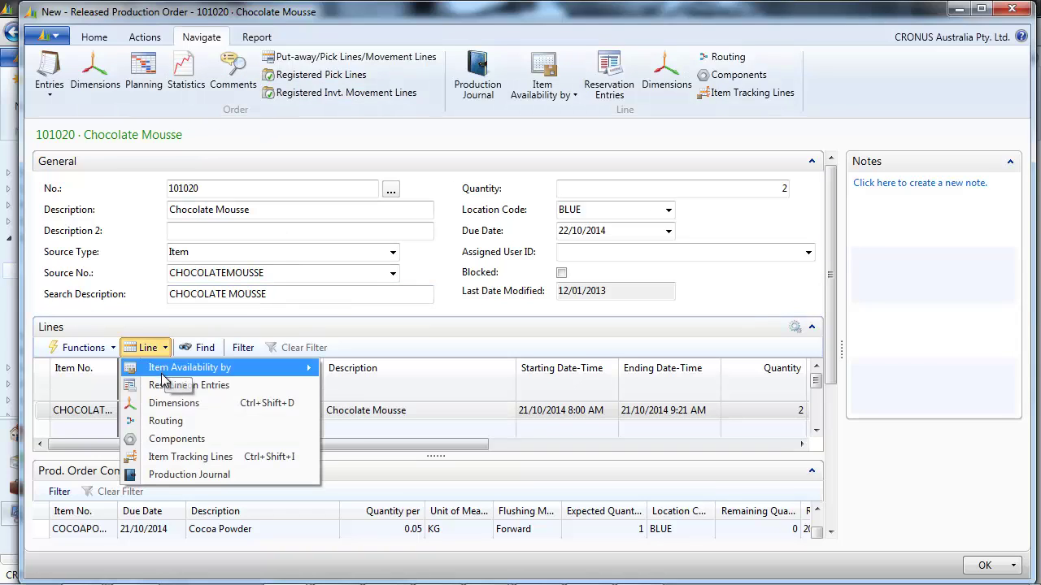
{"action": "left_click", "coordinate": [176, 423]}
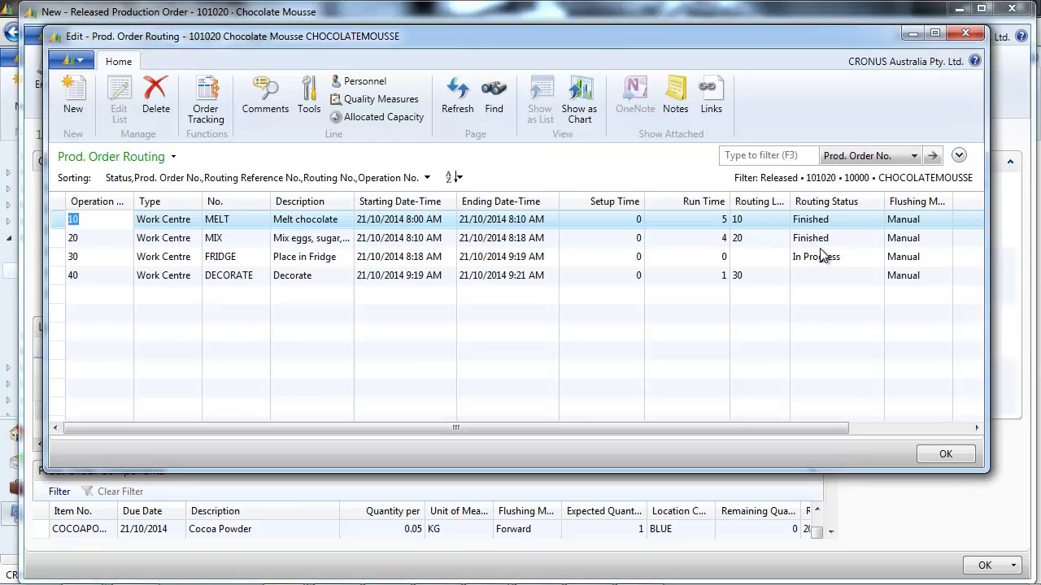
{"action": "key", "text": "Escape"}
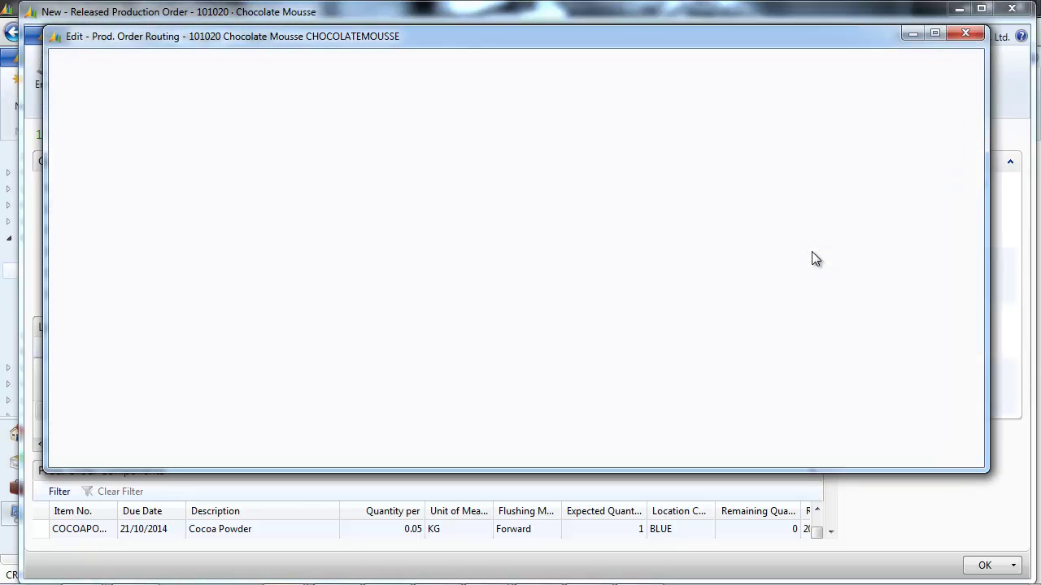
{"action": "left_click", "coordinate": [474, 83]}
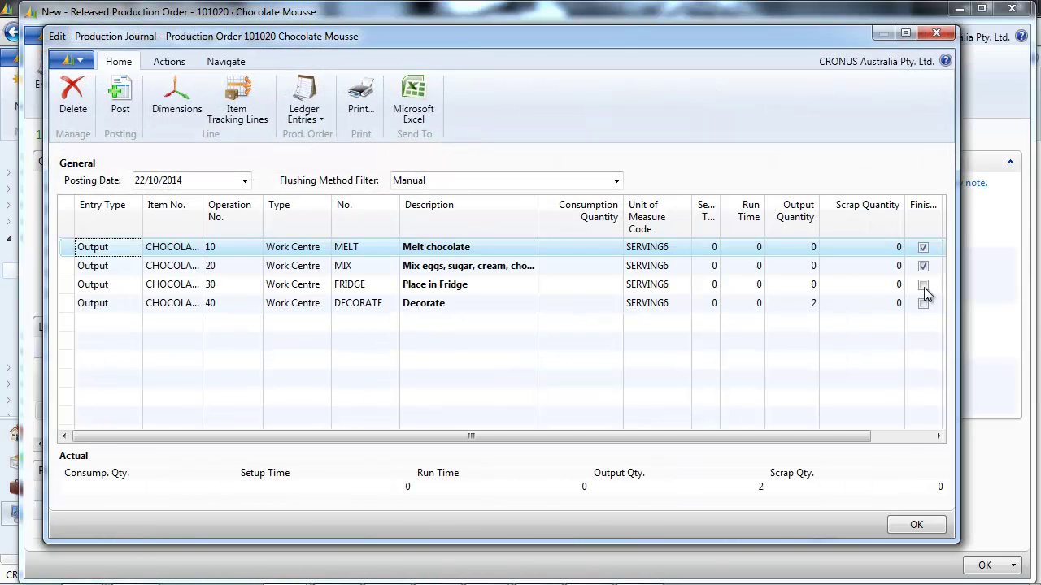
Mark the Place in Fridge and Decorate lines finished, then post the production journal
{"action": "left_click", "coordinate": [923, 285]}
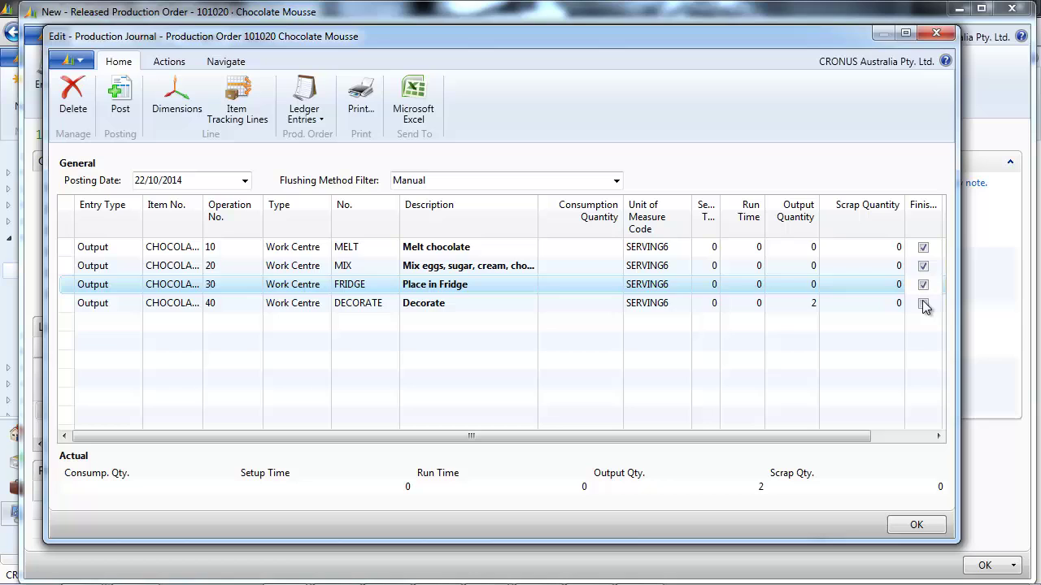
{"action": "left_click", "coordinate": [922, 304]}
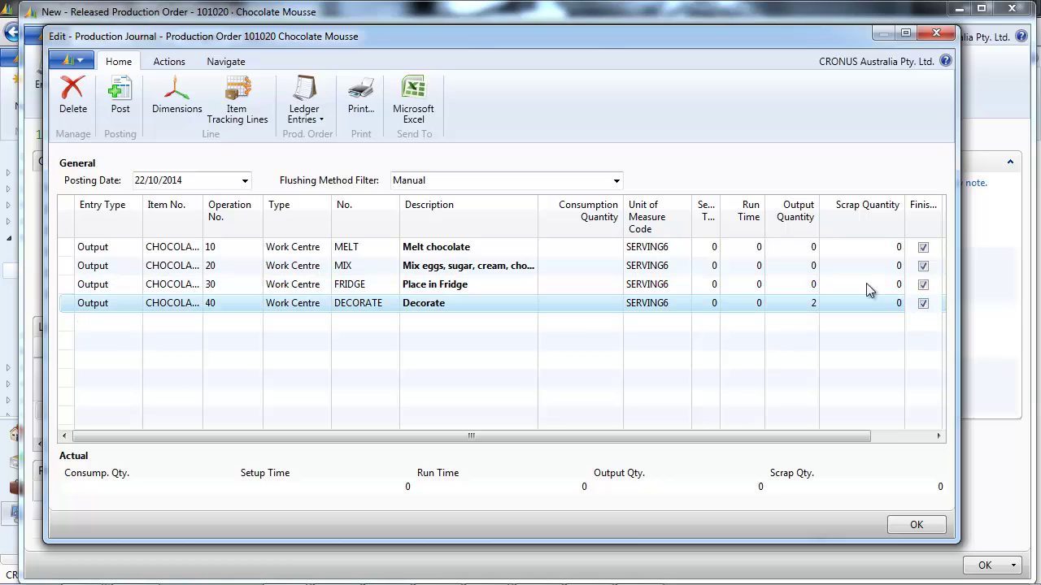
{"action": "left_click", "coordinate": [134, 108]}
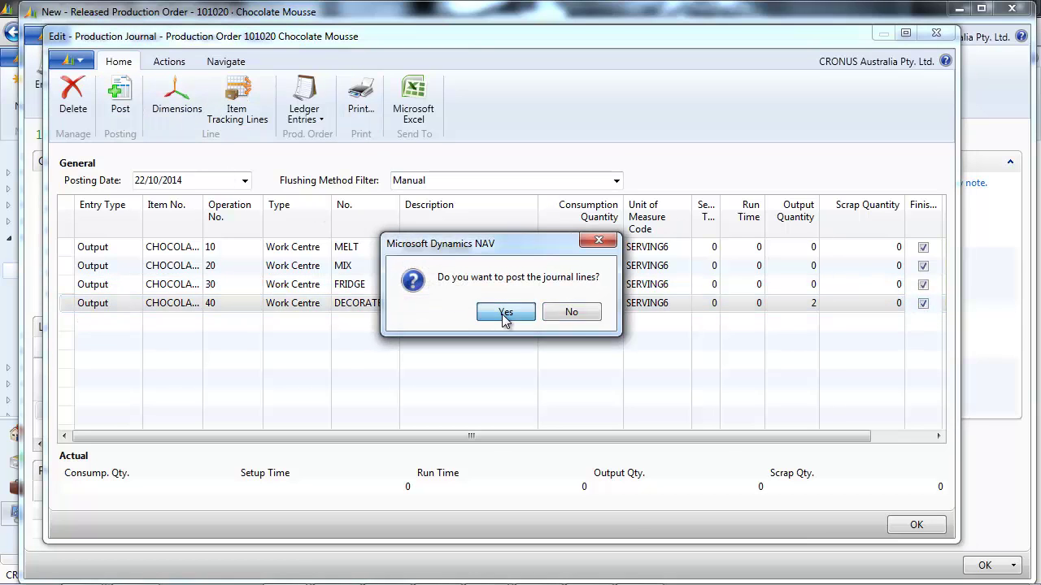
{"action": "left_click", "coordinate": [502, 313]}
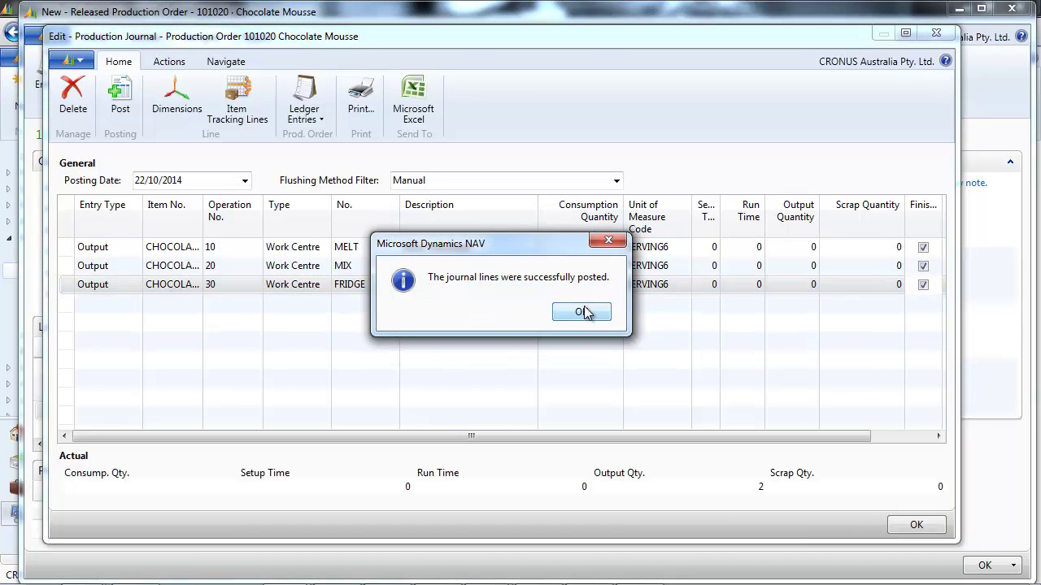
{"action": "left_click", "coordinate": [585, 313]}
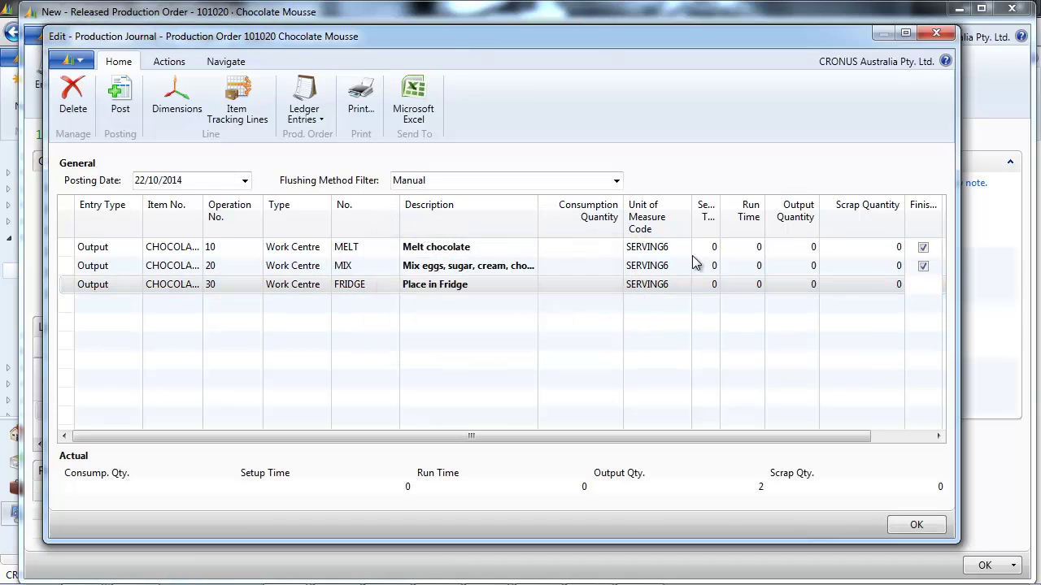
{"action": "left_click", "coordinate": [935, 36]}
Check that order 101020's item ledger now shows six consumption entries
{"action": "left_click", "coordinate": [50, 82]}
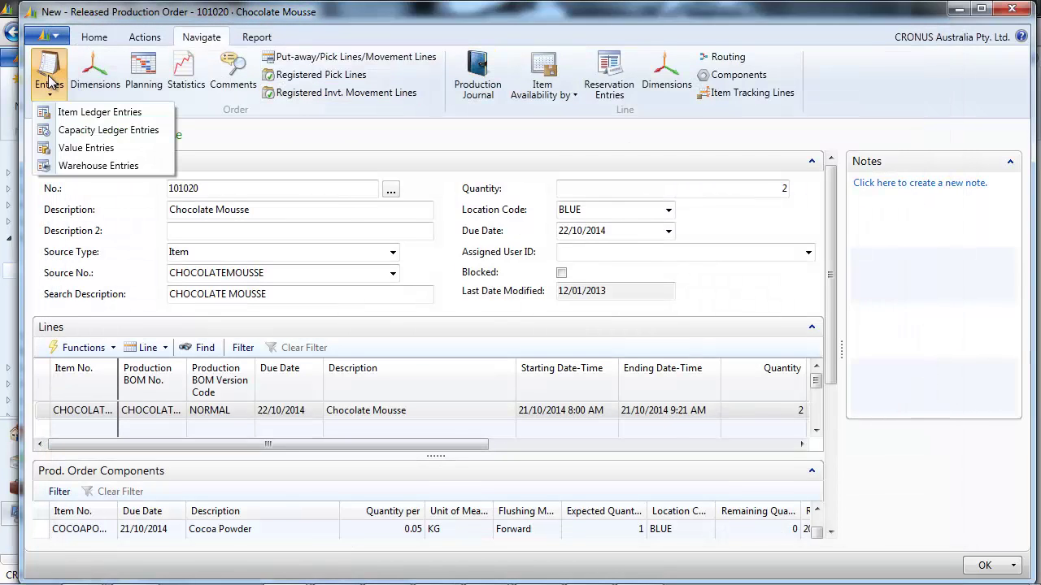
{"action": "left_click", "coordinate": [61, 112]}
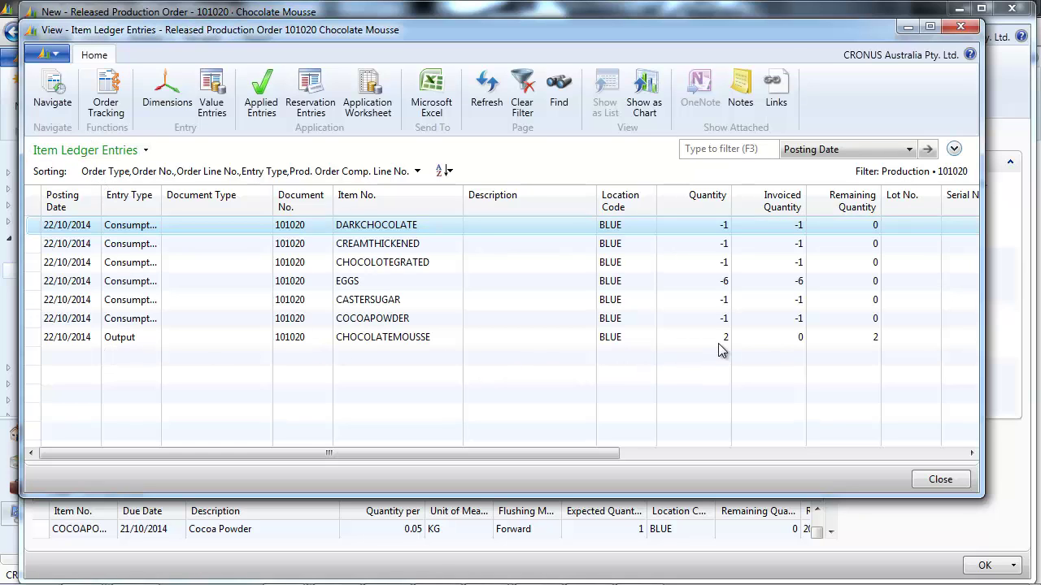
{"action": "key", "text": "Escape"}
Review order 101020's capacity ledger entries
{"action": "left_click", "coordinate": [49, 80]}
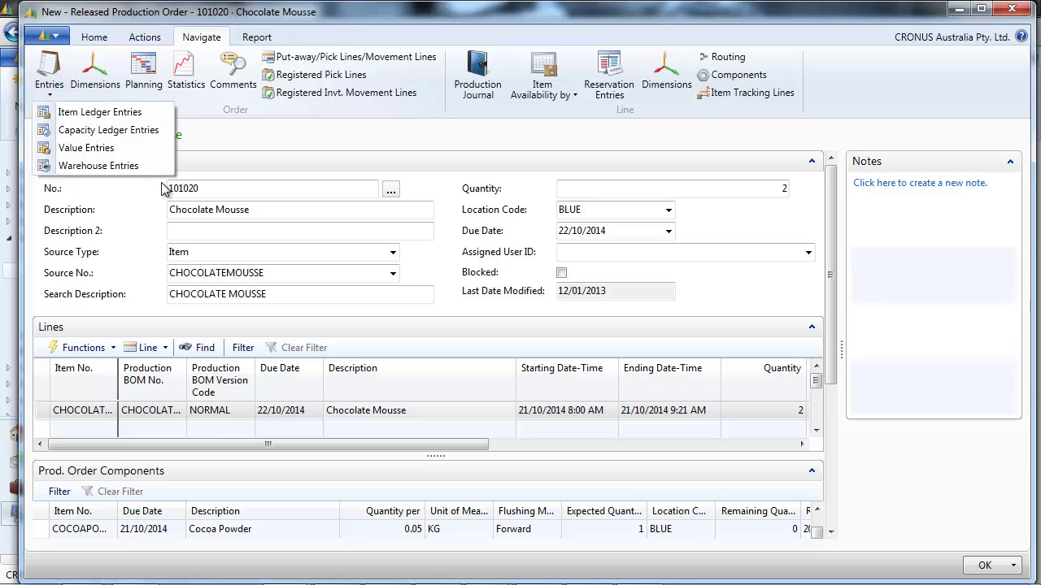
{"action": "left_click", "coordinate": [114, 130]}
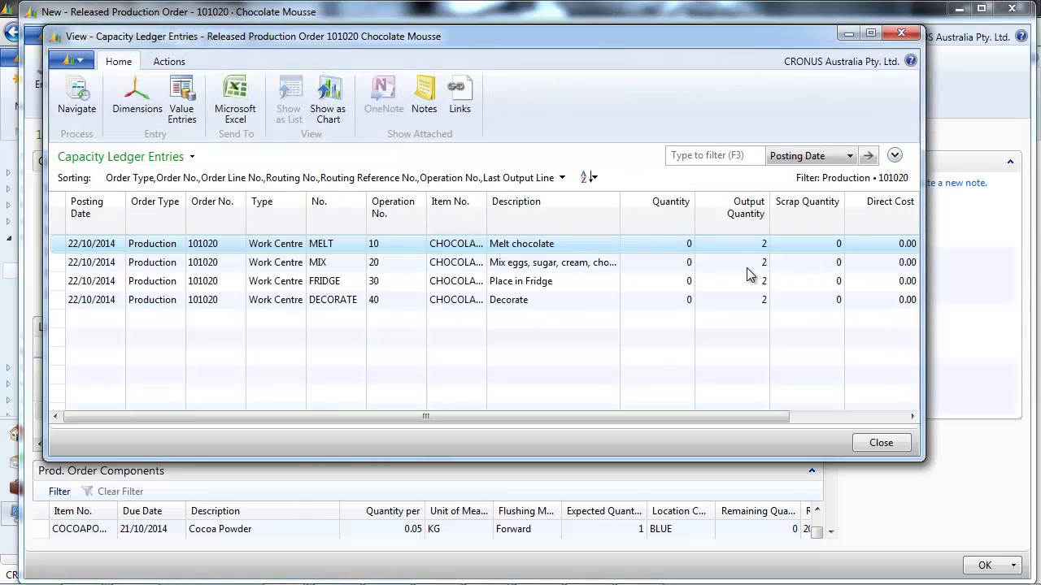
{"action": "key", "text": "Escape"}
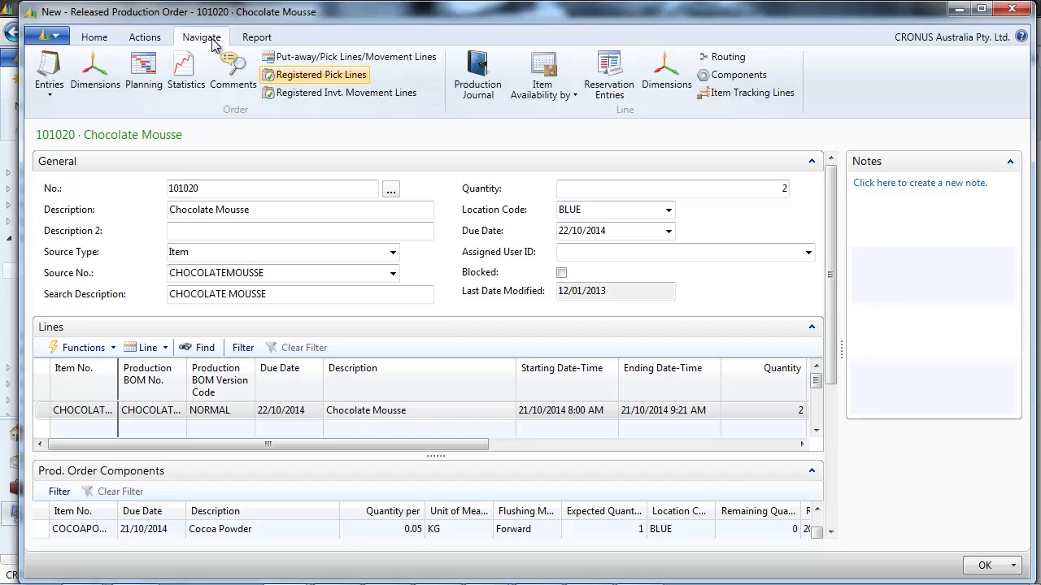
Change order 101020's status to Finished with Update Unit Cost ticked
{"action": "left_click", "coordinate": [153, 43]}
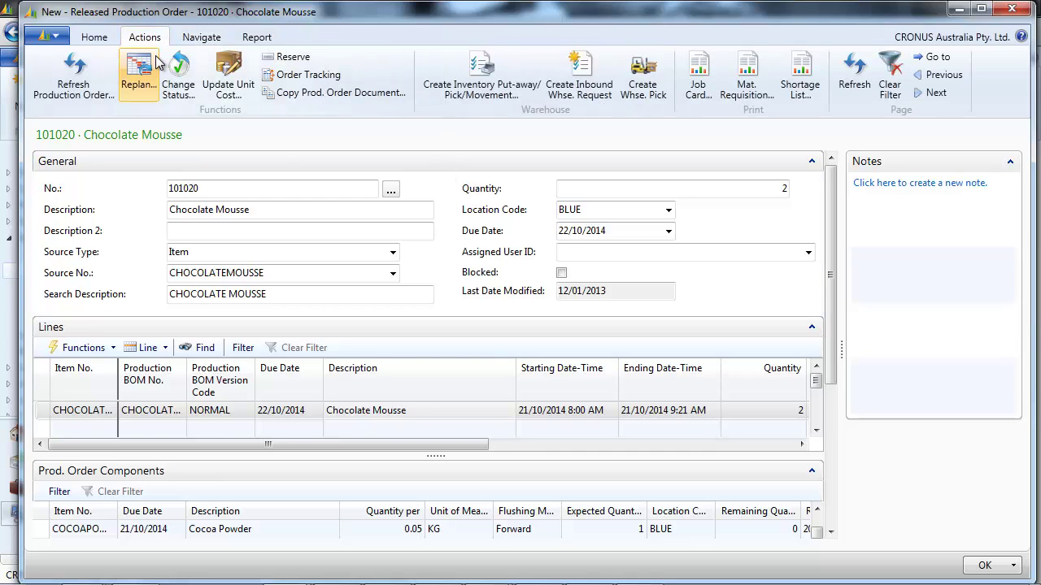
{"action": "left_click", "coordinate": [178, 77]}
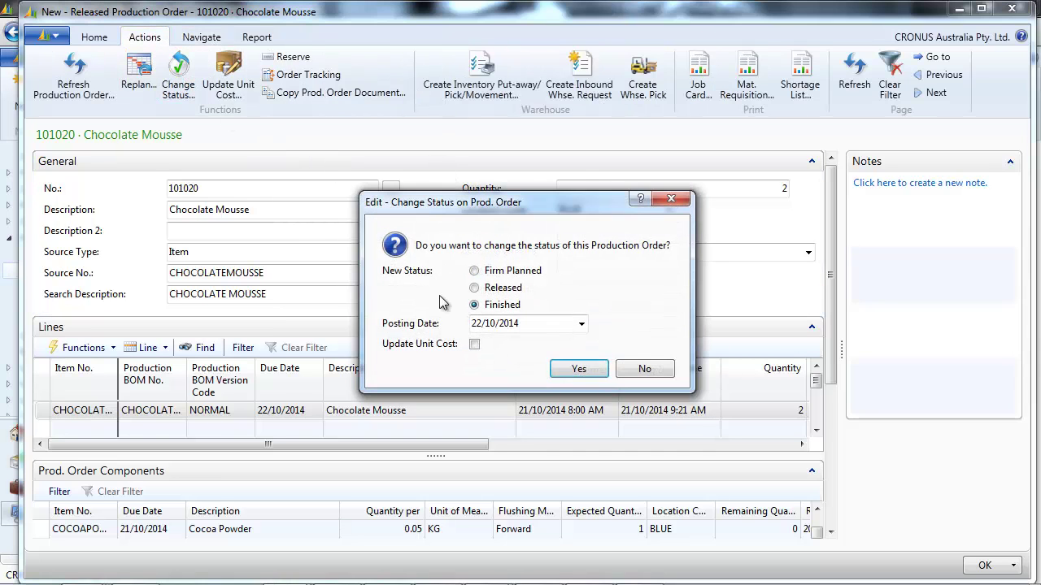
{"action": "left_click", "coordinate": [474, 345]}
{"action": "left_click", "coordinate": [582, 374]}
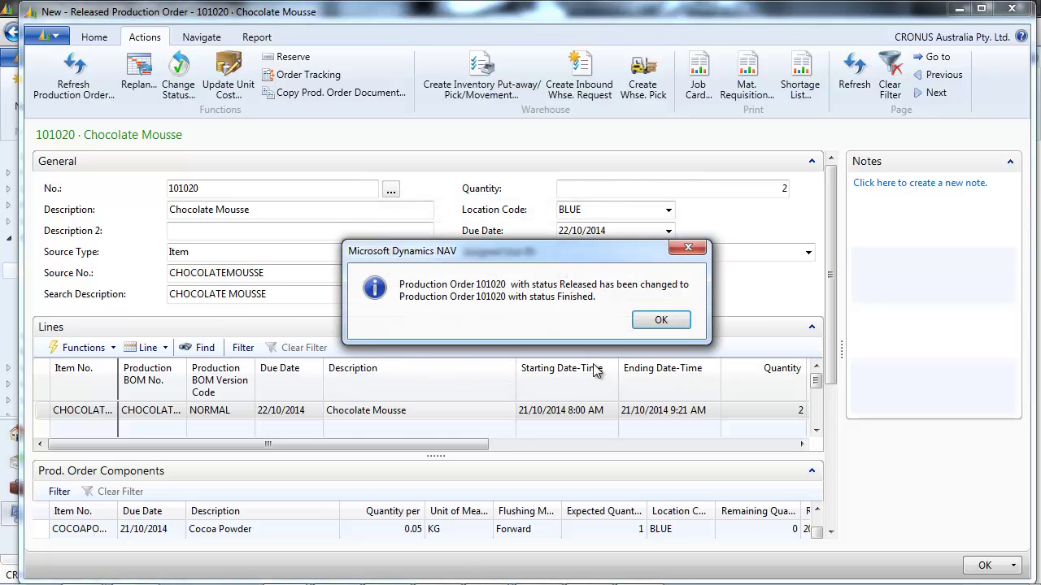
{"action": "left_click", "coordinate": [663, 321]}
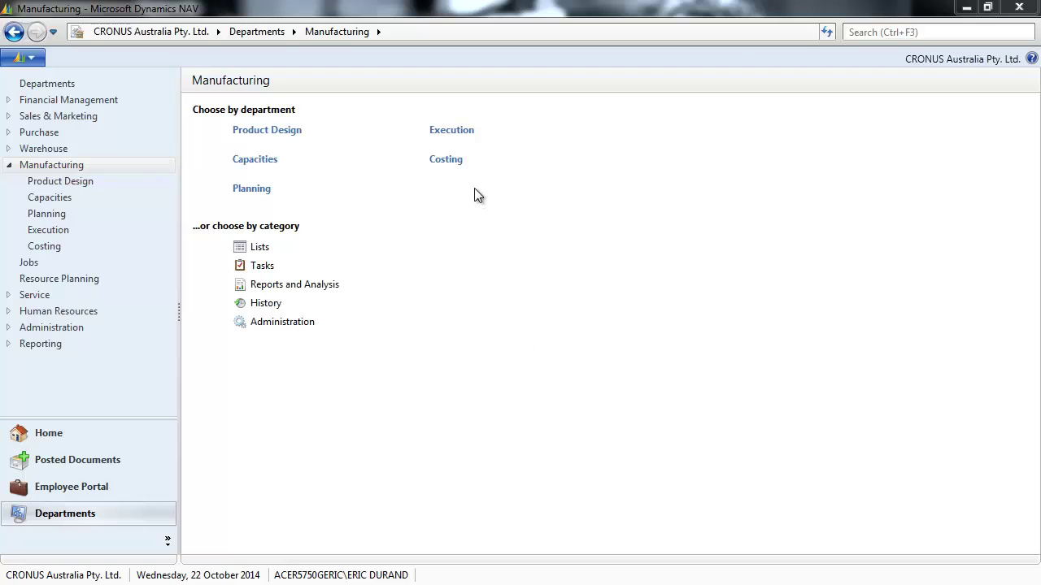
Calculate consumption in the consumption journal for production order 101023
{"action": "left_click", "coordinate": [454, 133]}
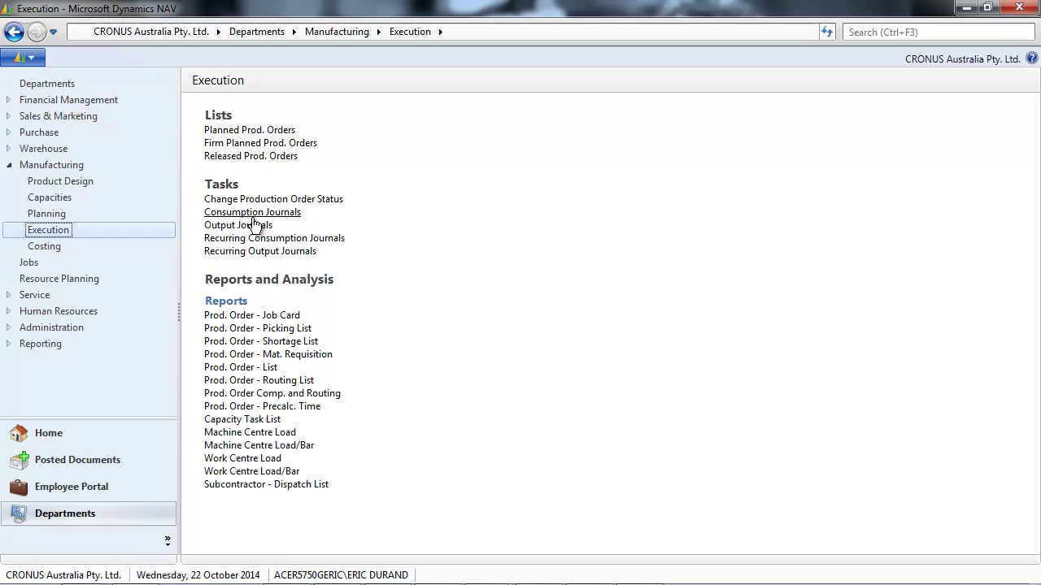
{"action": "left_click", "coordinate": [254, 214]}
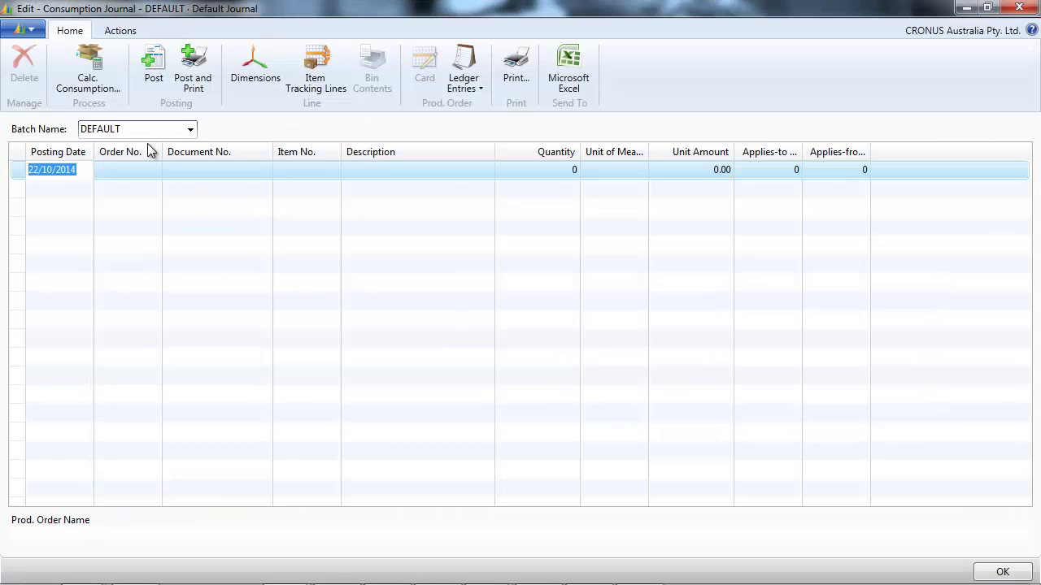
{"action": "left_click", "coordinate": [89, 71]}
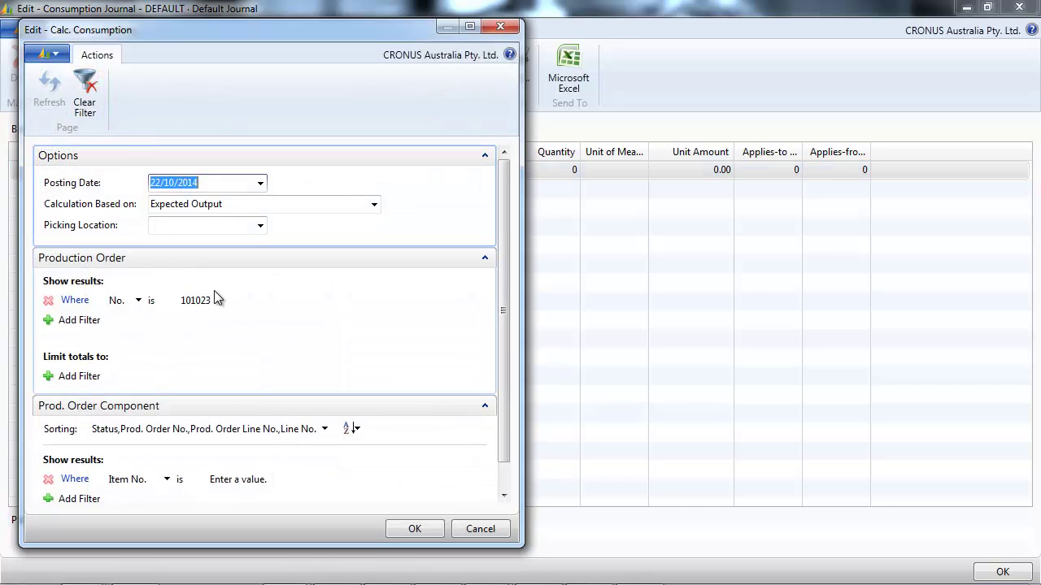
{"action": "left_click", "coordinate": [218, 298]}
{"action": "left_click", "coordinate": [291, 300]}
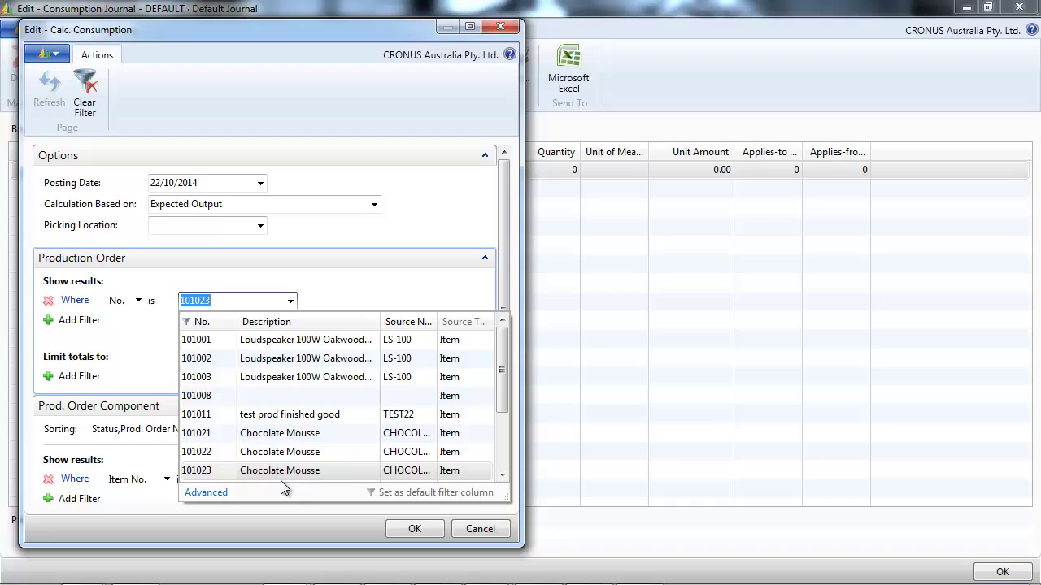
{"action": "left_click", "coordinate": [254, 301]}
{"action": "left_click", "coordinate": [230, 222]}
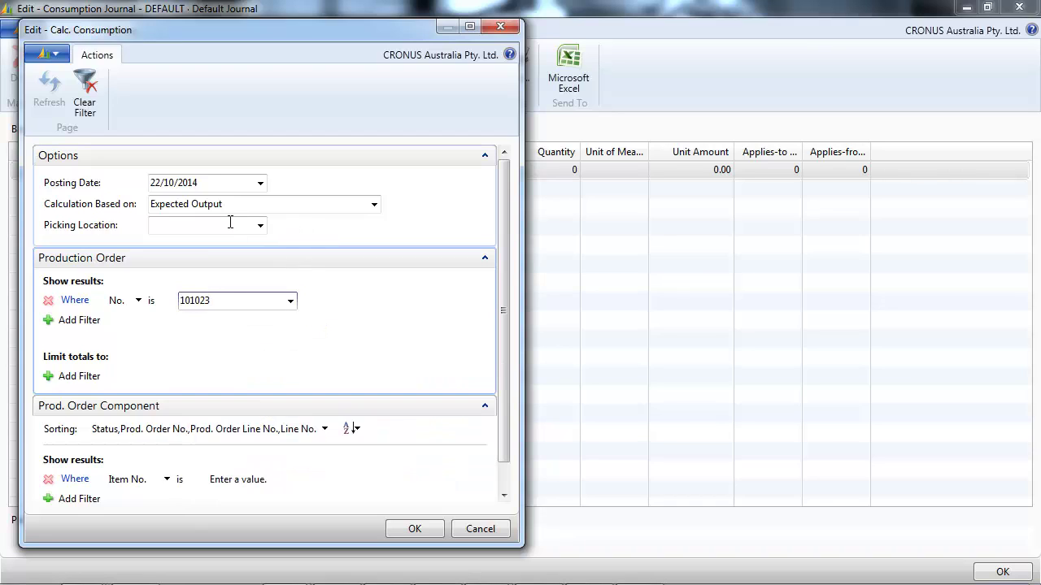
{"action": "left_click", "coordinate": [414, 529]}
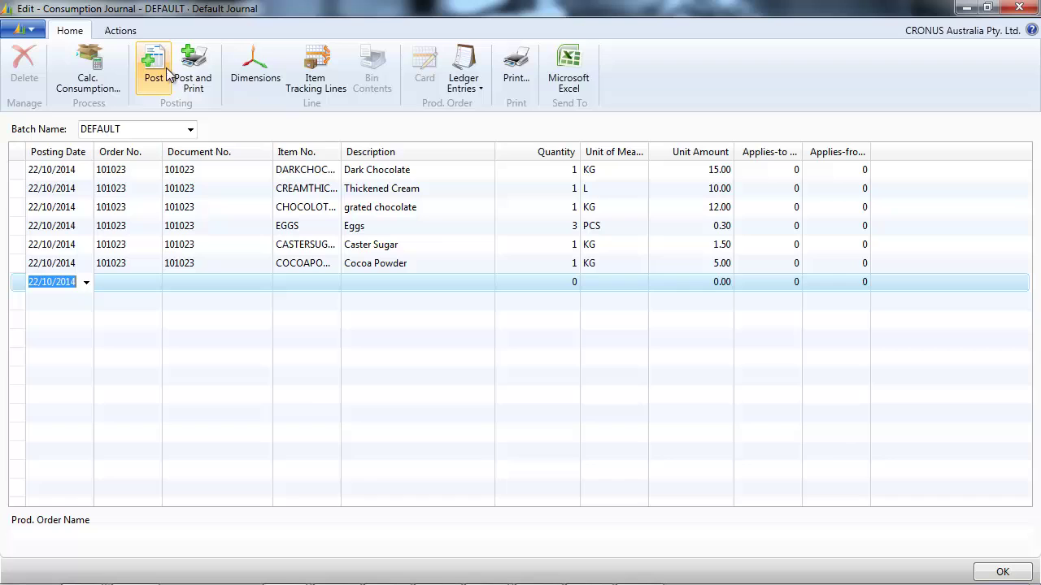
Delete all six calculated consumption lines for order 101023
{"action": "left_click_drag", "start_coordinate": [23, 175], "coordinate": [56, 280]}
{"action": "right_click", "coordinate": [112, 228]}
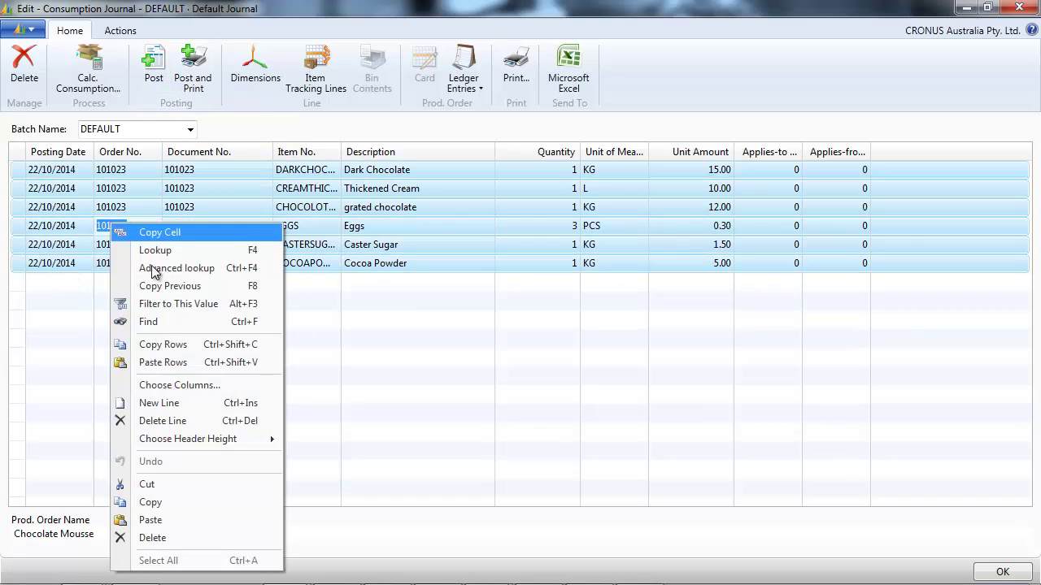
{"action": "left_click", "coordinate": [171, 421]}
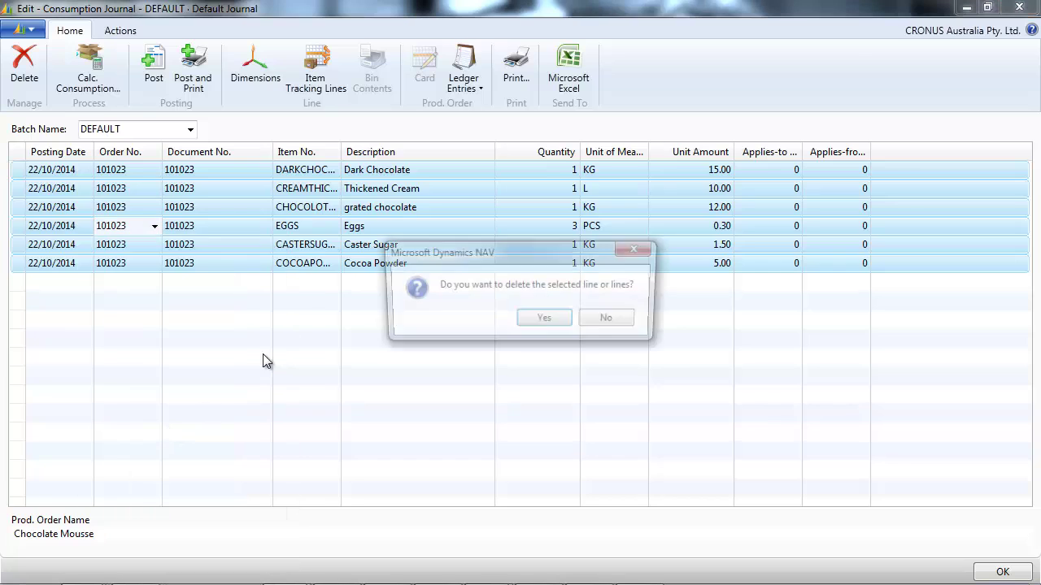
{"action": "left_click", "coordinate": [535, 323]}
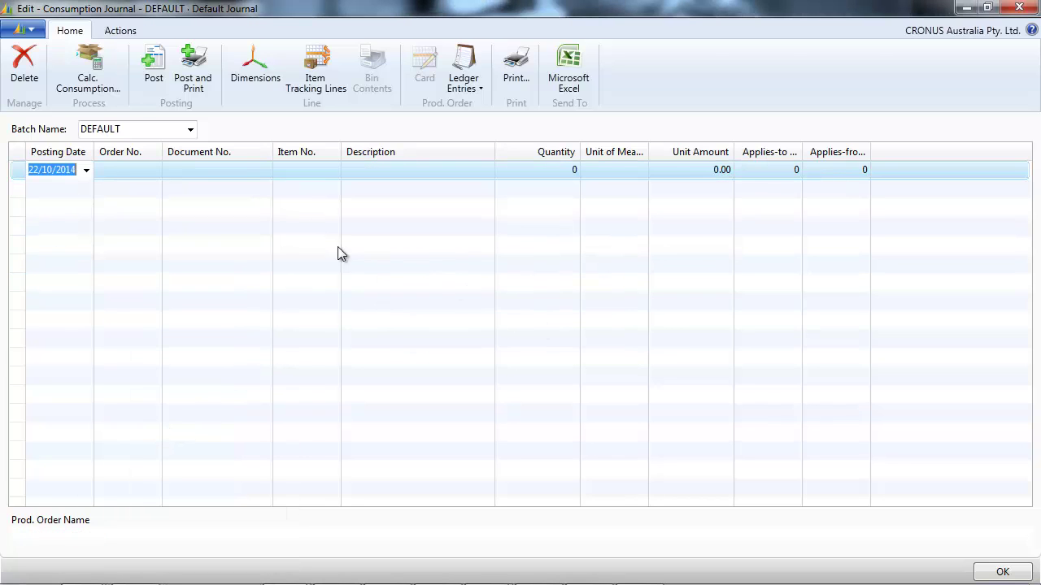
{"action": "left_click", "coordinate": [94, 78]}
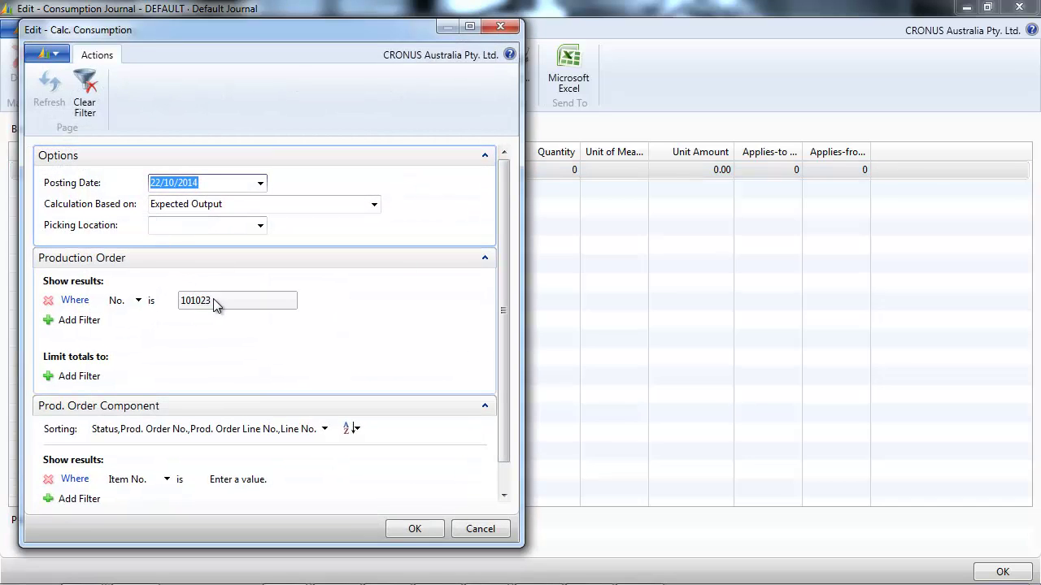
Remove the 101023 production order number filter in Calc. Consumption
{"action": "left_click", "coordinate": [216, 305]}
{"action": "left_click", "coordinate": [290, 302]}
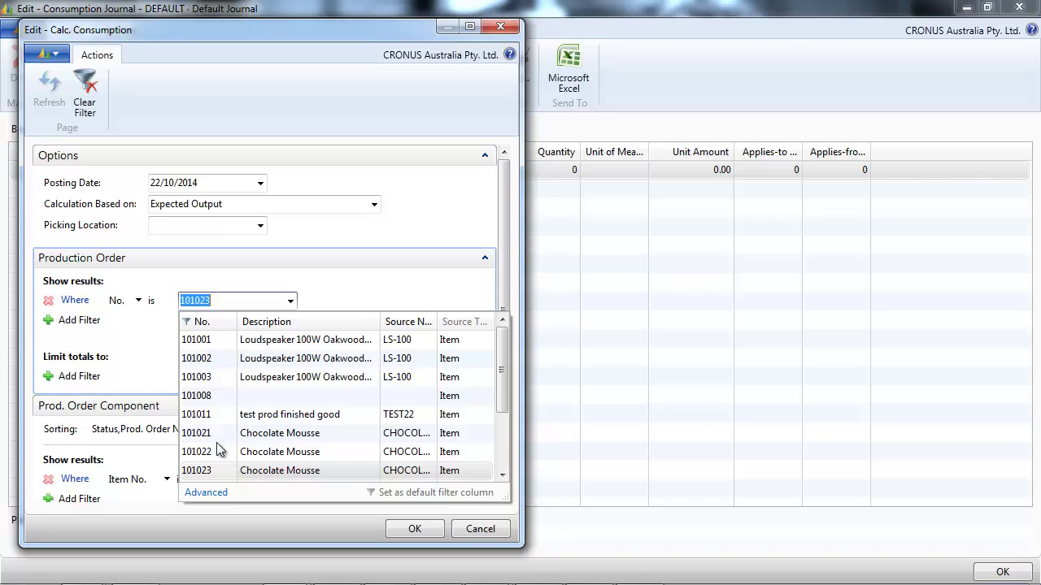
{"action": "scroll", "coordinate": [502, 419], "scroll_direction": "down", "scroll_amount": 1}
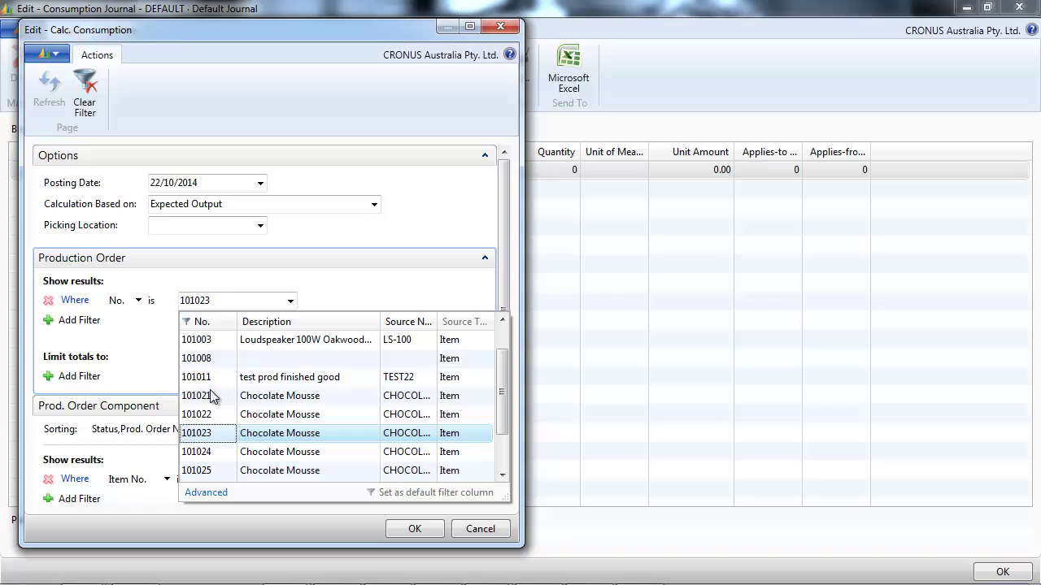
{"action": "right_click", "coordinate": [404, 396]}
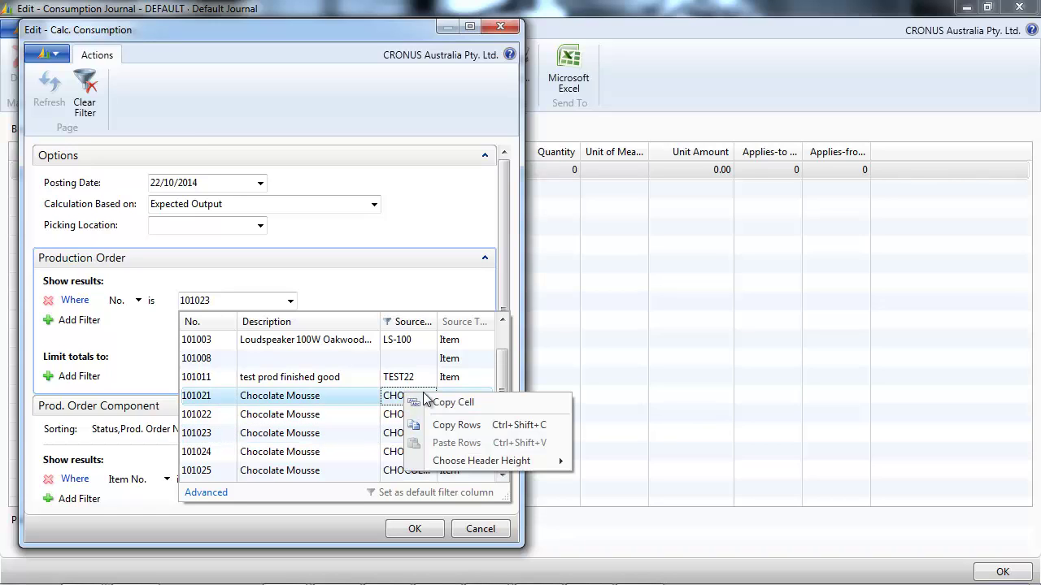
{"action": "left_click", "coordinate": [444, 402]}
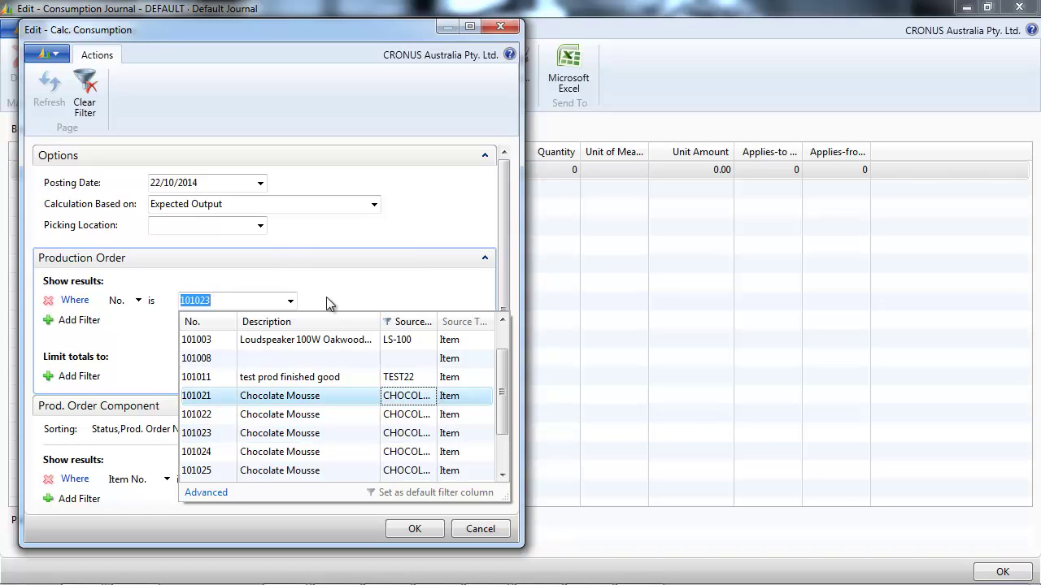
{"action": "left_click", "coordinate": [218, 300]}
{"action": "key", "text": "Delete"}
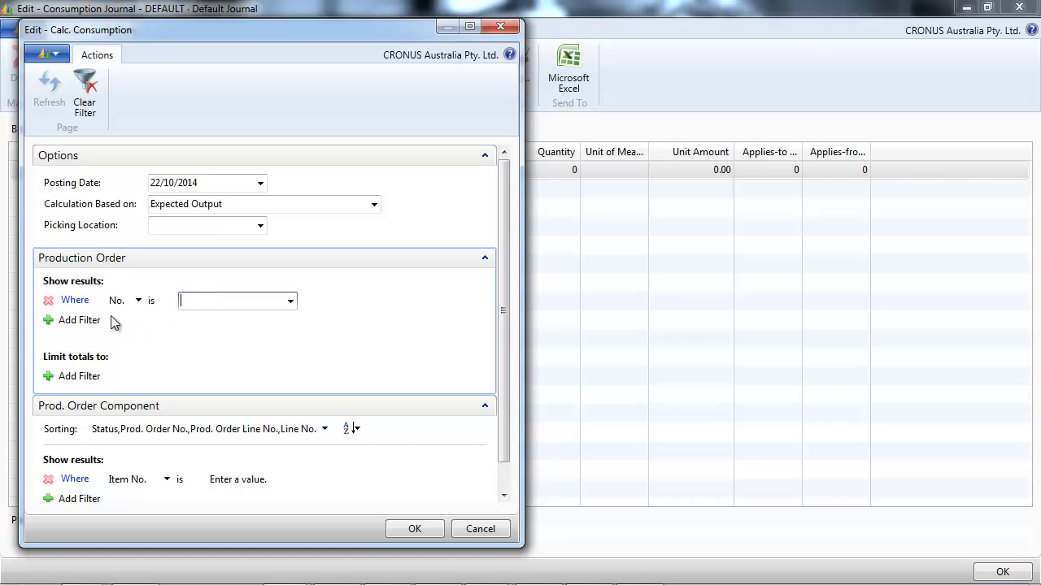
Calculate consumption for all orders with Source No. filter CHOCOLATEMOUSSE
{"action": "left_click", "coordinate": [99, 321]}
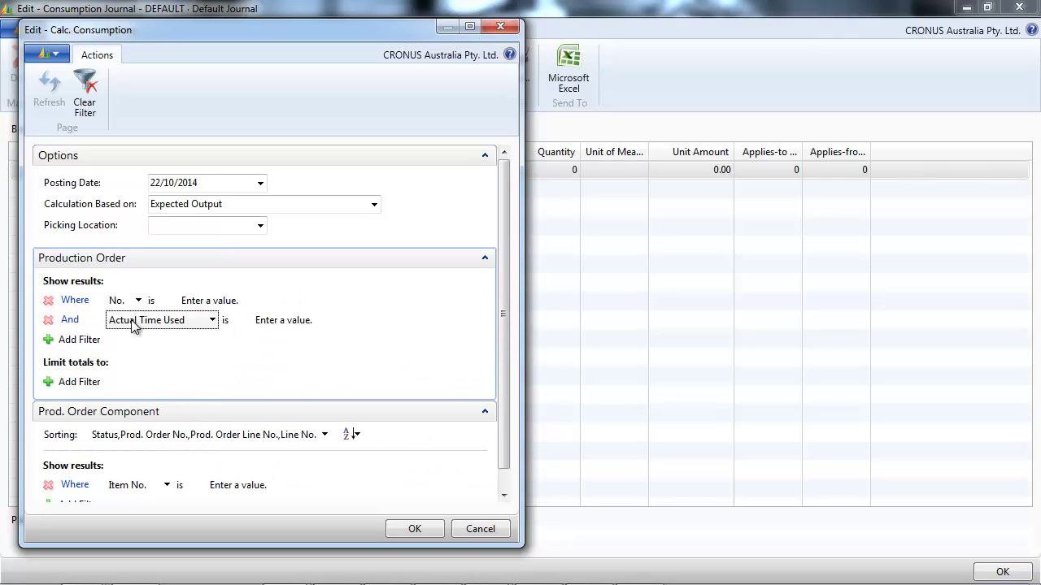
{"action": "left_click", "coordinate": [214, 322]}
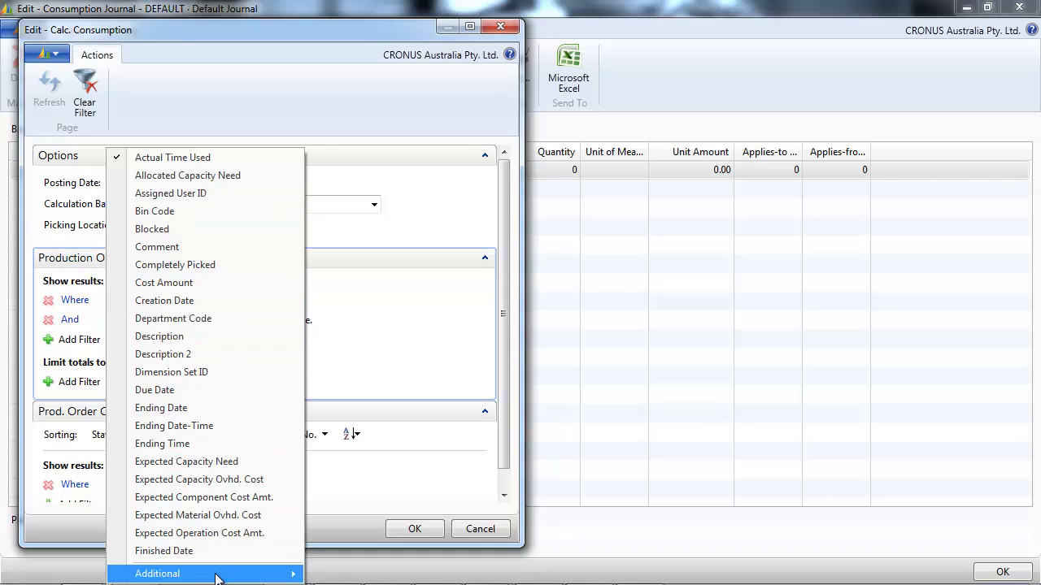
{"action": "mouse_move", "coordinate": [284, 573]}
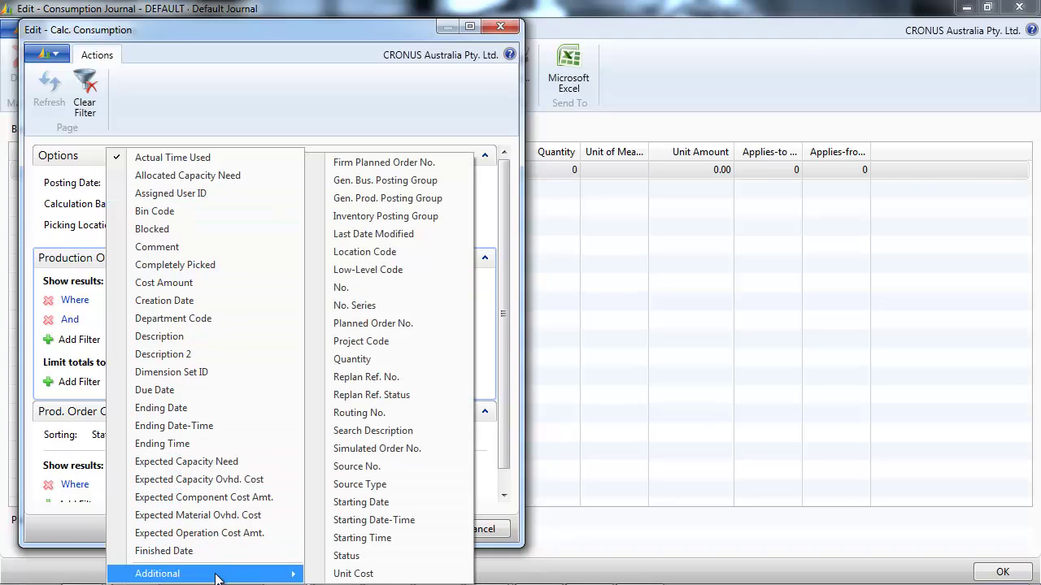
{"action": "left_click", "coordinate": [370, 468]}
{"action": "left_click", "coordinate": [241, 321]}
{"action": "type", "text": "CHOCOLATEMOUSSE"}
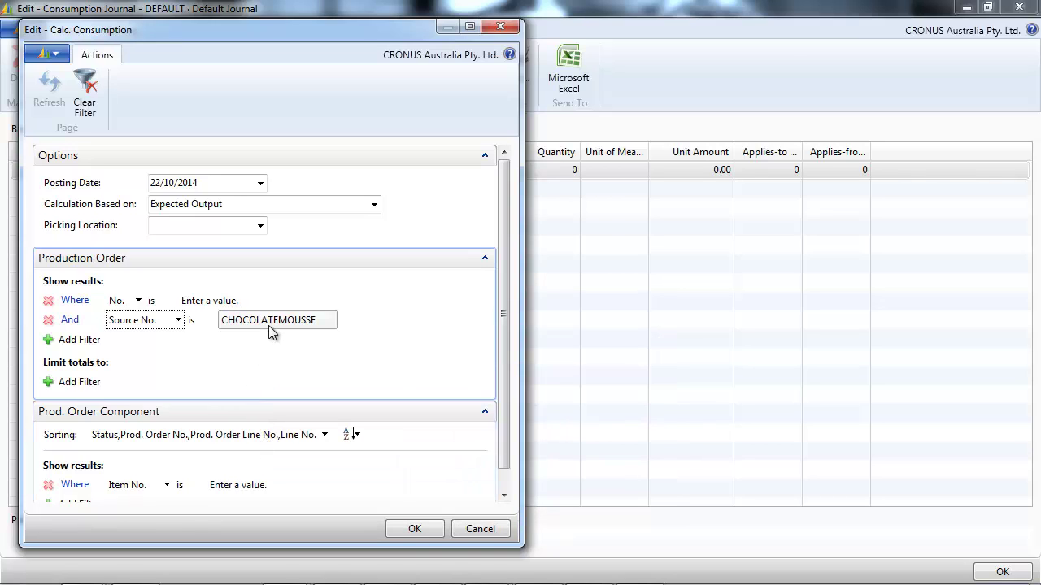
{"action": "left_click", "coordinate": [414, 529]}
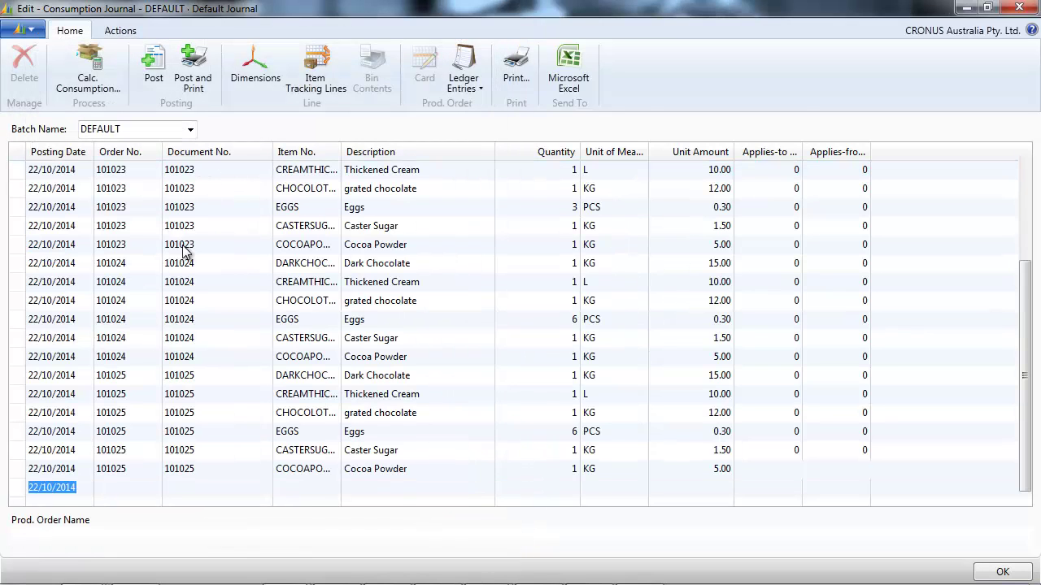
Select every journal line and choose Delete Line
{"action": "left_click", "coordinate": [17, 157]}
{"action": "right_click", "coordinate": [97, 299]}
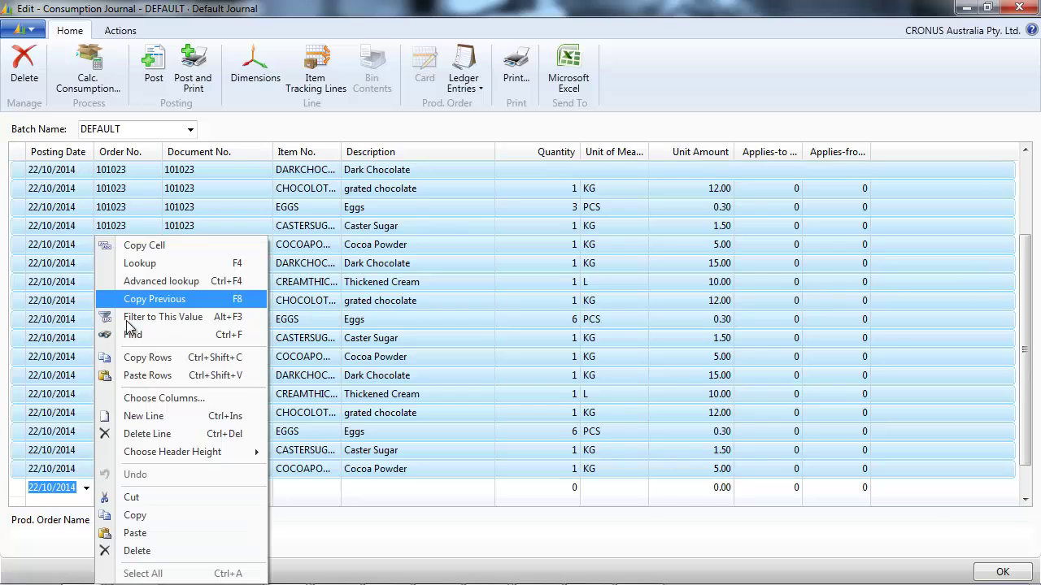
{"action": "left_click", "coordinate": [147, 433]}
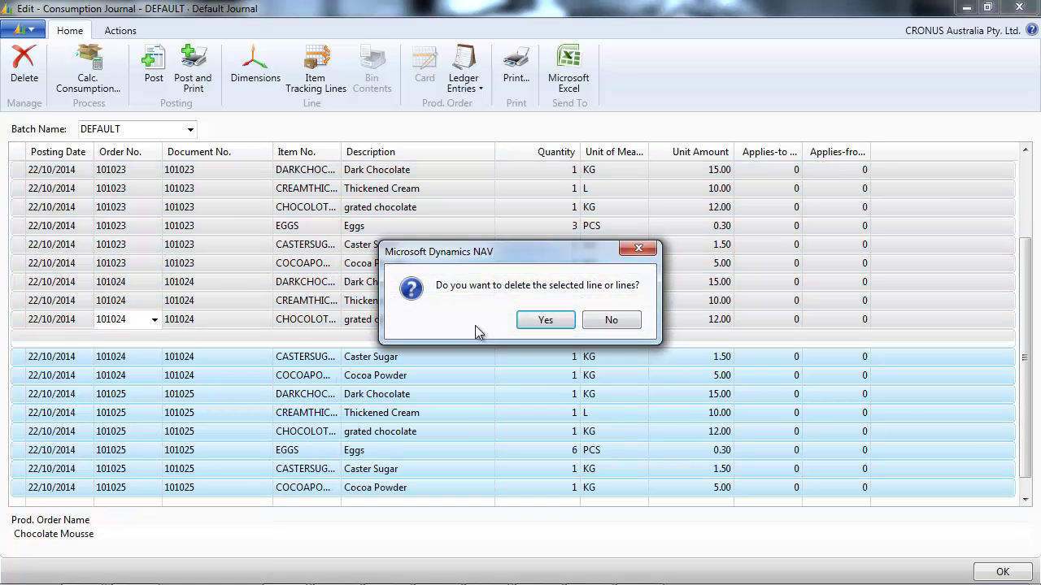
Confirm the deletion and recalculate consumption with the Item No. filter set to DARKCHOCOLATE
{"action": "left_click", "coordinate": [543, 321]}
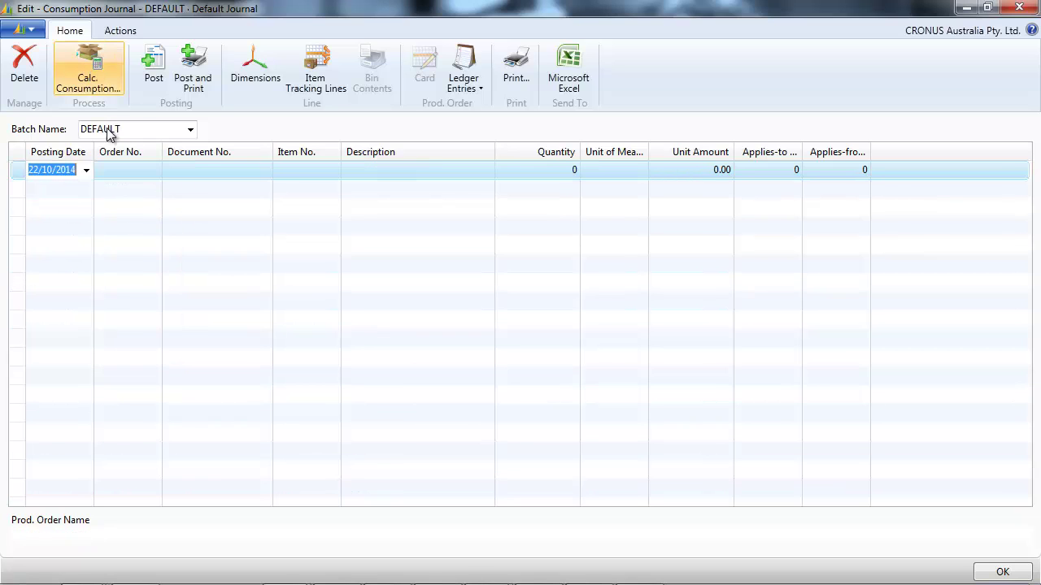
{"action": "left_click", "coordinate": [100, 81]}
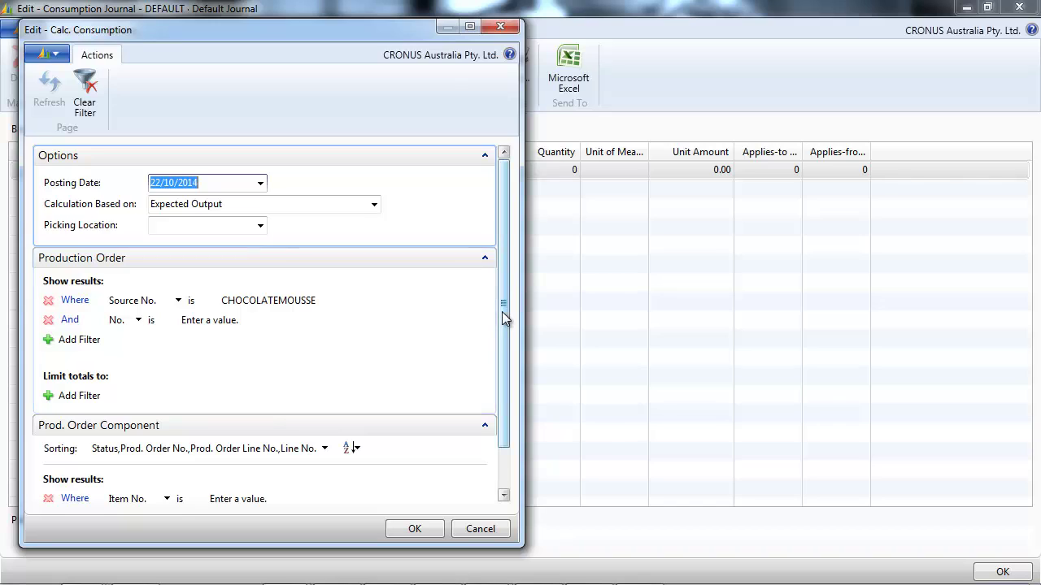
{"action": "scroll", "coordinate": [501, 312], "scroll_direction": "down", "scroll_amount": 2}
{"action": "left_click", "coordinate": [249, 447]}
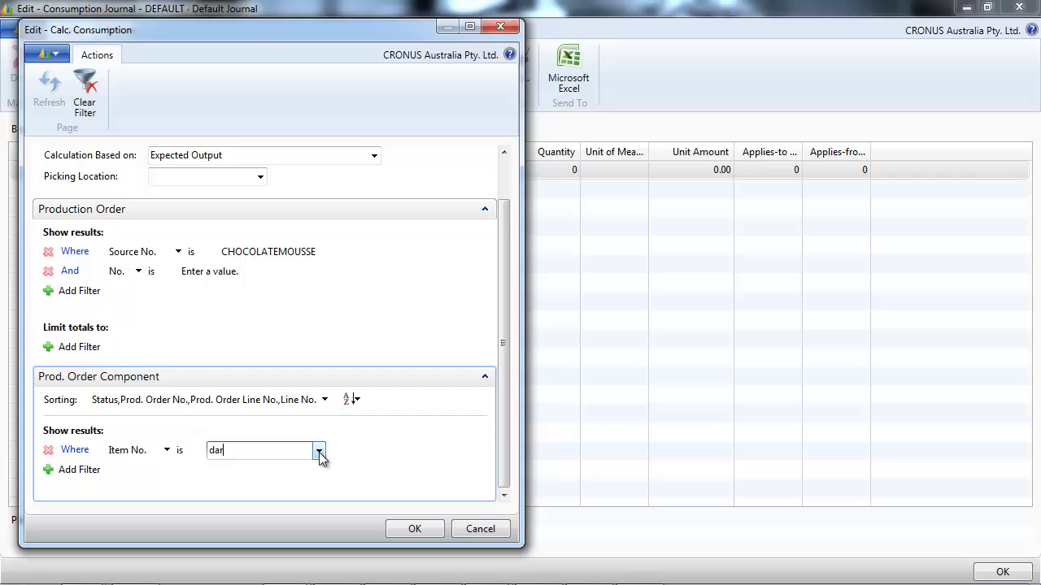
{"action": "type", "text": "dar"}
{"action": "left_click", "coordinate": [319, 452]}
{"action": "key", "text": "Return"}
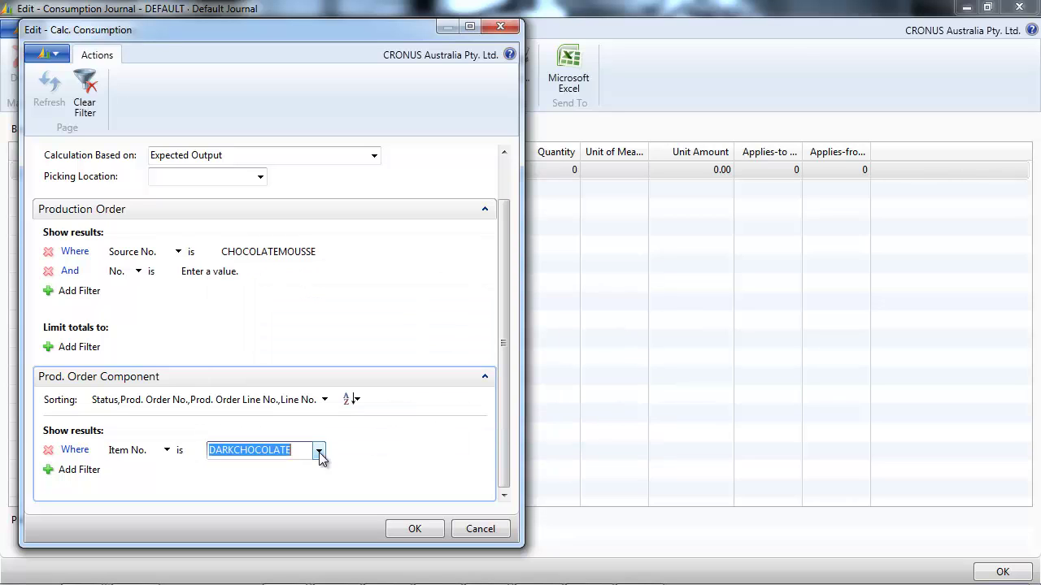
{"action": "left_click", "coordinate": [415, 529]}
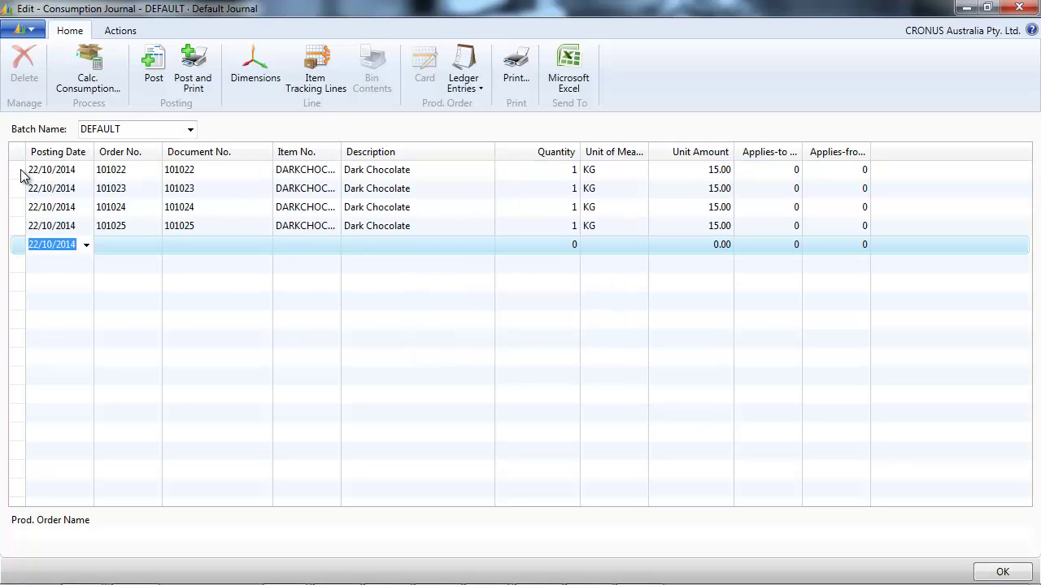
Delete the 101024 and 101025 lines and post Dark Chocolate consumption for 101022 and 101023
{"action": "left_click", "coordinate": [28, 209]}
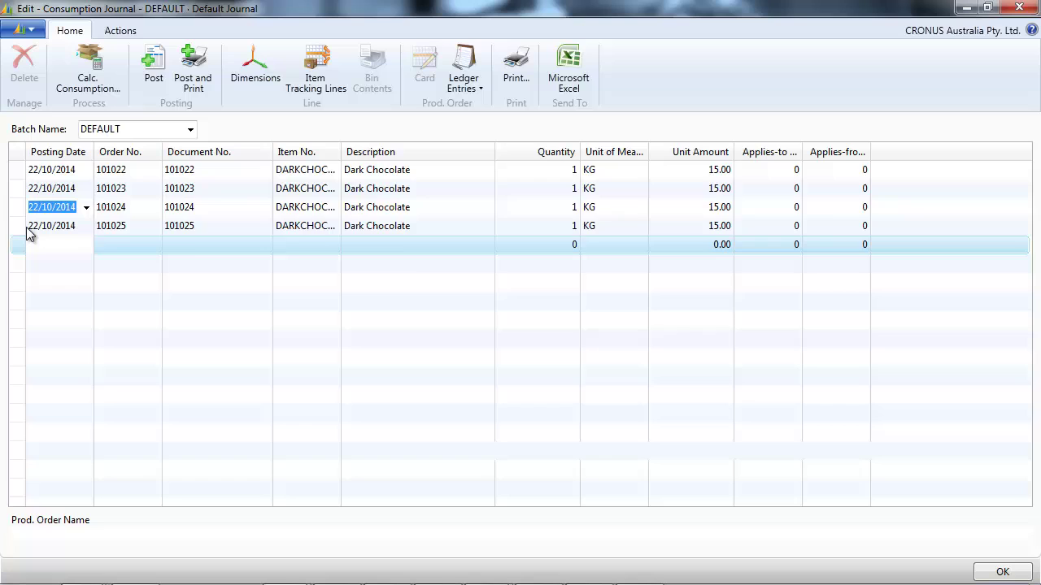
{"action": "left_click", "coordinate": [114, 231], "text": "shift"}
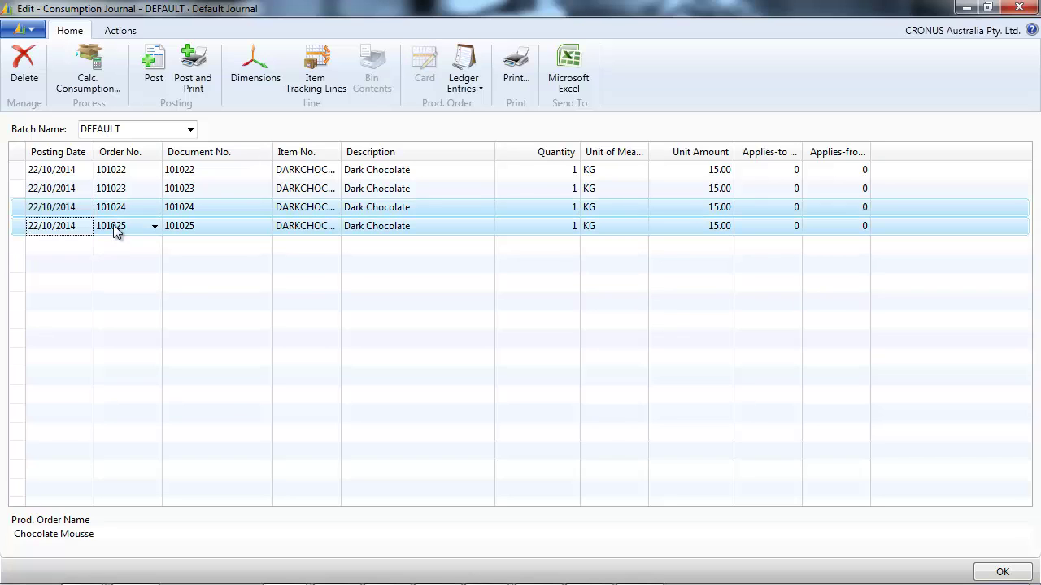
{"action": "key", "text": "ctrl+Delete"}
{"action": "key", "text": "Return"}
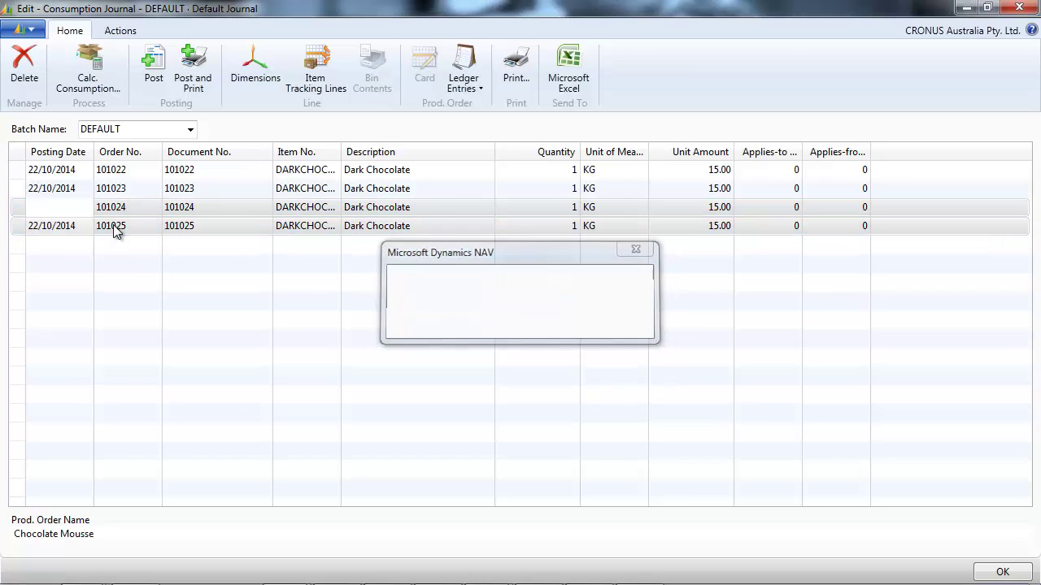
{"action": "left_click", "coordinate": [143, 85]}
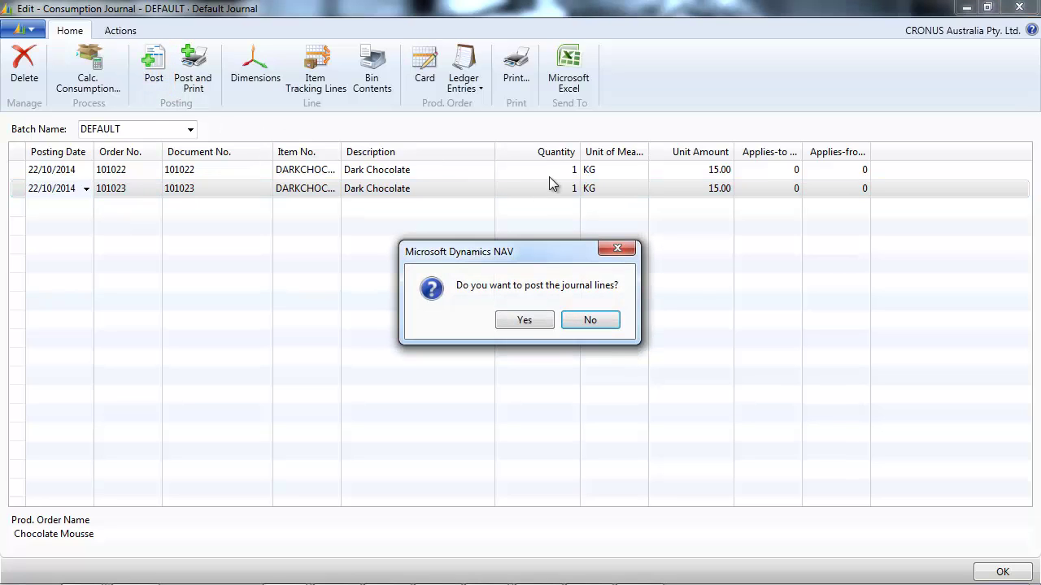
{"action": "left_click", "coordinate": [529, 320]}
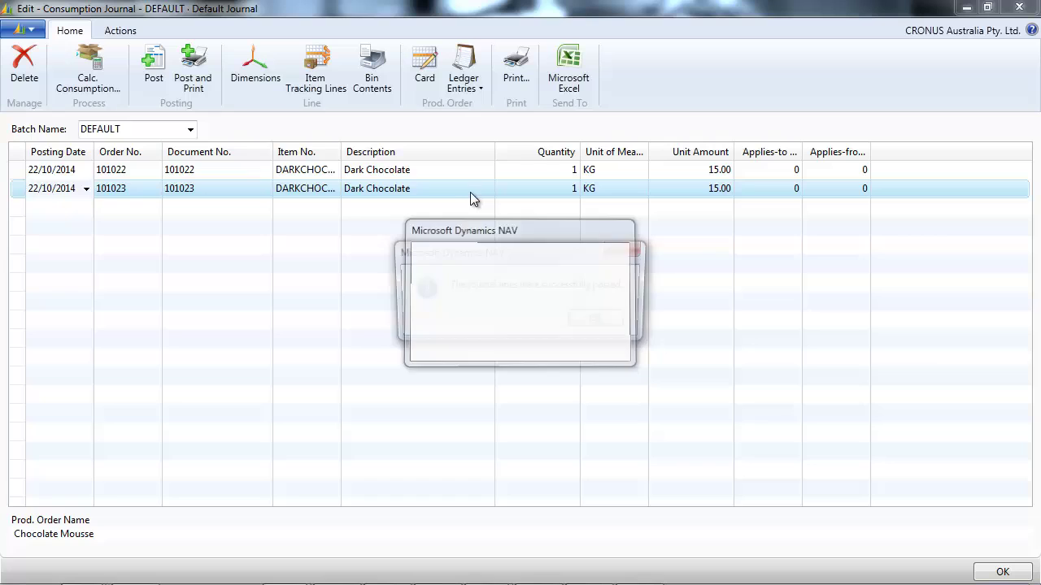
Add a consumption line for order 101024 consuming 0.9 KG of Dark Chocolate
{"action": "left_click", "coordinate": [591, 326]}
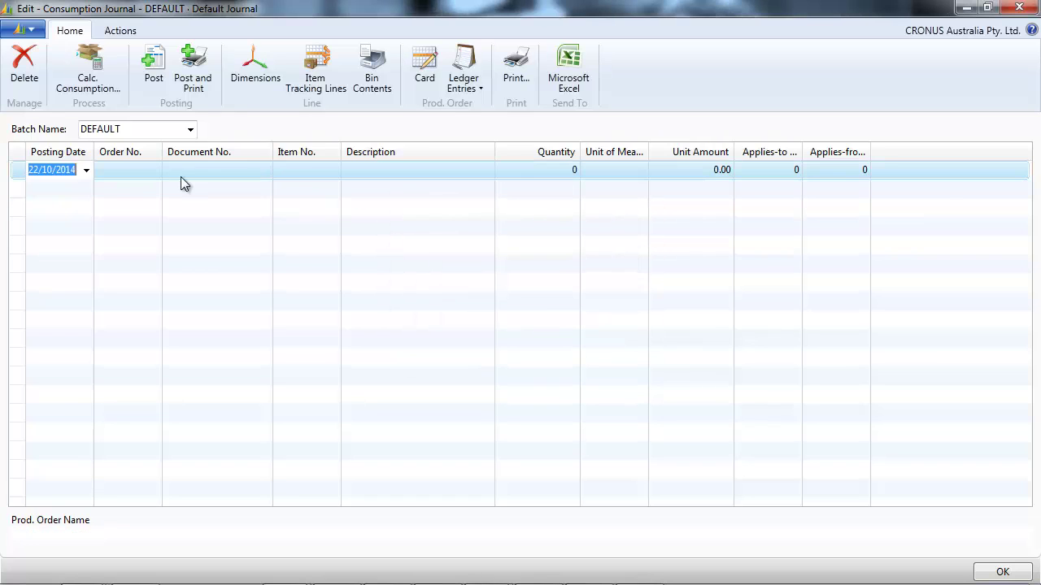
{"action": "left_click", "coordinate": [155, 170]}
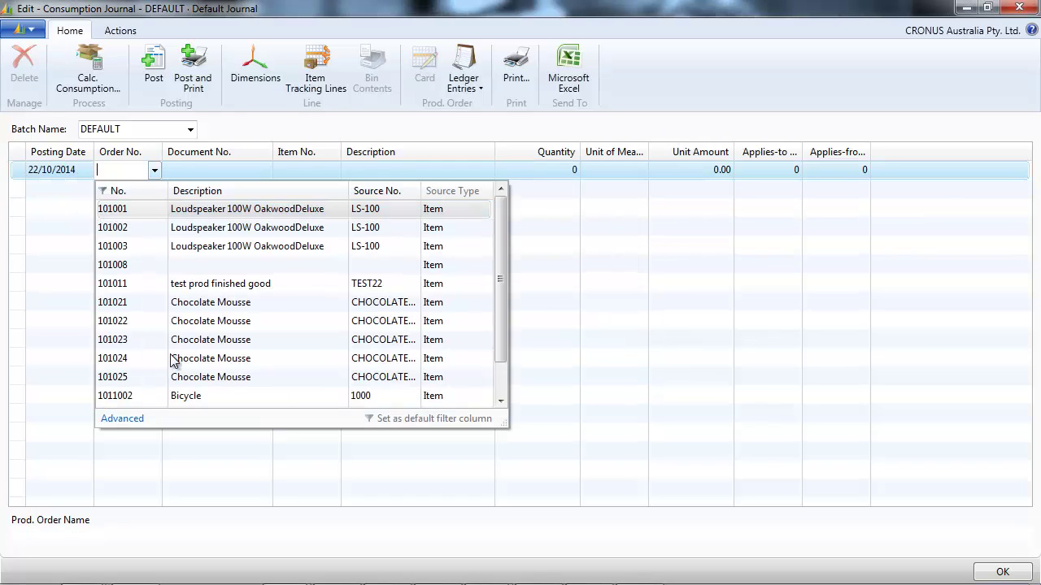
{"action": "left_click", "coordinate": [141, 364]}
{"action": "left_click", "coordinate": [309, 171]}
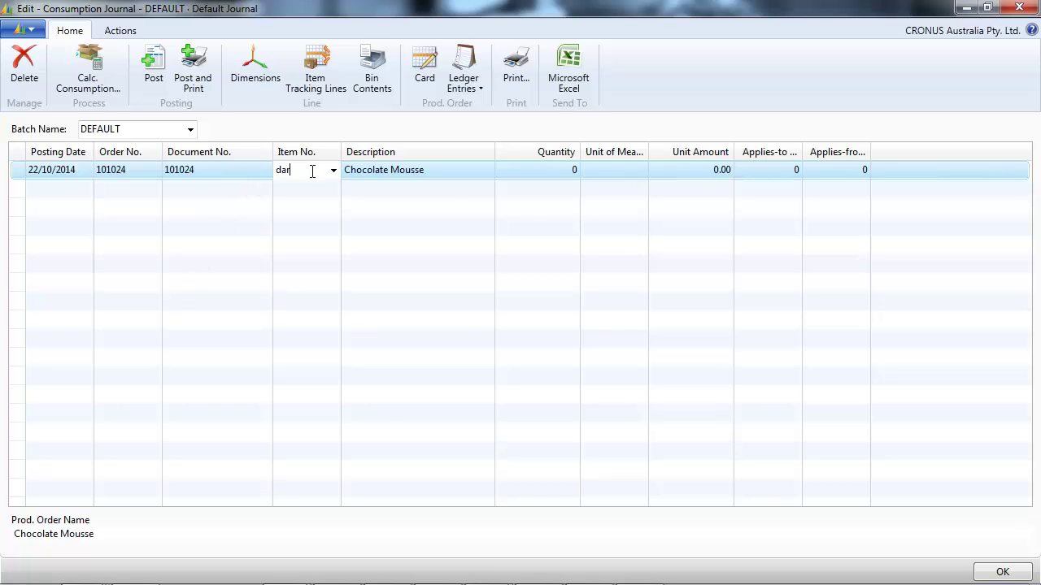
{"action": "left_click", "coordinate": [381, 211]}
{"action": "key", "text": "Tab"}
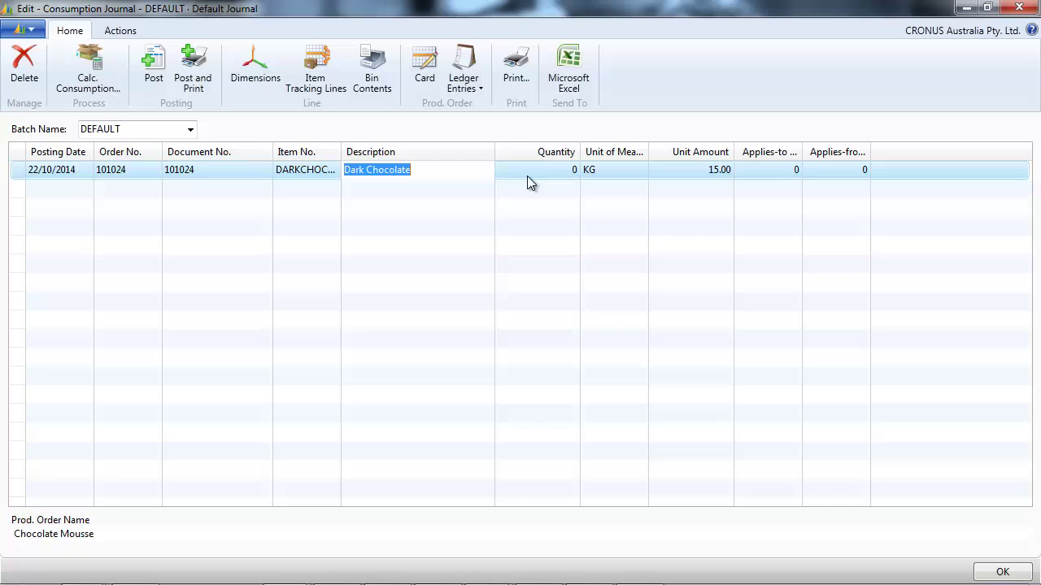
{"action": "left_click", "coordinate": [541, 176]}
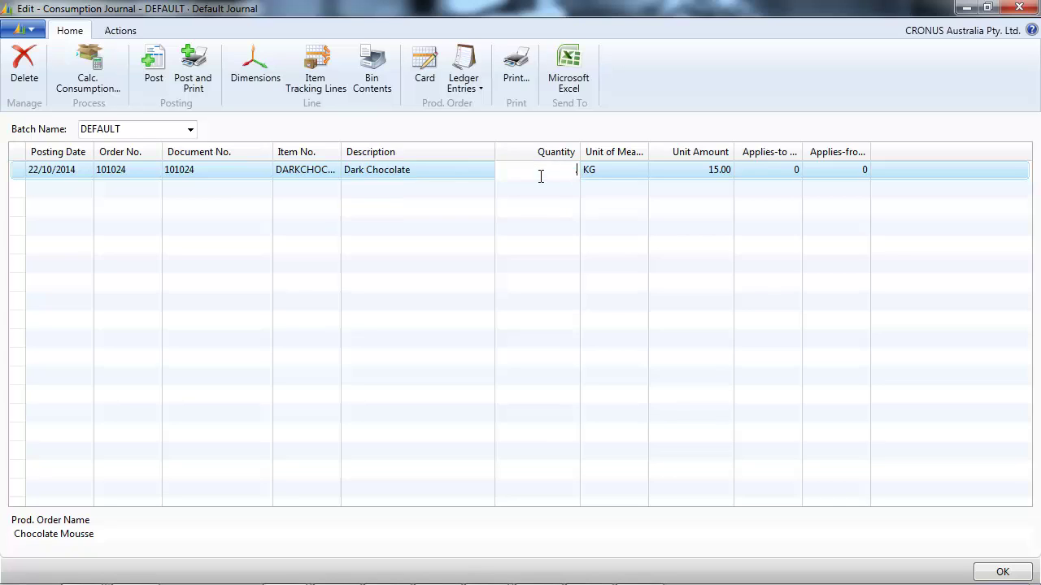
{"action": "type", "text": "0.9"}
{"action": "key", "text": "Return"}
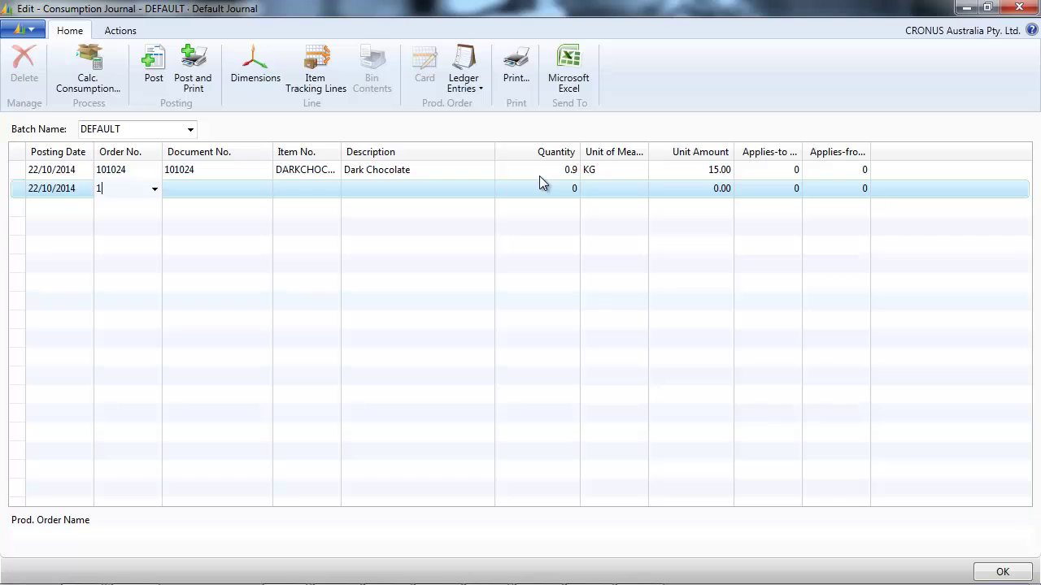
Add a second line for order 101025 consuming 1.05 KG of Dark Chocolate
{"action": "type", "text": "101025"}
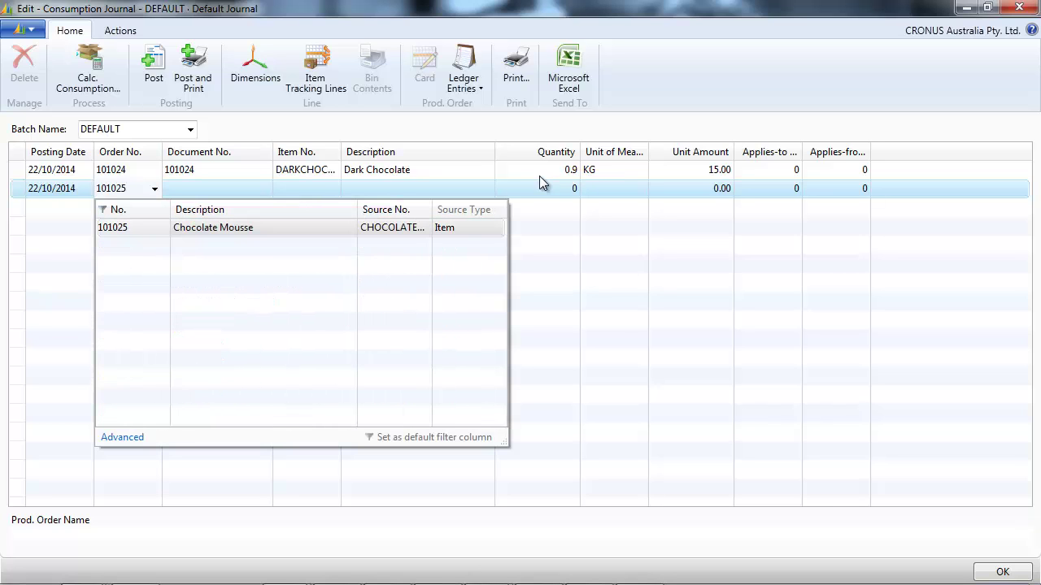
{"action": "key", "text": "Return"}
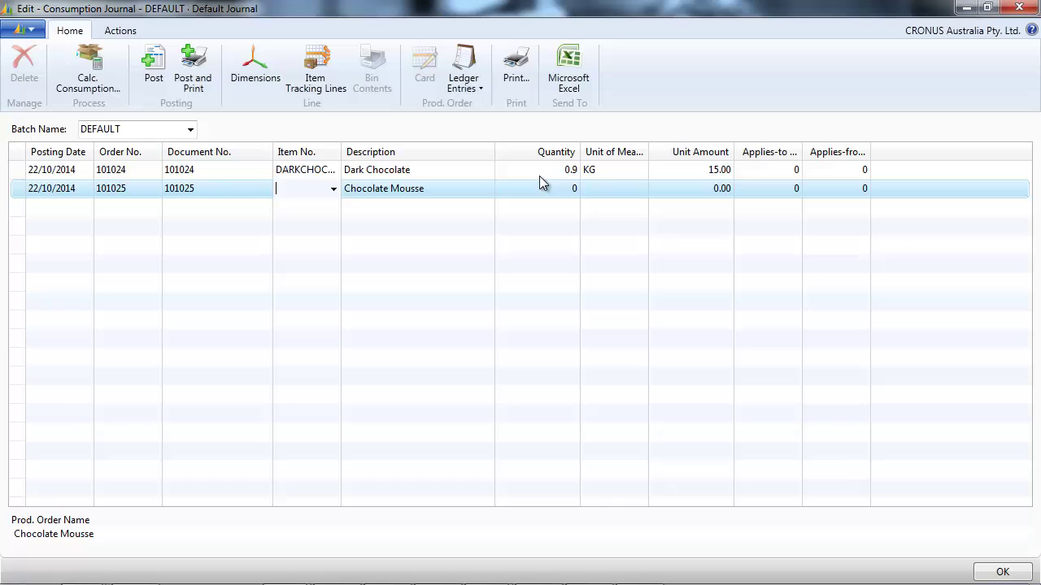
{"action": "type", "text": "da"}
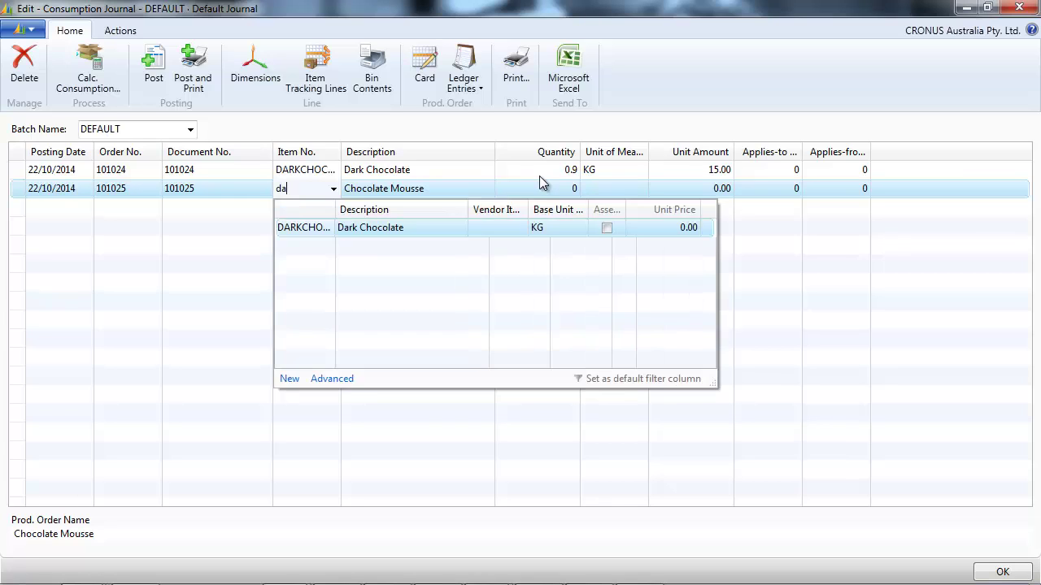
{"action": "key", "text": "Return"}
{"action": "key", "text": "Return"}
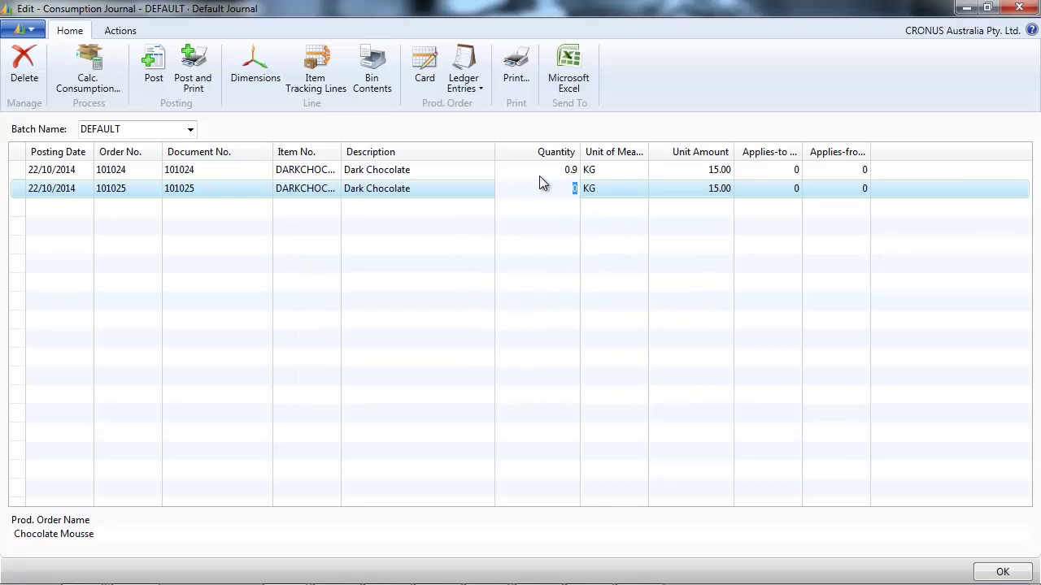
{"action": "type", "text": "1.05"}
{"action": "key", "text": "Return"}
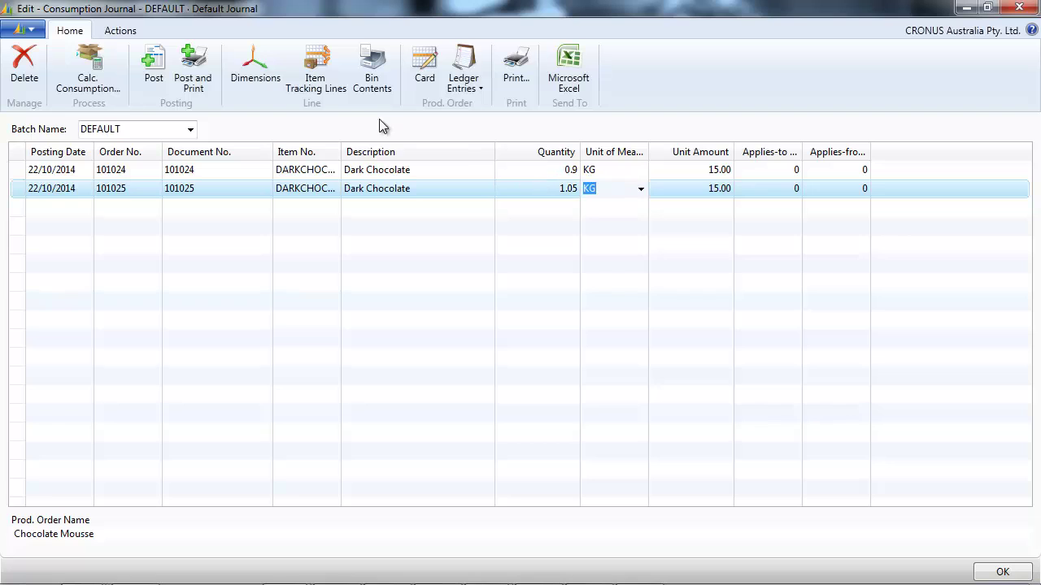
Post the two Dark Chocolate consumption lines and close the Consumption Journal
{"action": "left_click", "coordinate": [157, 71]}
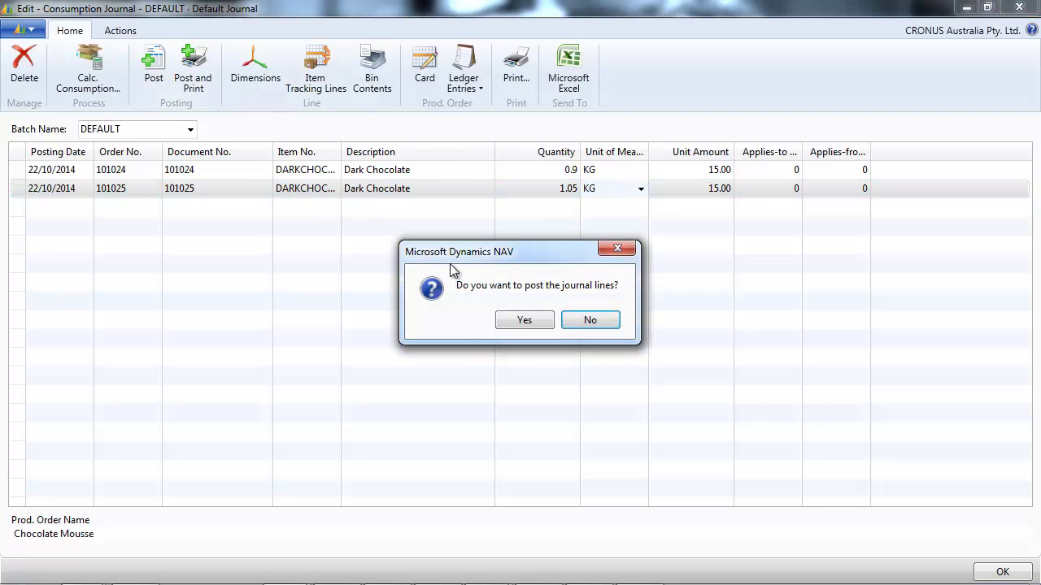
{"action": "left_click", "coordinate": [523, 322]}
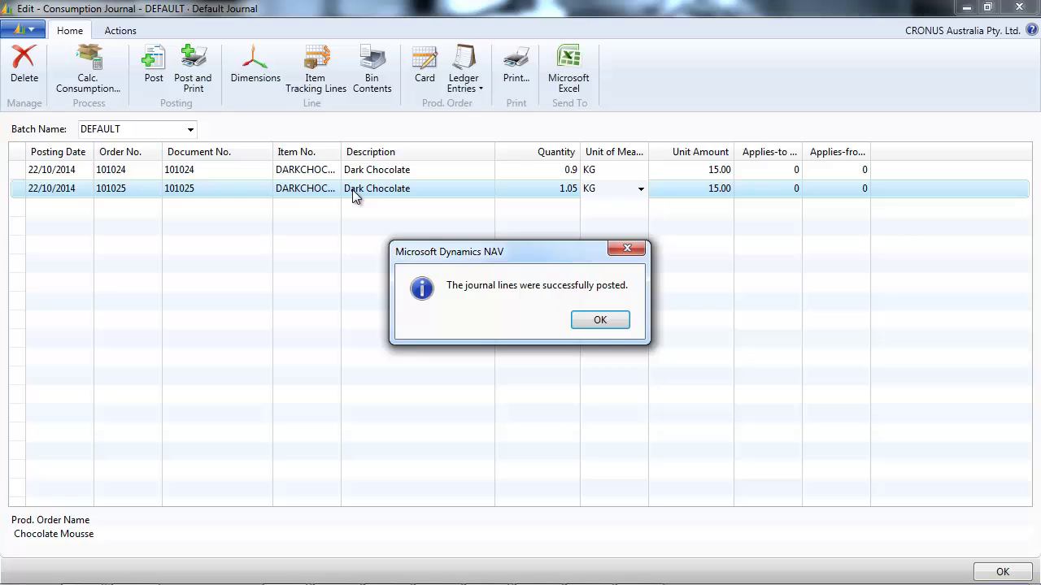
{"action": "left_click", "coordinate": [575, 321]}
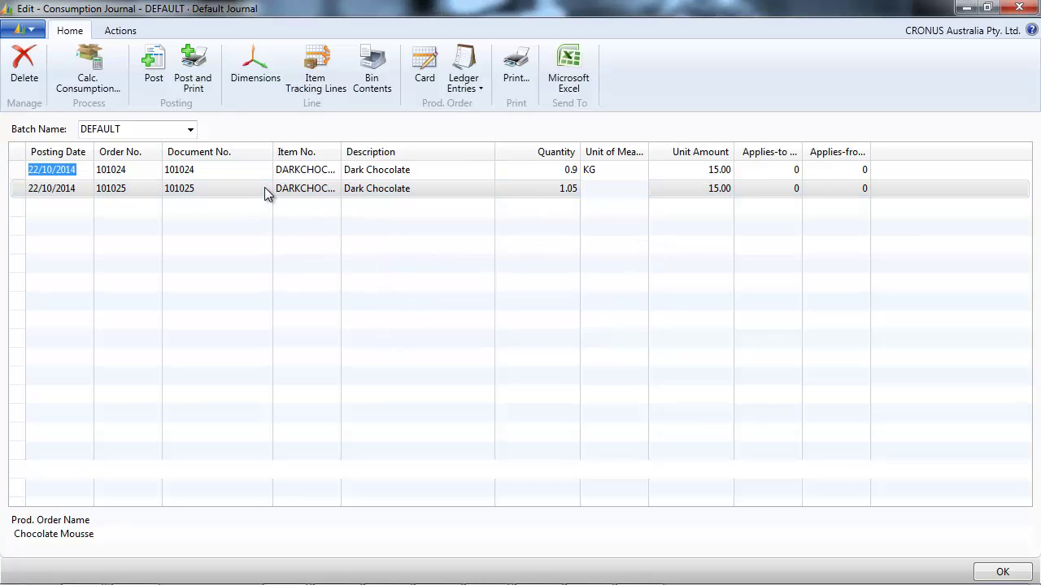
{"action": "left_click", "coordinate": [1020, 8]}
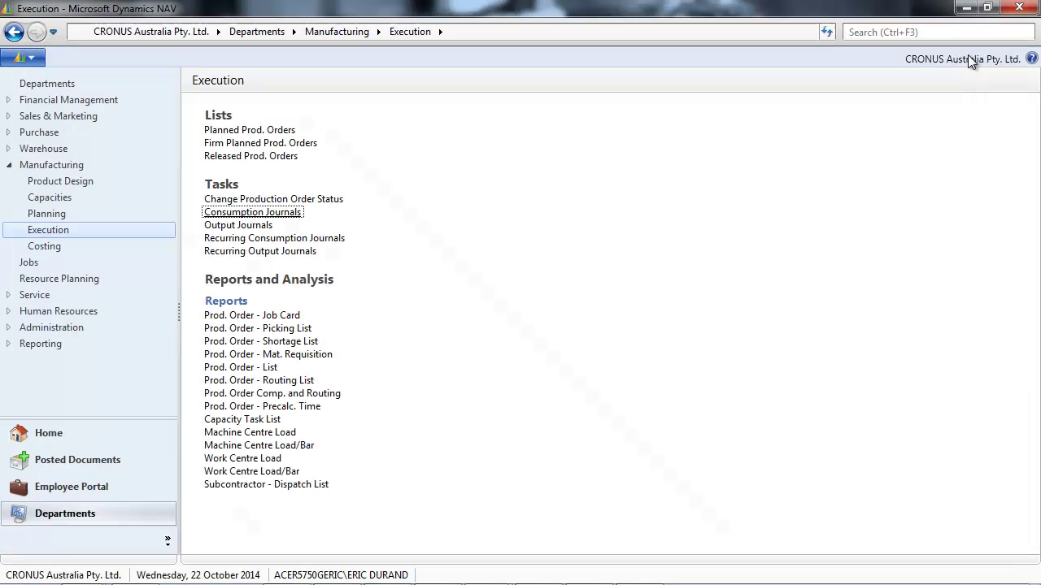
Start an Output Journal line for order 101022 using the Chocolate Mousse item
{"action": "left_click", "coordinate": [254, 229]}
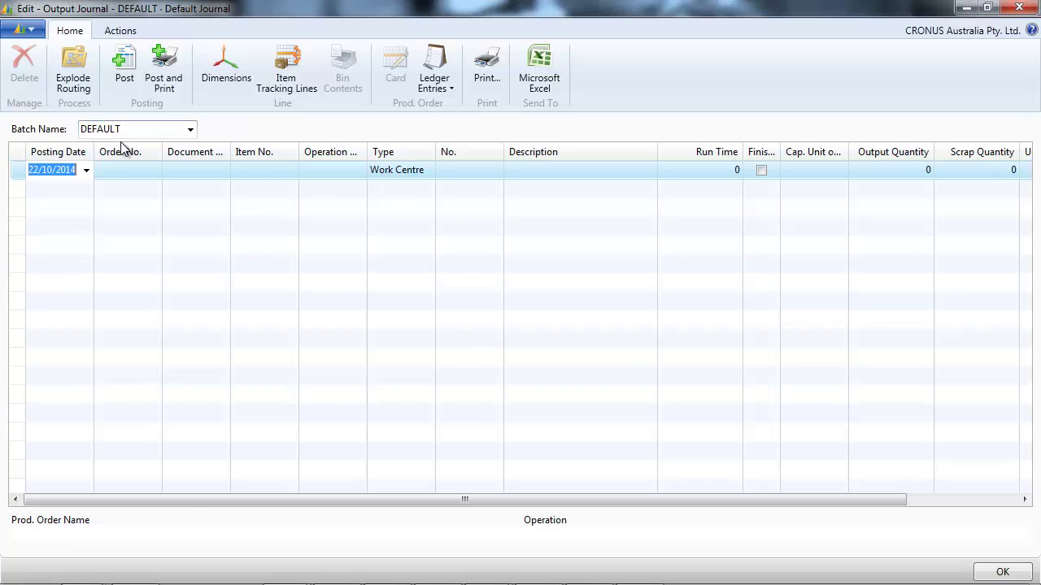
{"action": "left_click", "coordinate": [140, 175]}
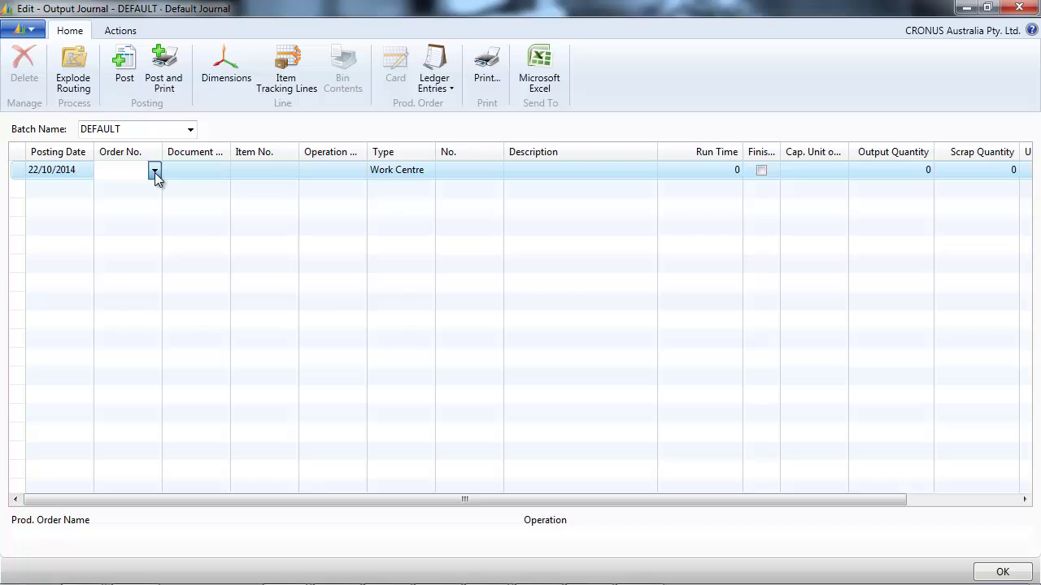
{"action": "left_click", "coordinate": [154, 171]}
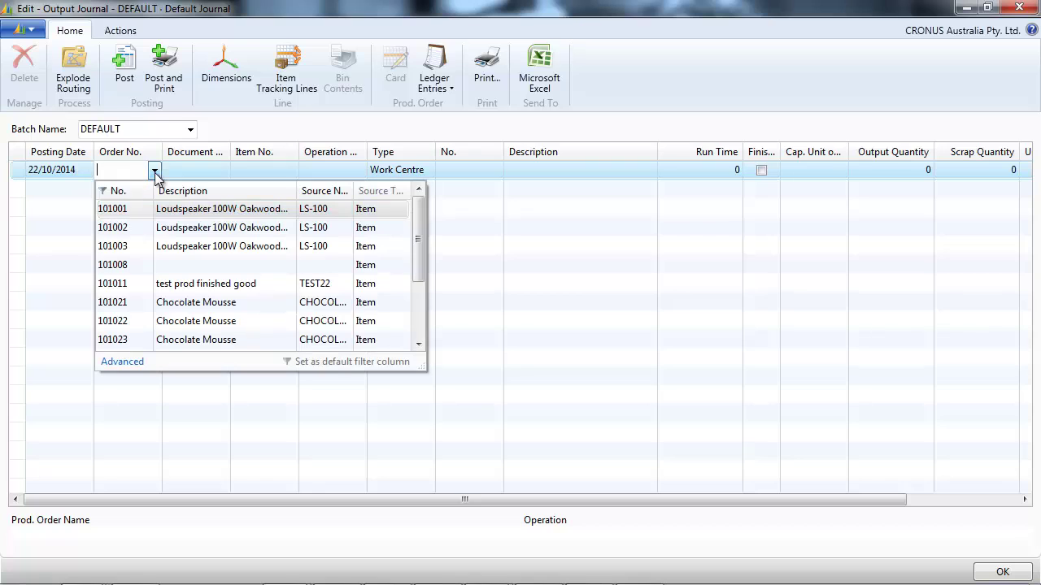
{"action": "left_click", "coordinate": [219, 321]}
{"action": "left_click", "coordinate": [203, 169]}
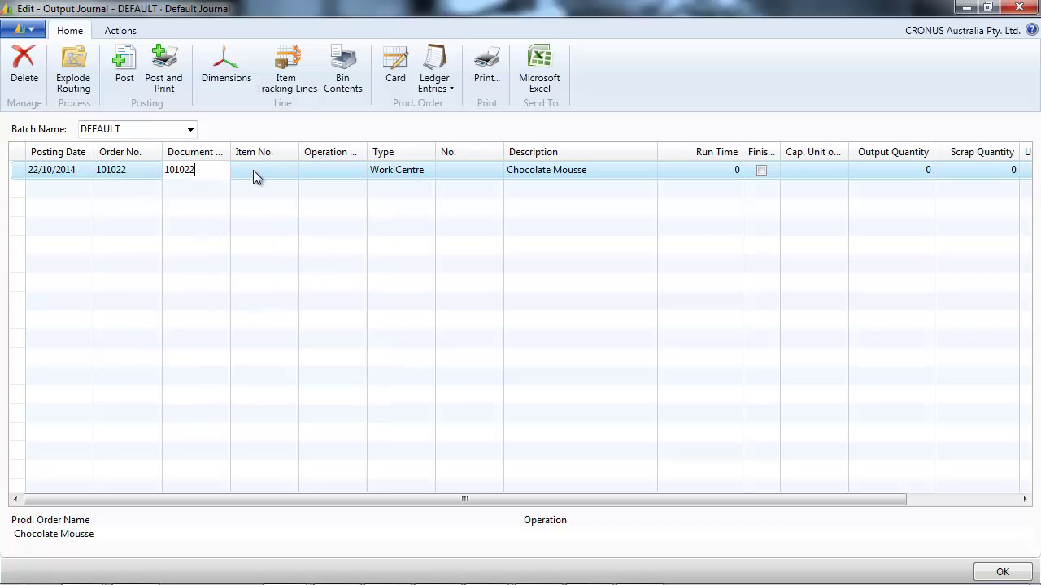
{"action": "left_click", "coordinate": [273, 169]}
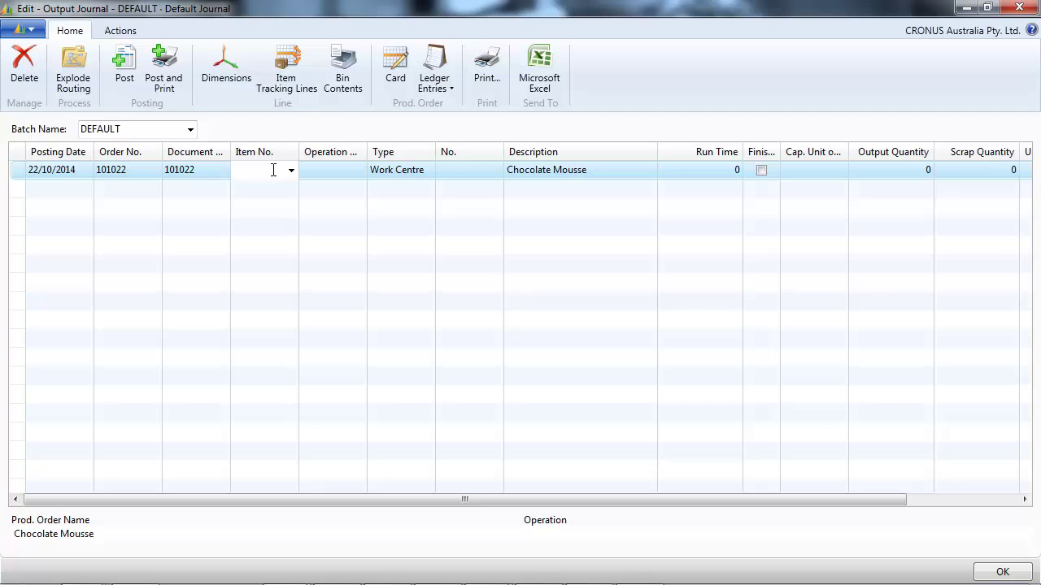
{"action": "left_click", "coordinate": [288, 173]}
{"action": "left_click", "coordinate": [312, 214]}
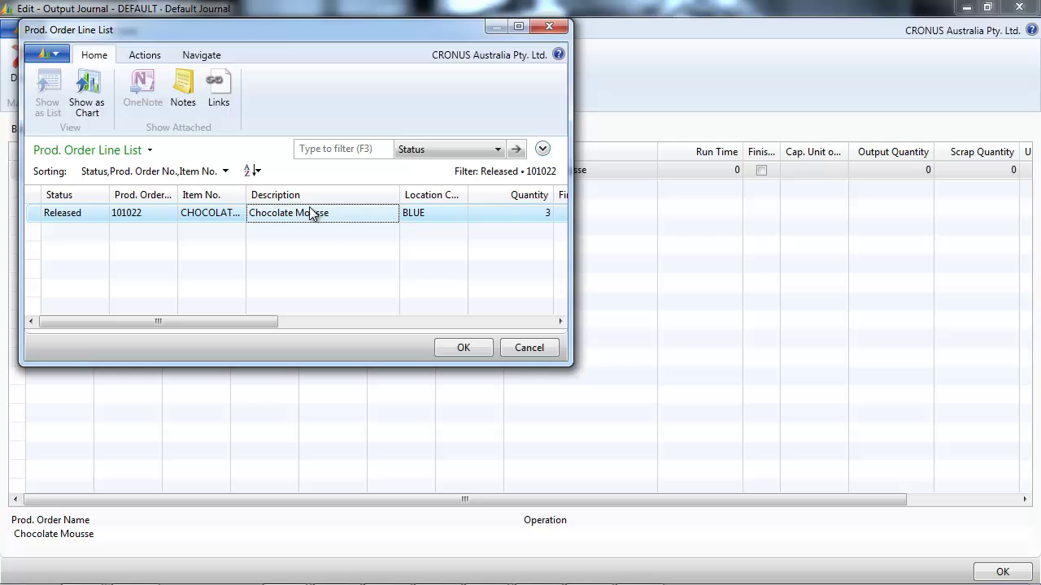
{"action": "double_click", "coordinate": [312, 213]}
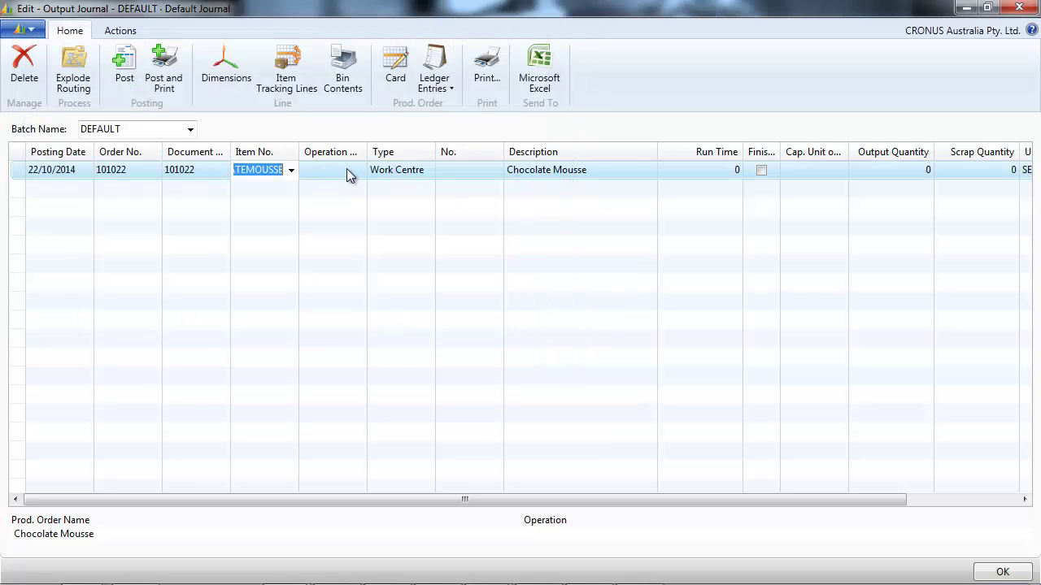
Set the line to operation 10 Melt chocolate with run time 1, marked finished
{"action": "left_click", "coordinate": [354, 173]}
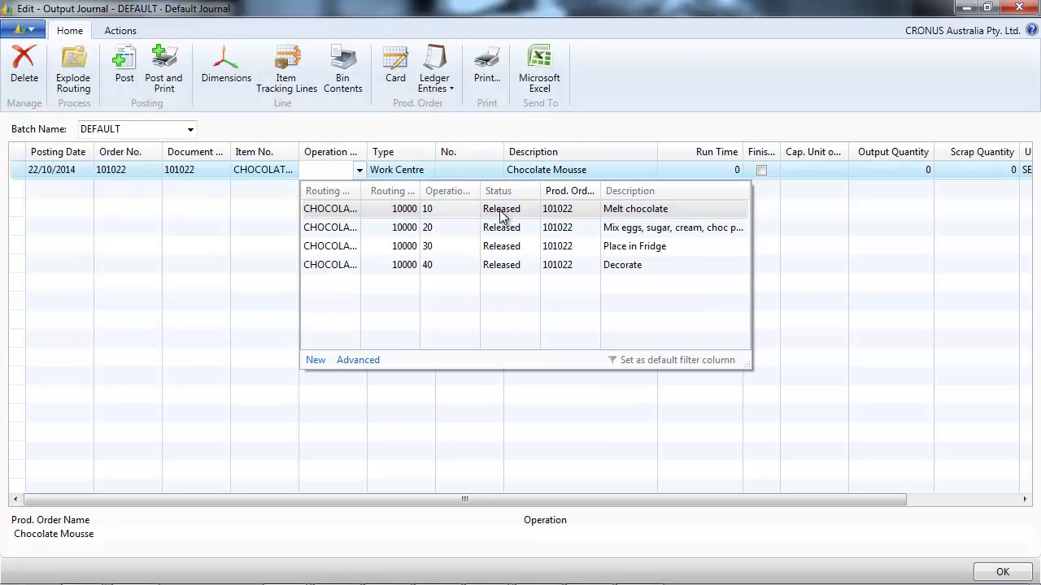
{"action": "left_click", "coordinate": [620, 210]}
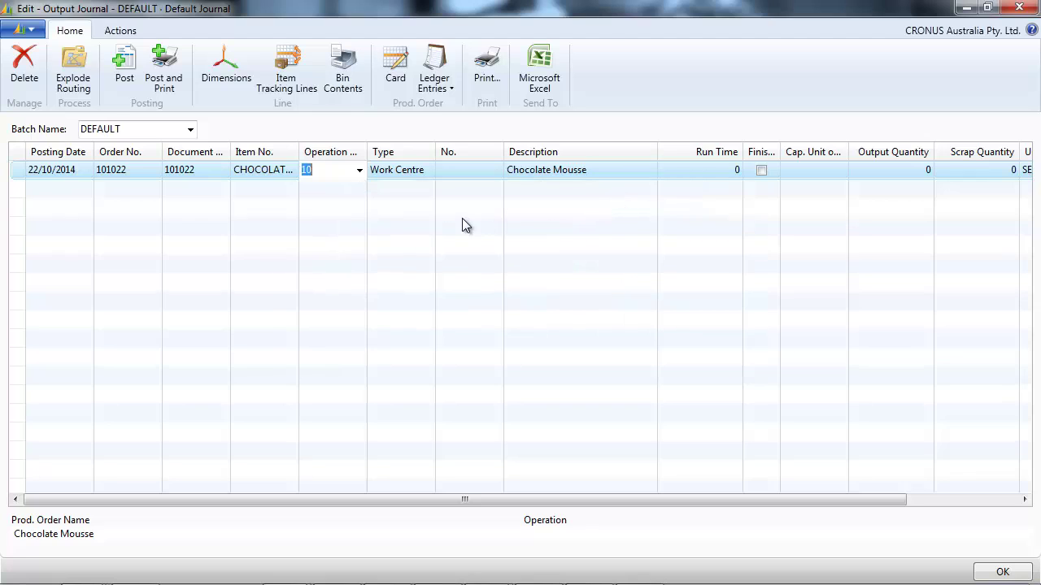
{"action": "key", "text": "Tab"}
{"action": "key", "text": "Tab"}
{"action": "key", "text": "Tab"}
{"action": "key", "text": "Tab"}
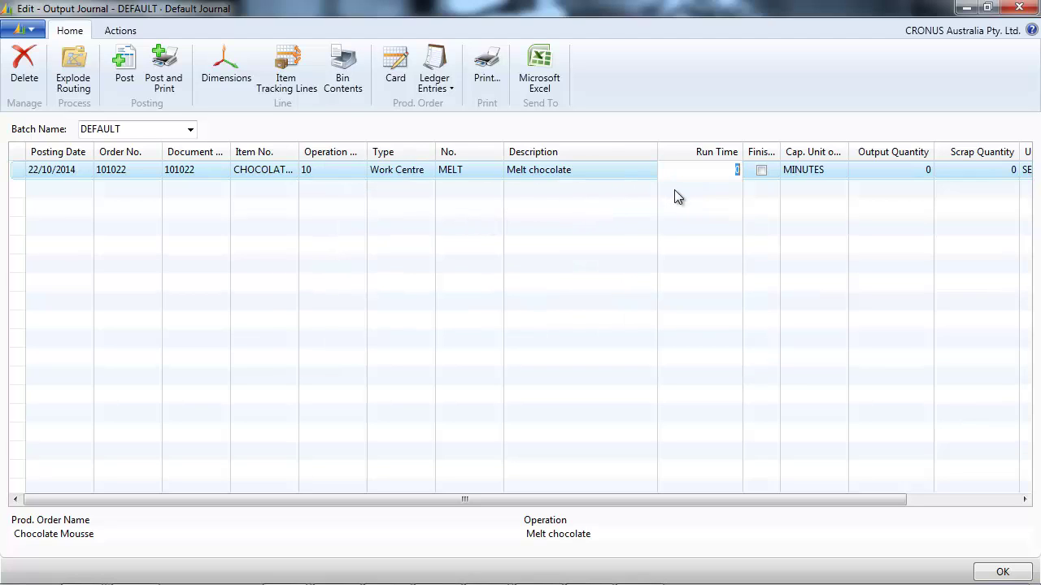
{"action": "type", "text": "1"}
{"action": "left_click", "coordinate": [761, 170]}
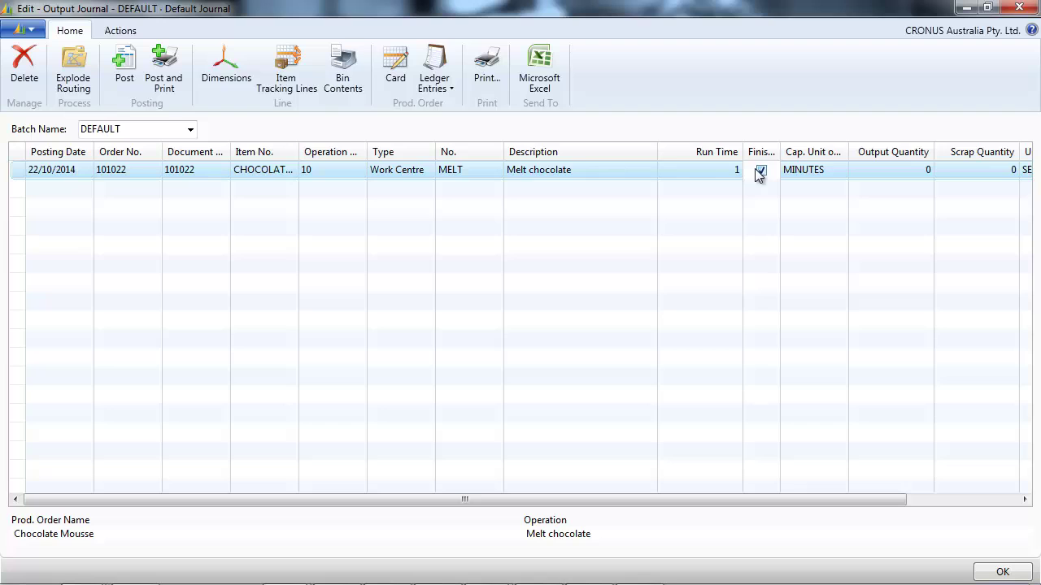
Post the 101022 Melt chocolate output line and begin choosing an order for a new line
{"action": "left_click", "coordinate": [124, 77]}
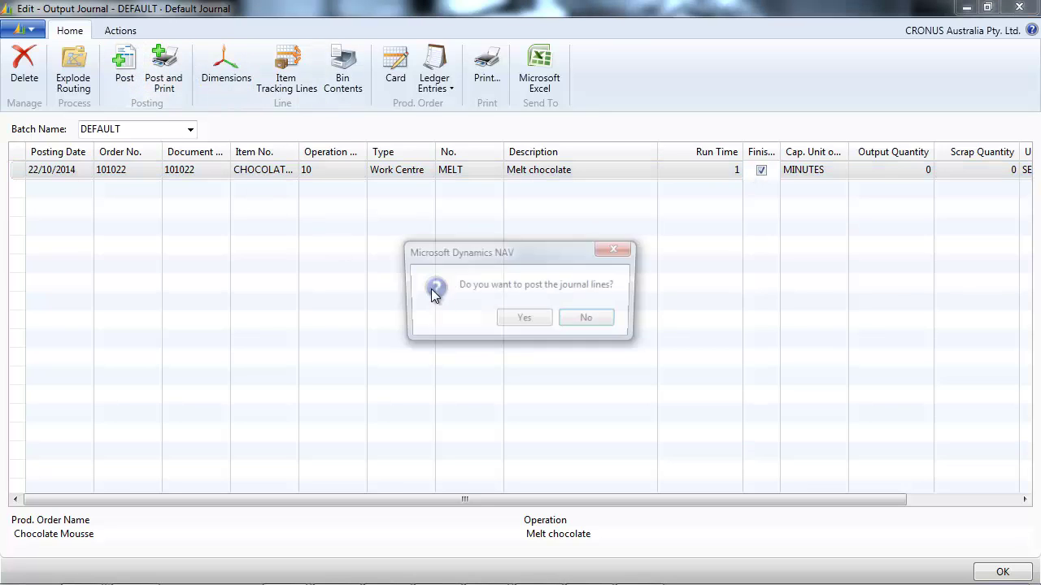
{"action": "left_click", "coordinate": [530, 321]}
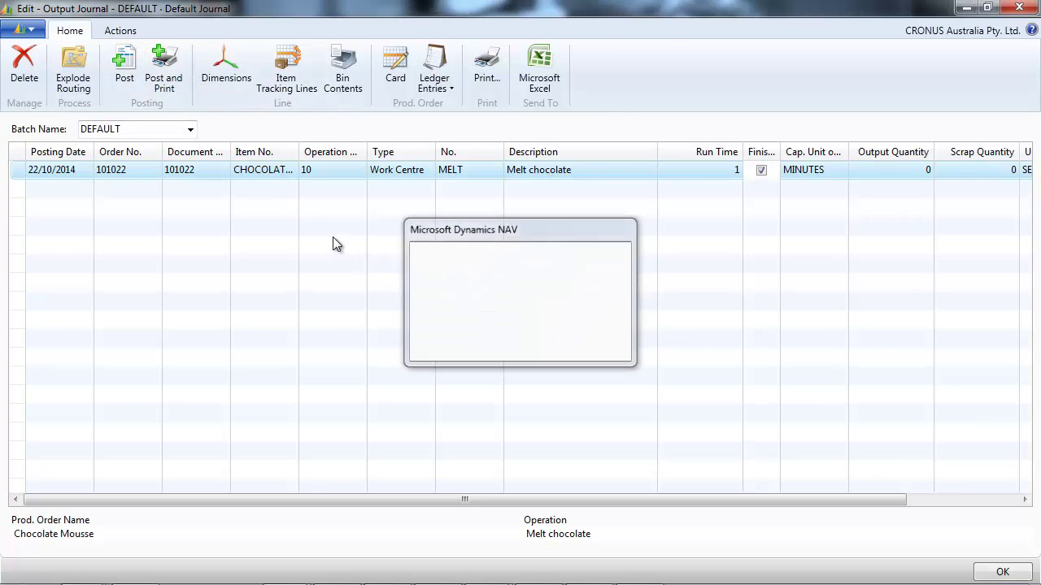
{"action": "left_click", "coordinate": [600, 323]}
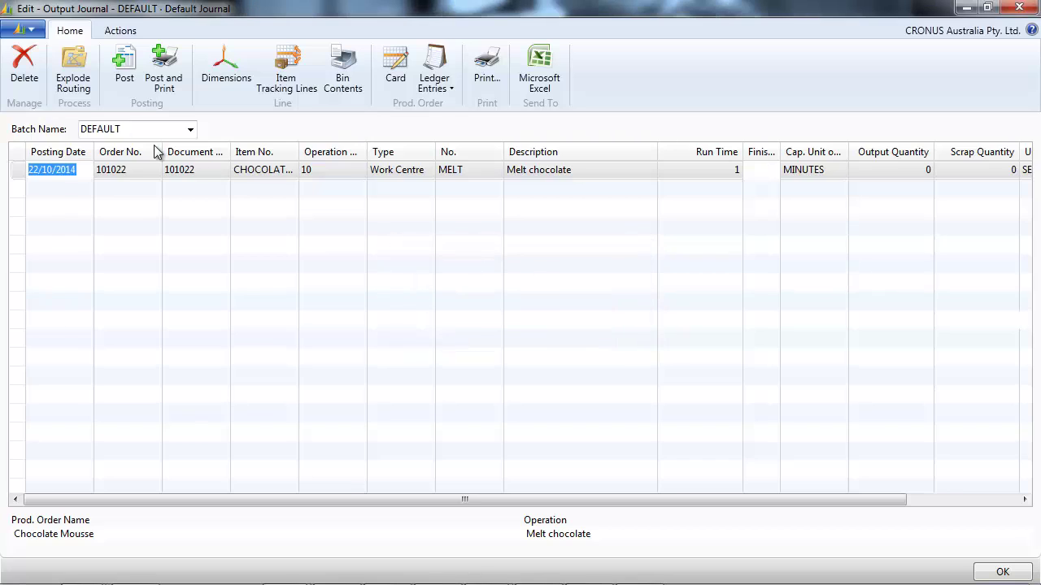
{"action": "left_click", "coordinate": [146, 170]}
{"action": "left_click", "coordinate": [151, 170]}
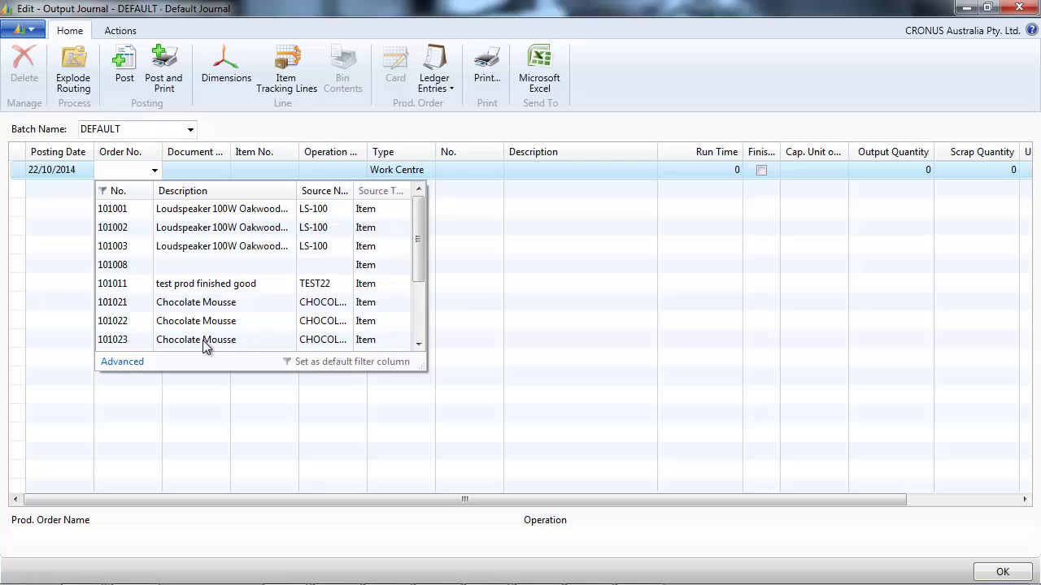
Select order 101023 and explode its routing into the Output Journal
{"action": "left_click", "coordinate": [203, 340]}
{"action": "key", "text": "Tab"}
{"action": "left_click", "coordinate": [77, 75]}
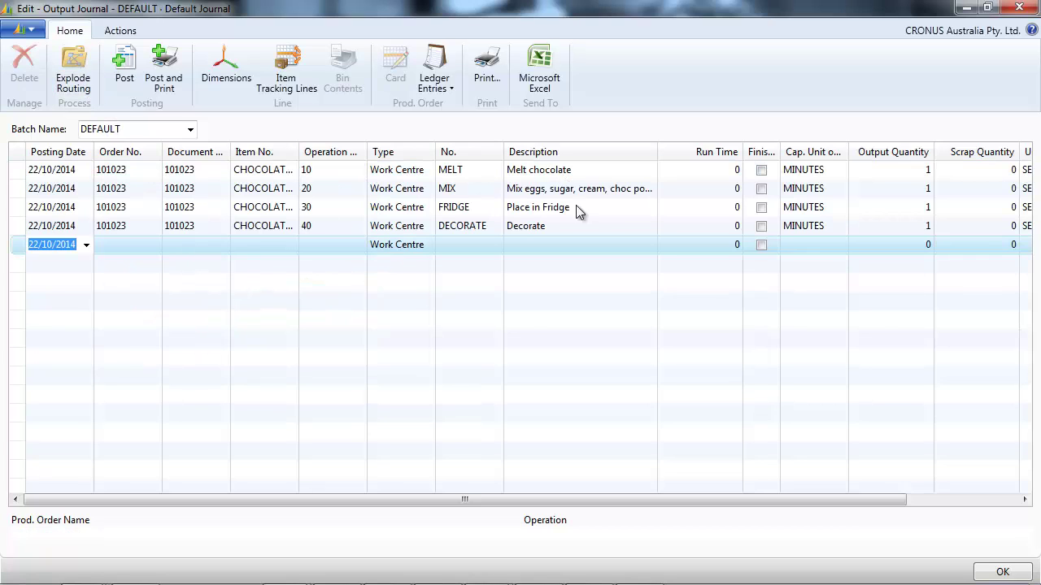
Enter run times 1, 5, 1, 1 and tick Finished on the routing steps
{"action": "left_click", "coordinate": [741, 168]}
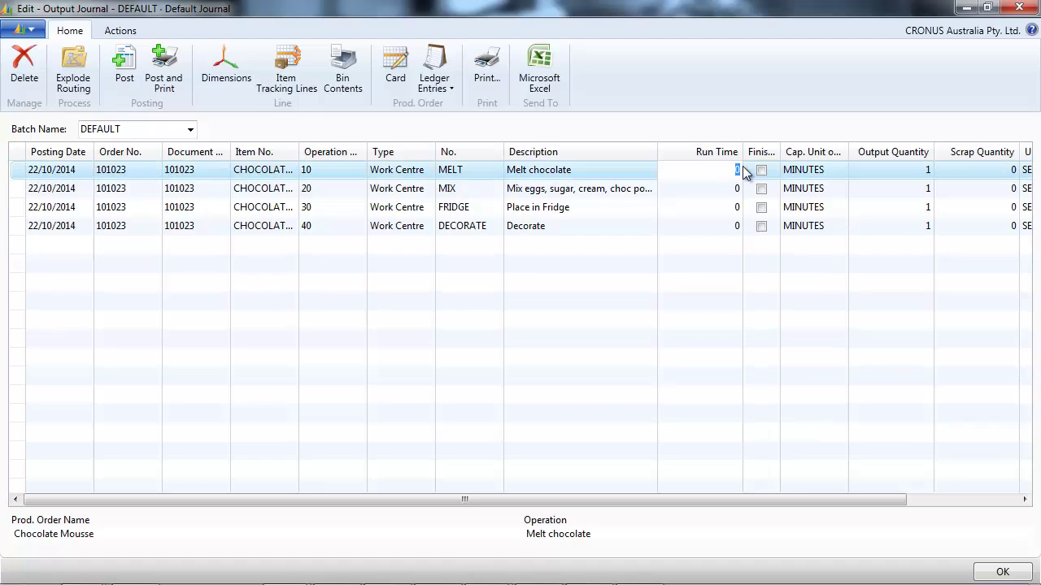
{"action": "key", "text": "Down"}
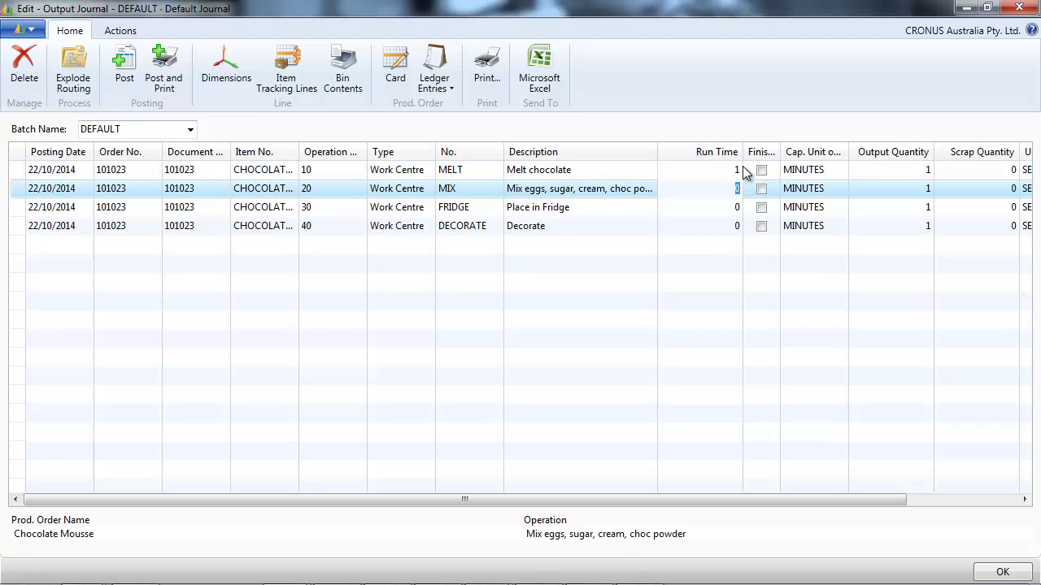
{"action": "key", "text": "Down"}
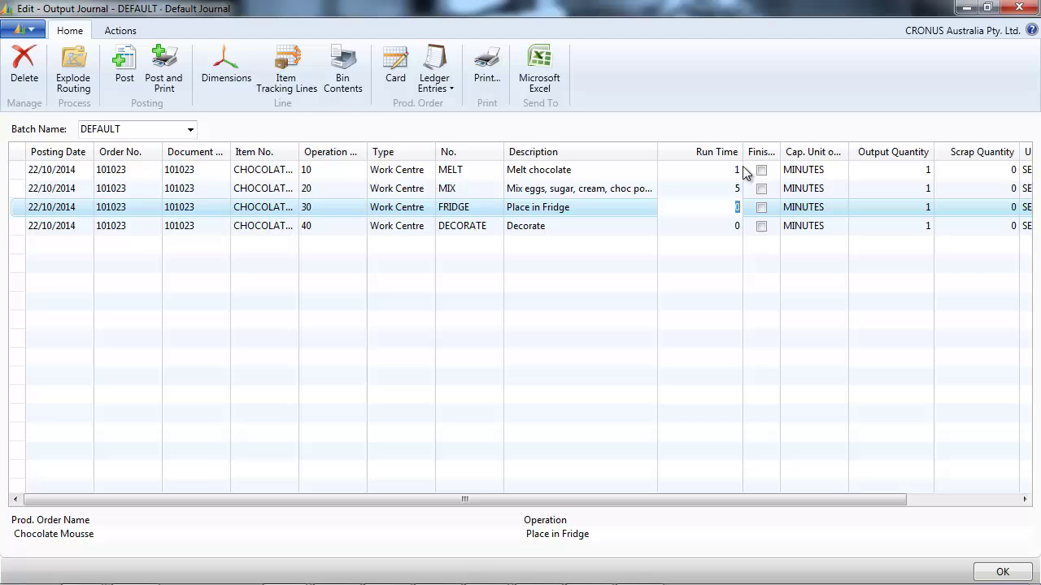
{"action": "type", "text": "1"}
{"action": "key", "text": "Down"}
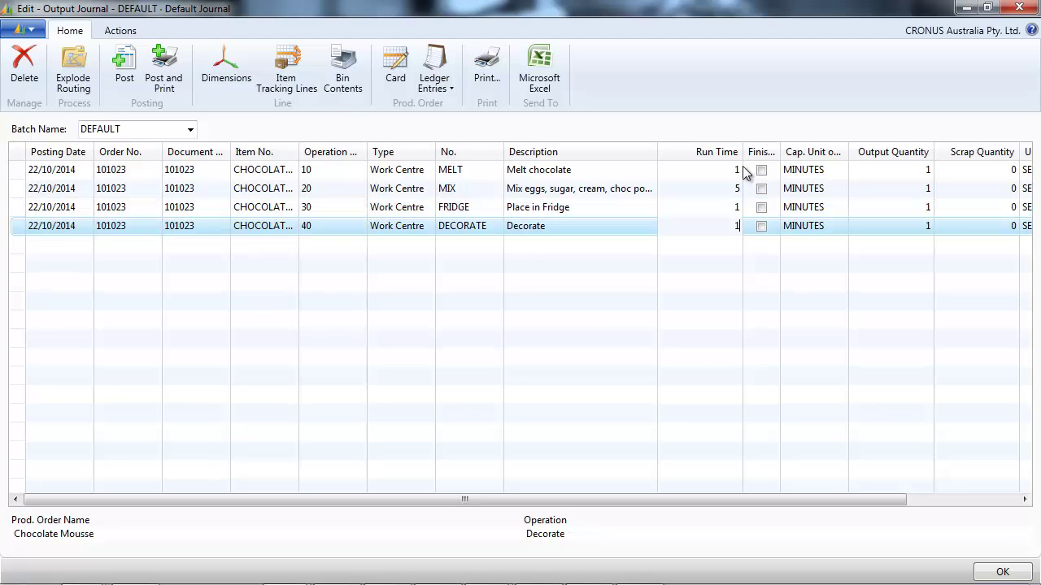
{"action": "type", "text": "1"}
{"action": "key", "text": "Up"}
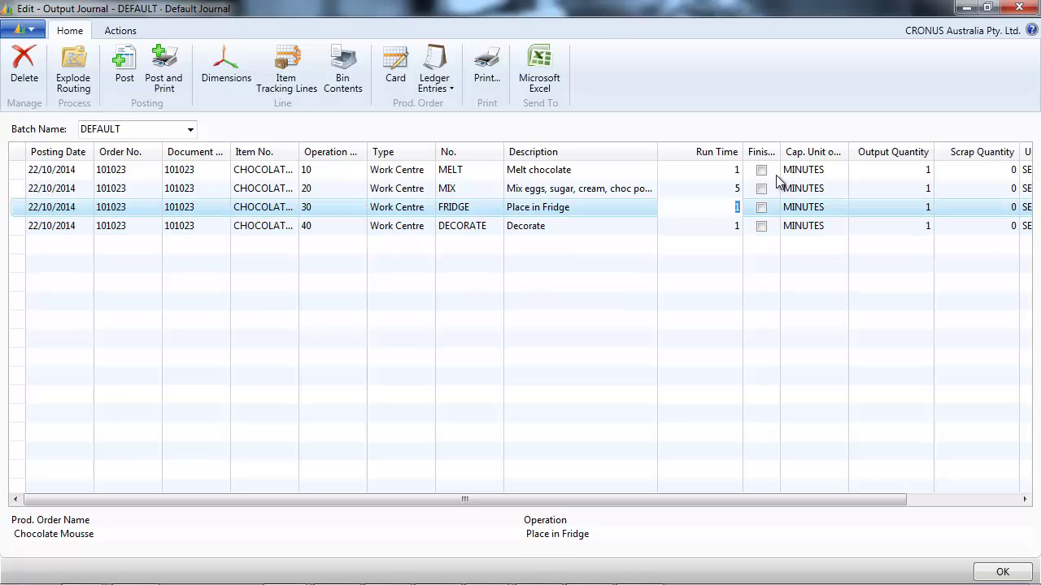
{"action": "left_click", "coordinate": [761, 170]}
{"action": "left_click", "coordinate": [761, 189]}
{"action": "left_click", "coordinate": [762, 208]}
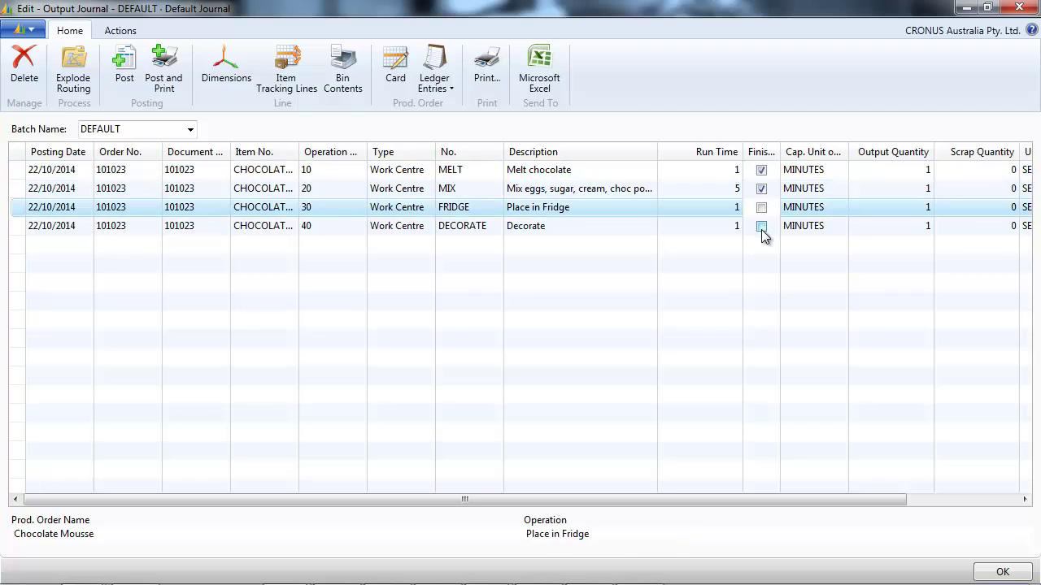